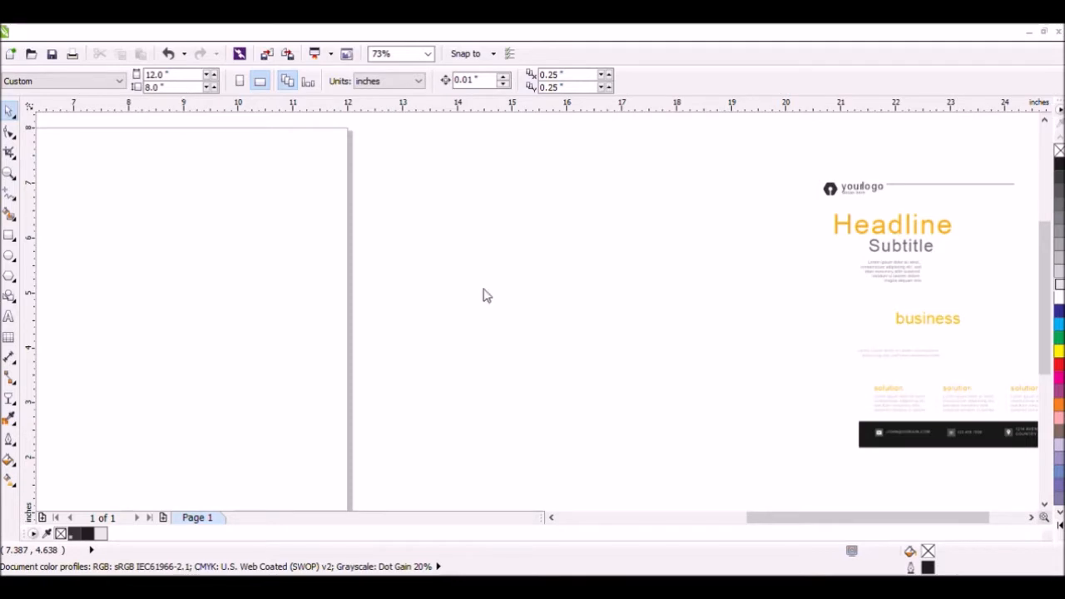
- Draw a rectangle in the empty area beside the page and enlarge it to about 3.75 by 5.33 inches
click(10, 236)
drag(443, 201, 640, 475)
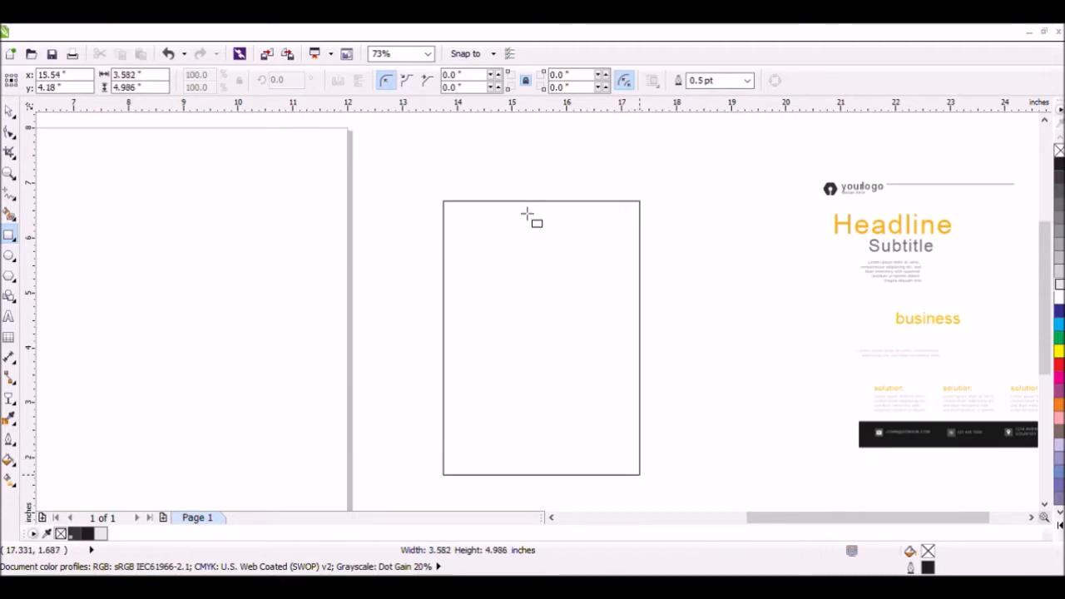
drag(449, 349, 441, 349)
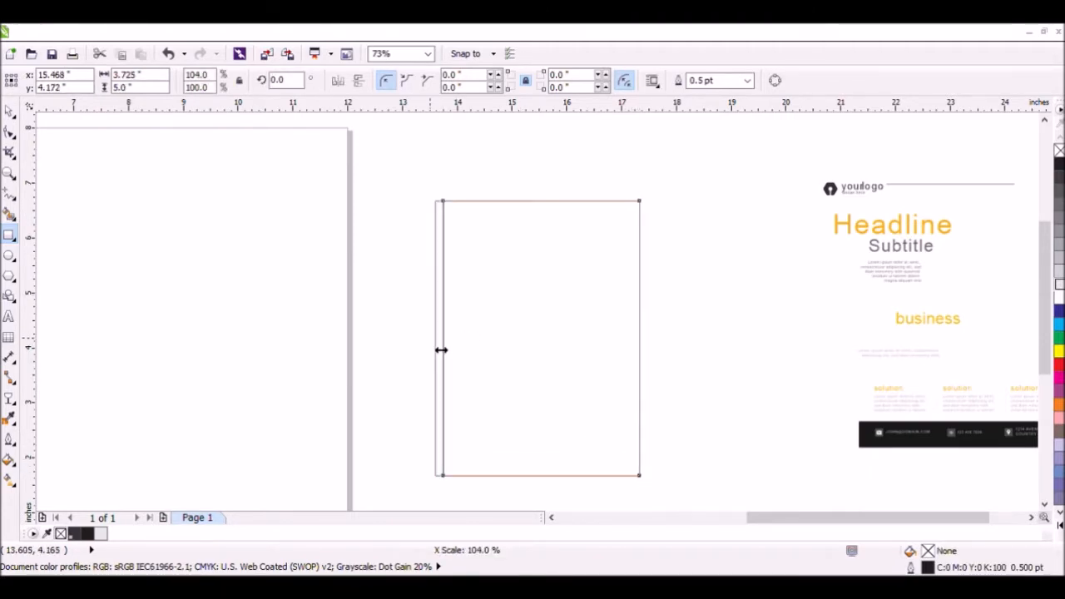
drag(522, 207, 547, 183)
click(9, 112)
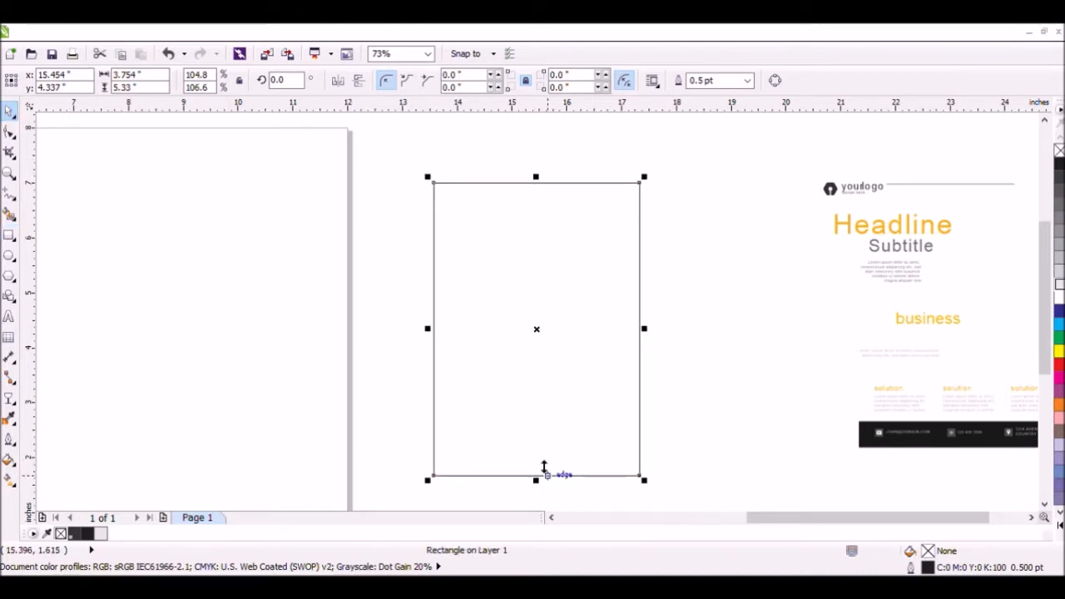
- Add a copy about 2.08 inches tall over the rectangle's upper part and fill the full-size rectangle black
drag(544, 383, 531, 303)
click(579, 429)
click(1061, 167)
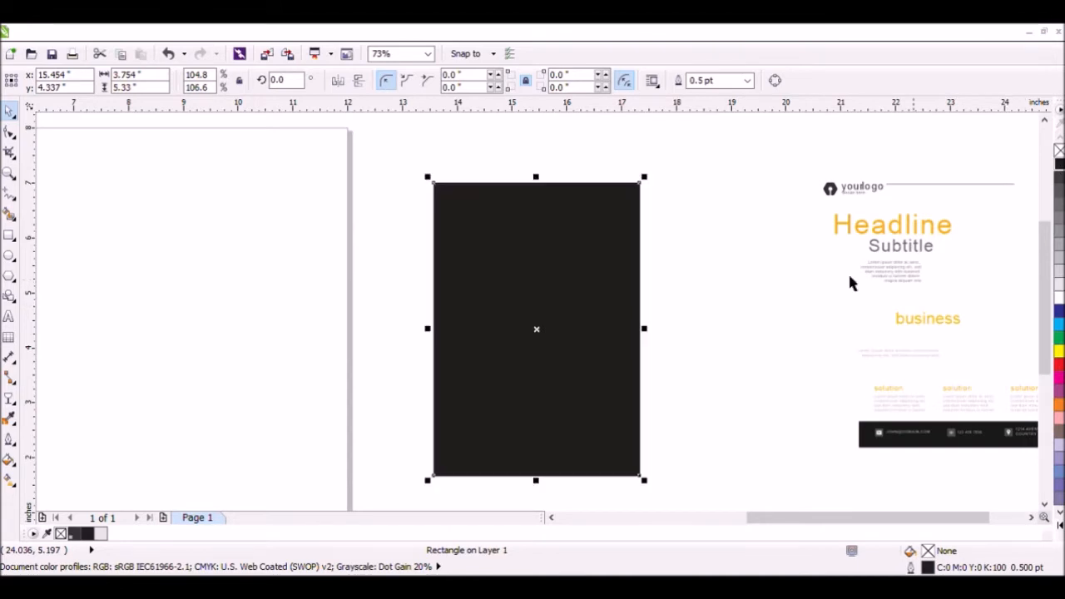
- Fill the shorter rectangle covering the black rectangle's upper part with white
click(583, 238)
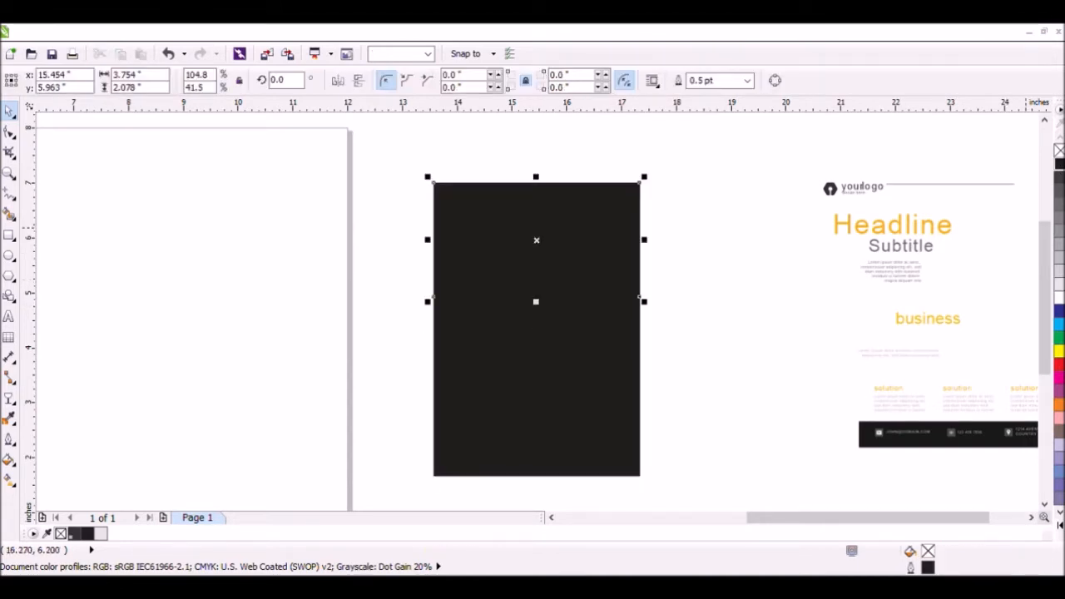
click(1059, 293)
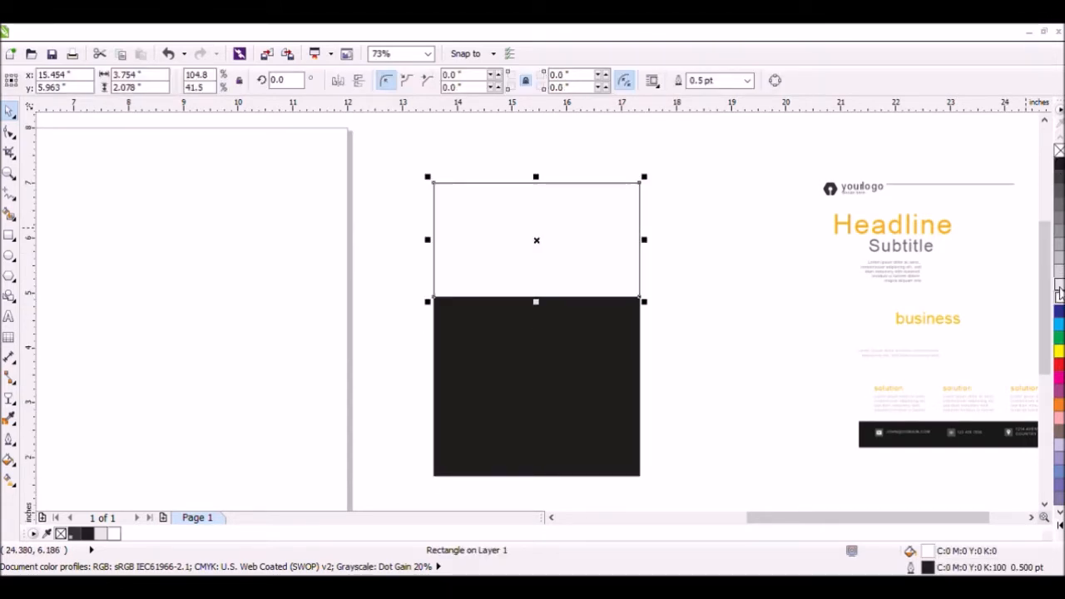
click(293, 265)
- Draw a horizontal bar about 2.25 by 0.34 inches across the page's right edge and round its right-hand corners to 0.172 inches
click(9, 236)
mouse_move(272, 273)
mouse_down()
mouse_move(395, 297)
mouse_move(388, 285)
mouse_up()
key(F10)
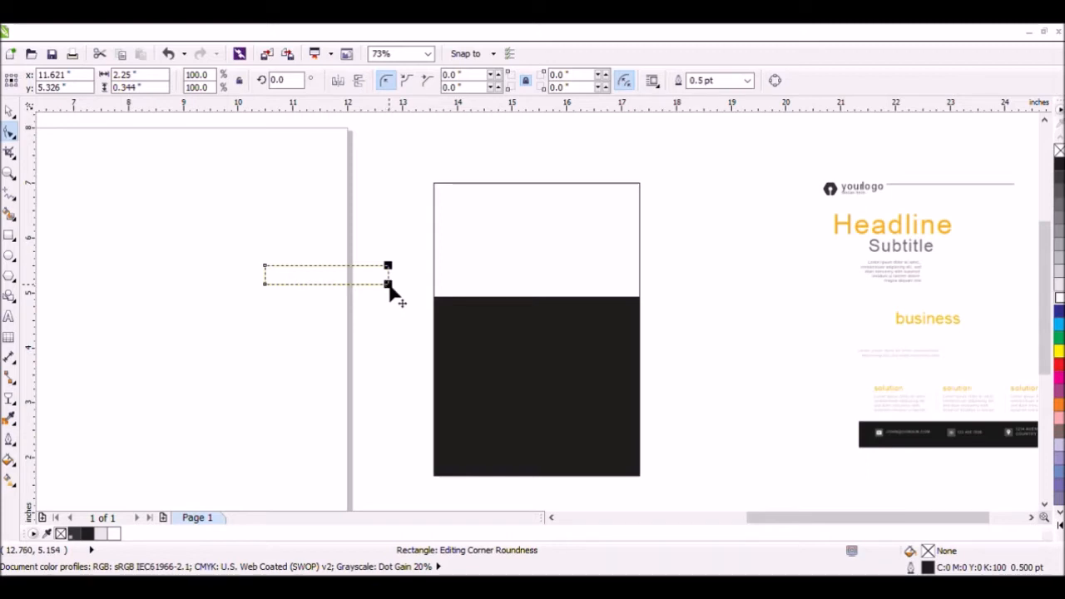
drag(388, 286, 379, 285)
click(9, 111)
- Move the rounded bar about 0.7 inches left so it ends at the page edge
click(287, 173)
click(330, 266)
drag(377, 287, 341, 283)
- Duplicate the rounded bar, rotate the copy to 324.4 degrees and place its square end over the first bar's rounded end
click(338, 283)
click(326, 280)
drag(304, 288, 405, 328)
click(417, 335)
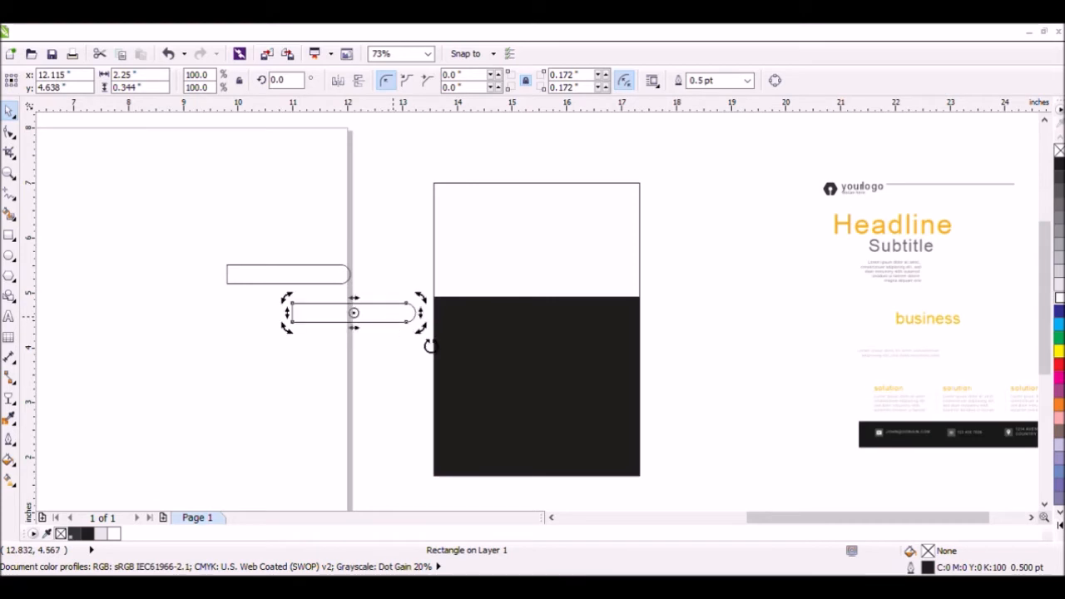
drag(422, 387, 410, 386)
drag(371, 327, 415, 333)
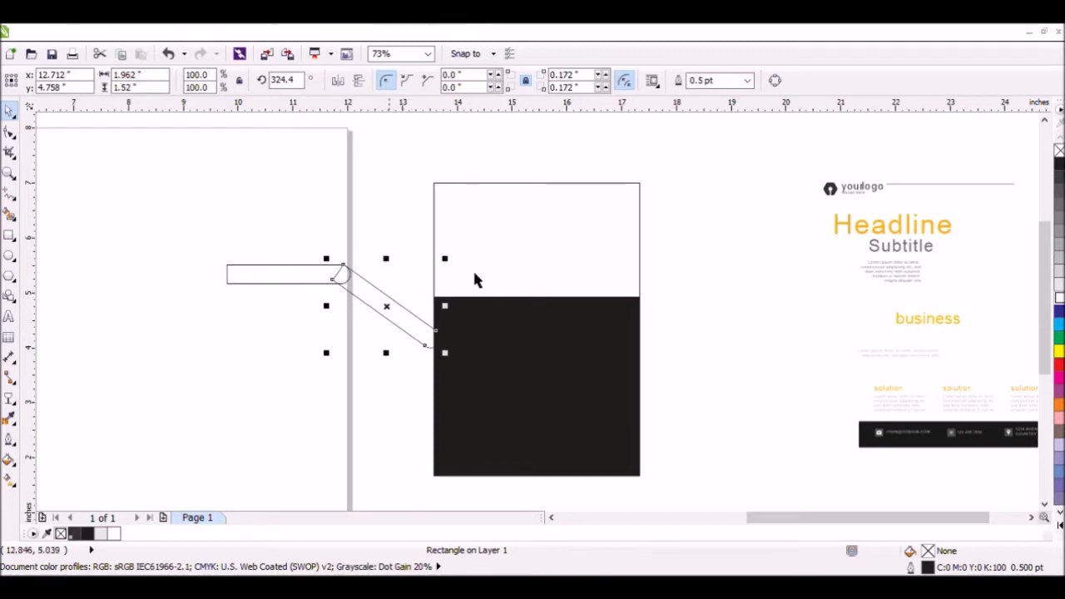
- Fill both the horizontal bar and the slanted bar with 10% black
click(269, 283)
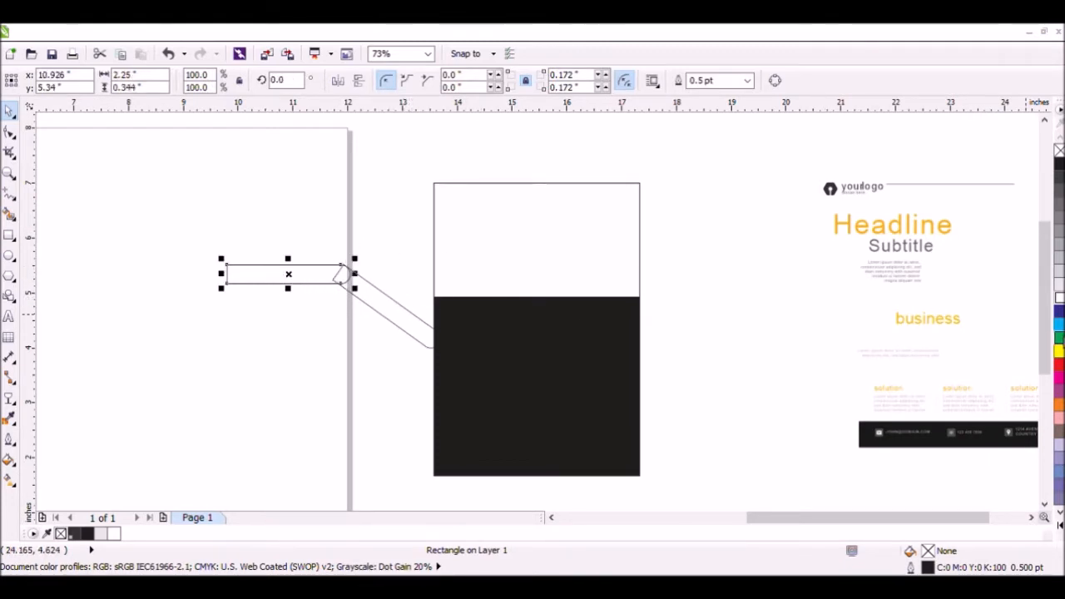
click(1059, 285)
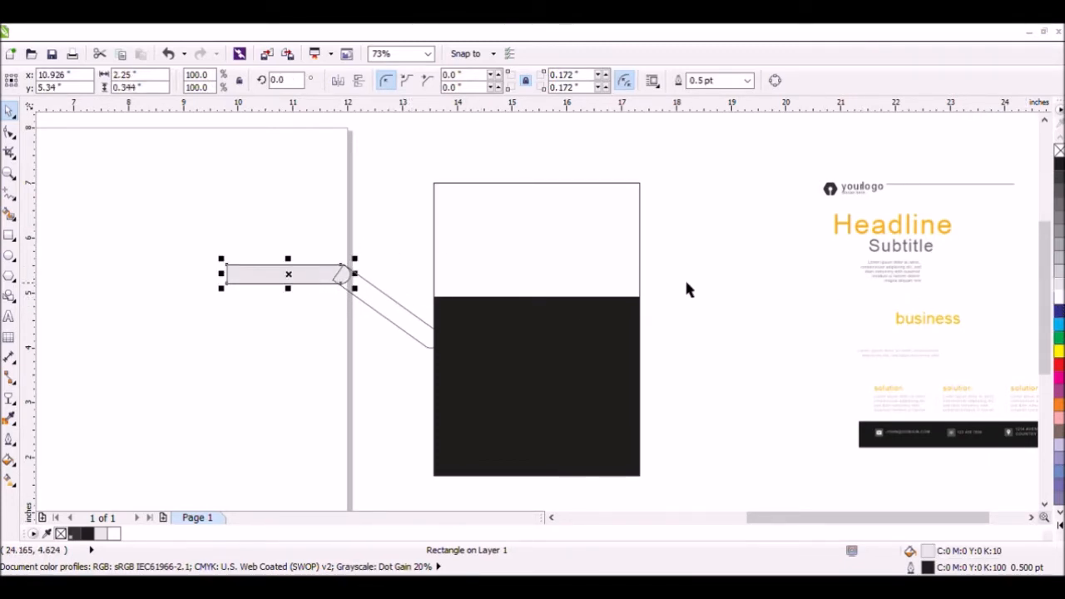
click(364, 280)
click(1059, 285)
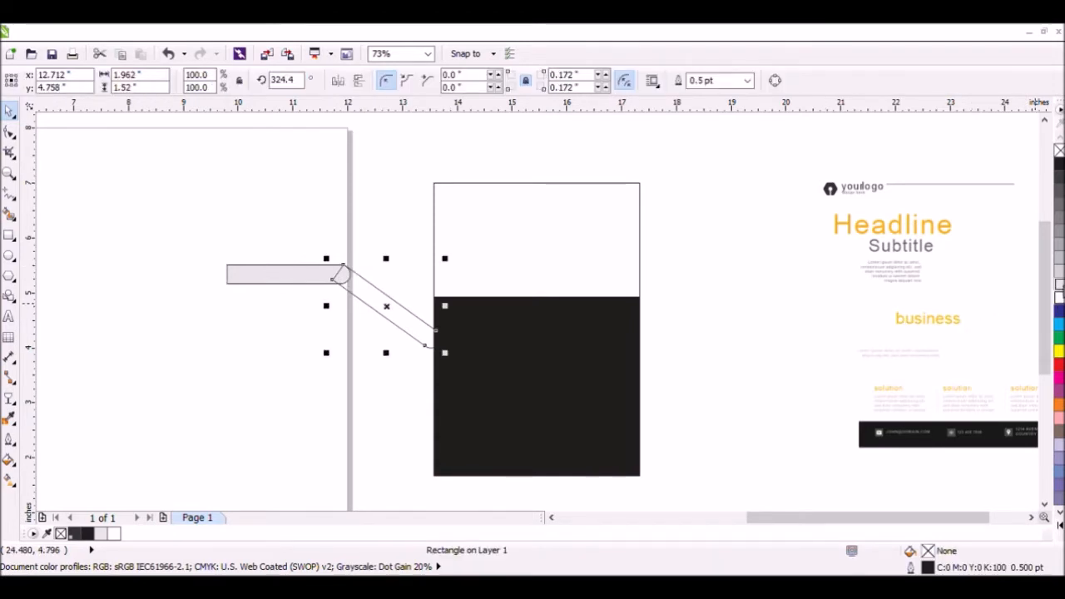
- Try to weld the horizontal and slanted bars into one shape
click(293, 238)
drag(176, 239, 459, 350)
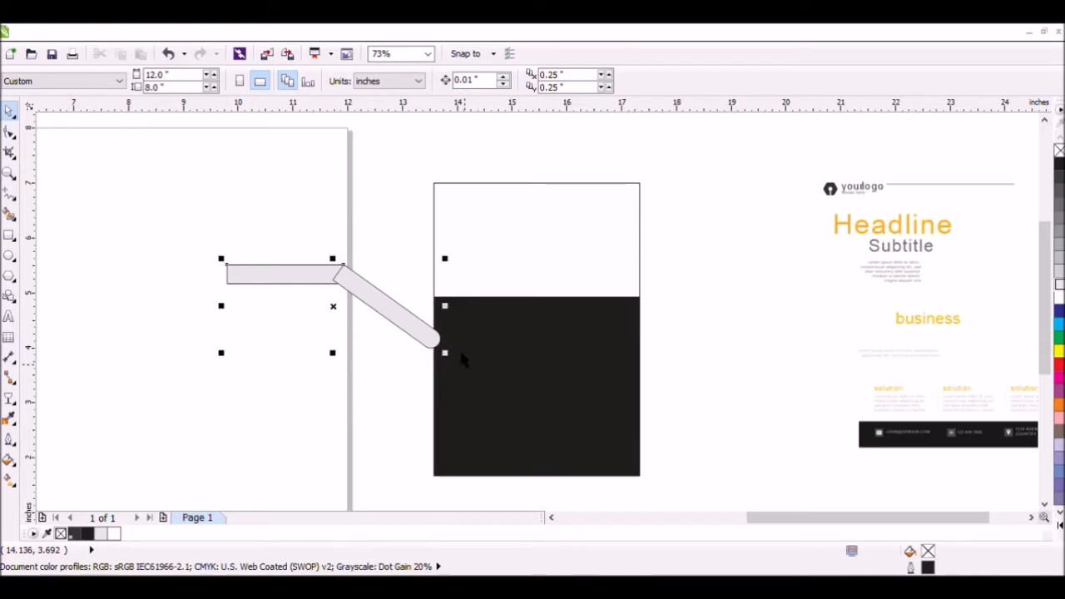
click(482, 80)
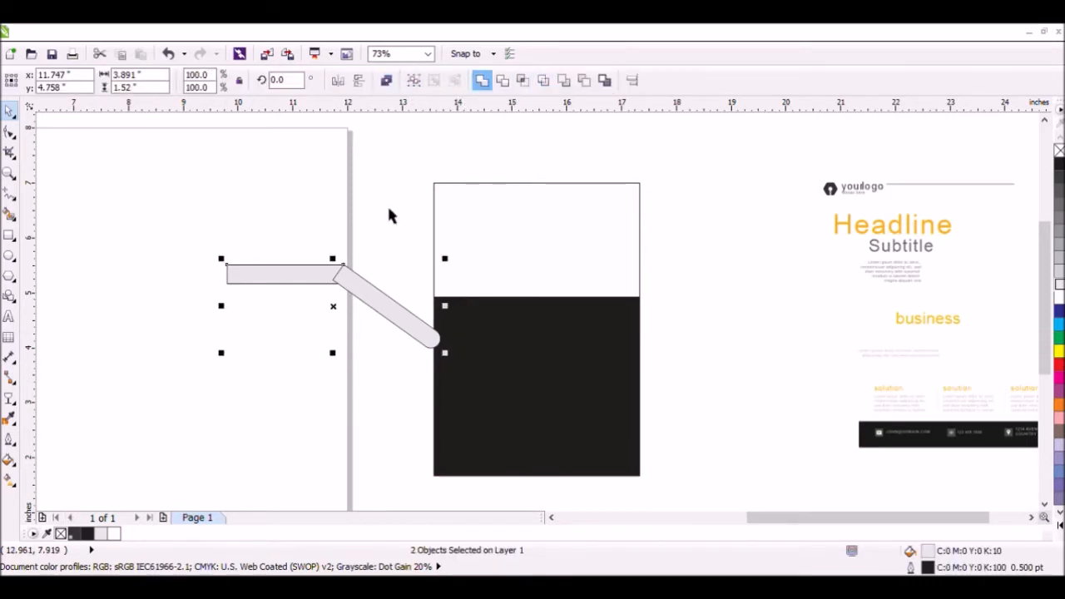
click(426, 265)
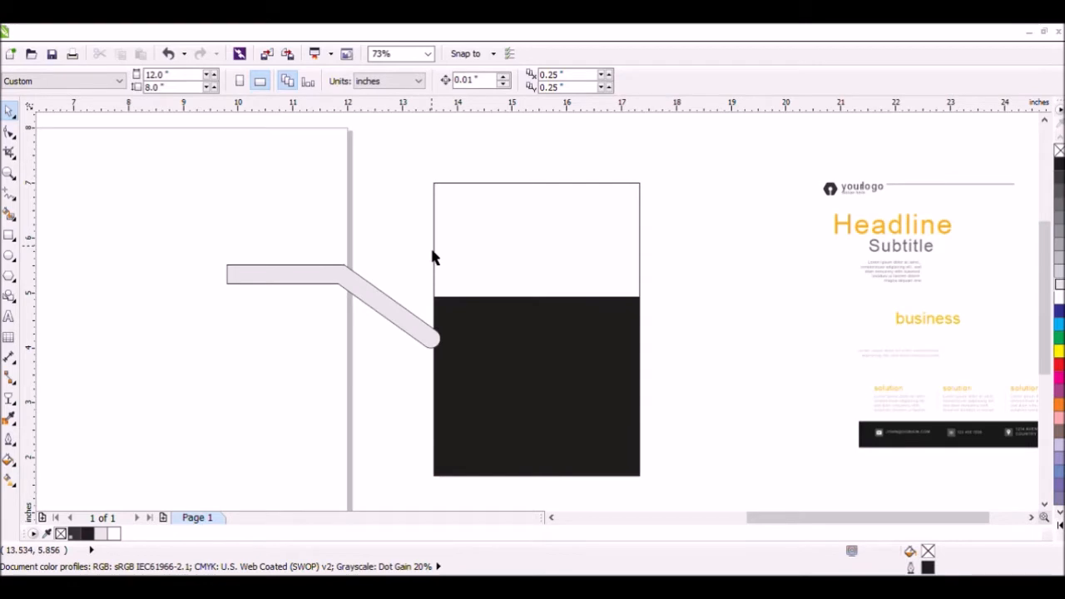
click(431, 252)
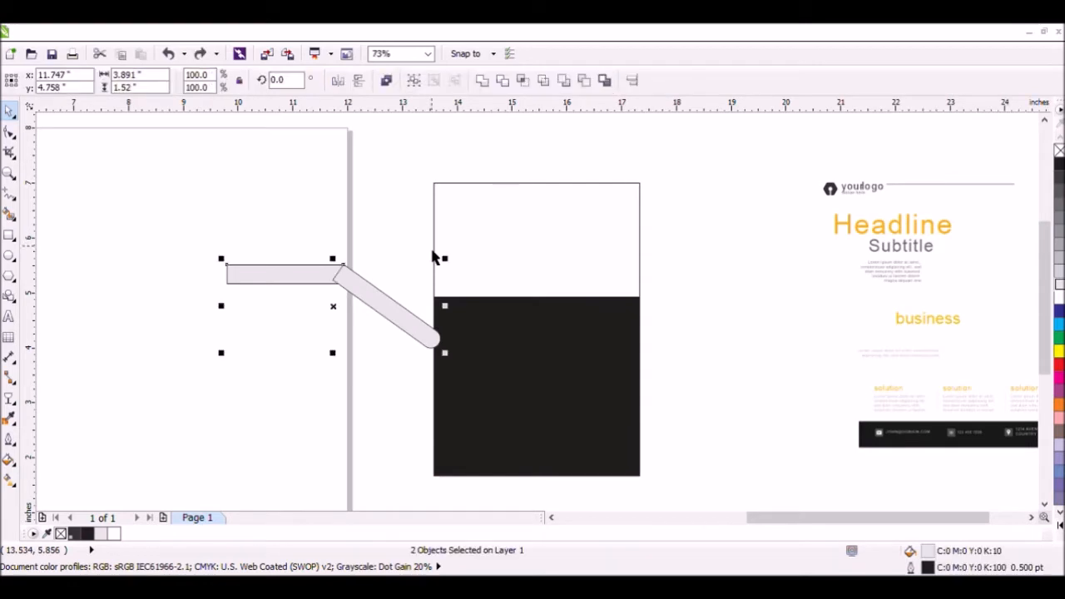
- Mirror the slanted bar horizontally and vertically so its rounded end overlaps the horizontal bar's rounded end
click(396, 320)
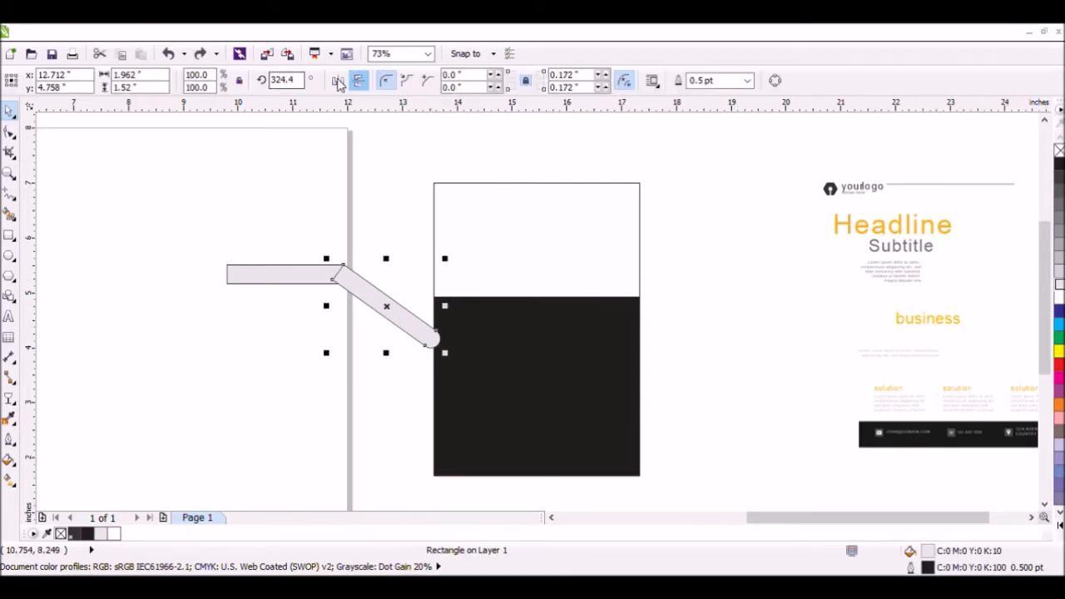
click(339, 82)
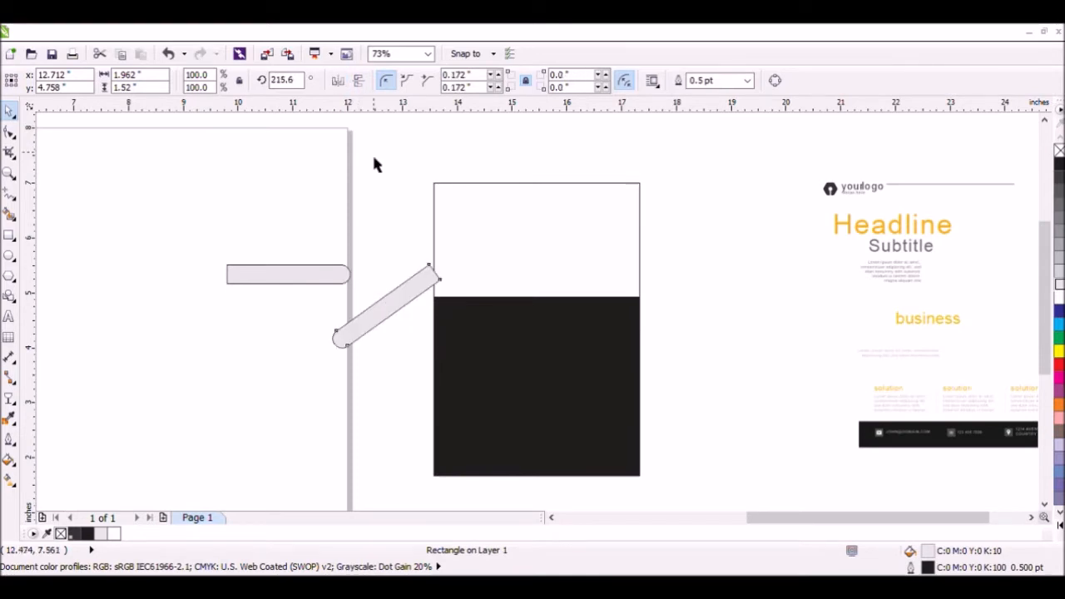
click(372, 151)
key(ctrl+z)
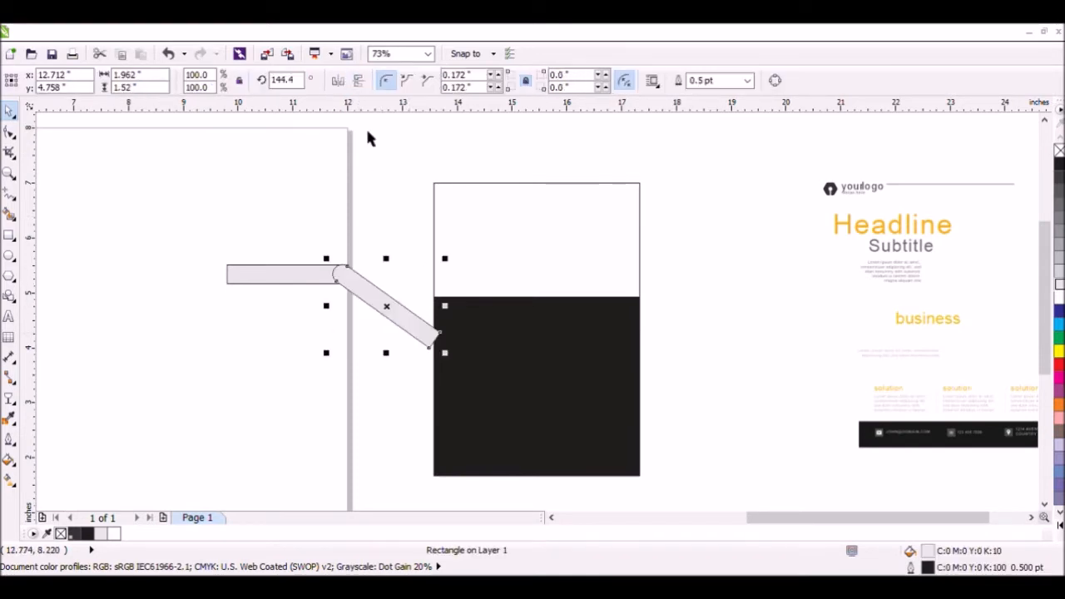
- Weld the two bars into one bent shape and move it about 1.2 inches left and 0.4 inches up
click(364, 171)
drag(206, 223, 450, 374)
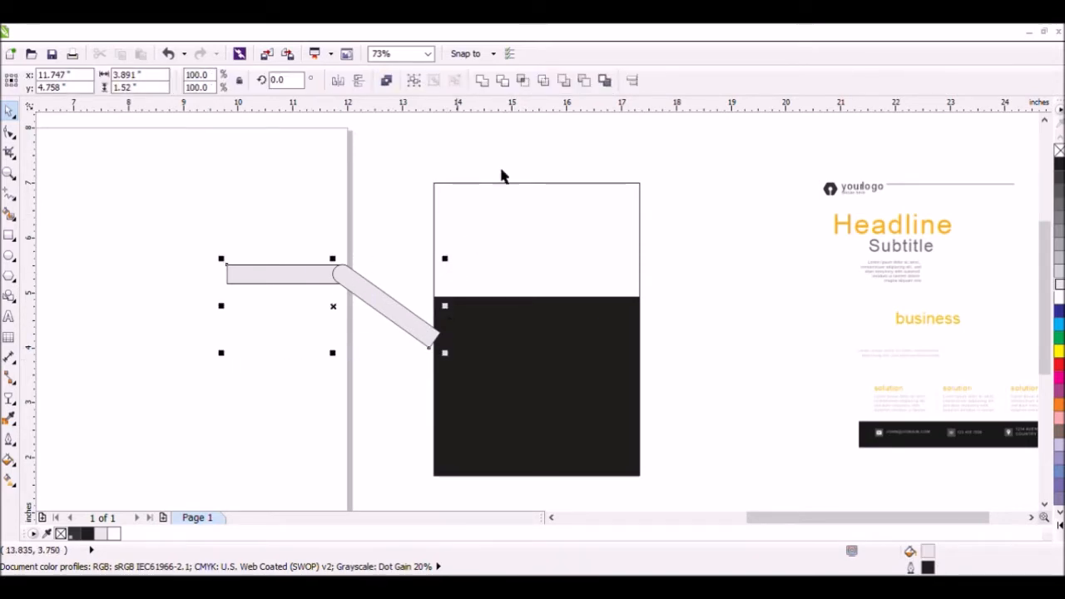
key(ctrl+l)
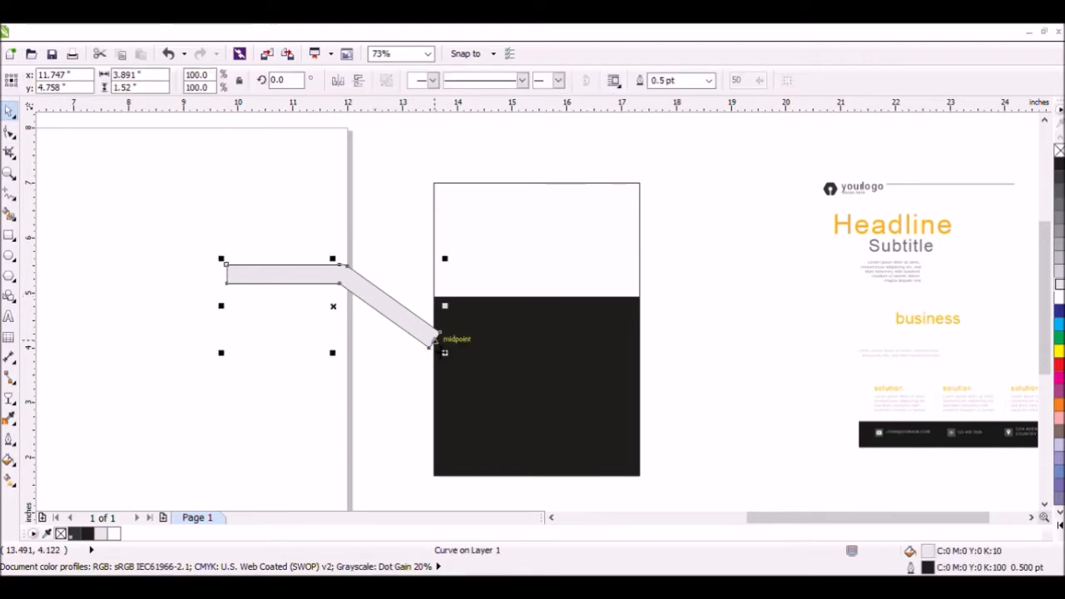
drag(295, 266, 270, 262)
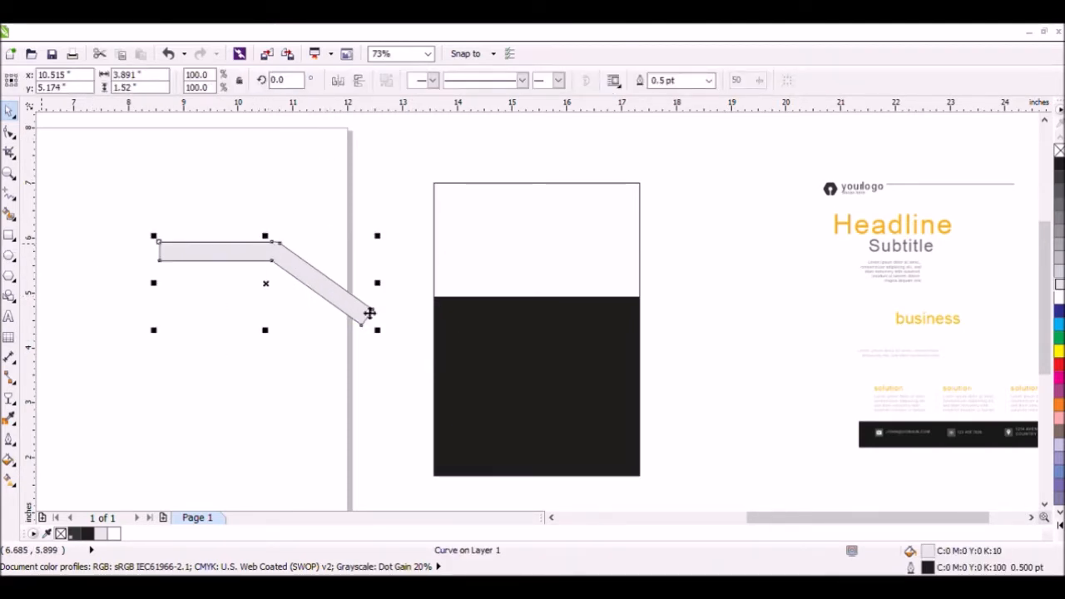
- Draw a horizontal rectangle about 2.48 by 0.43 inches below the bent shape's lower end
click(12, 254)
click(9, 235)
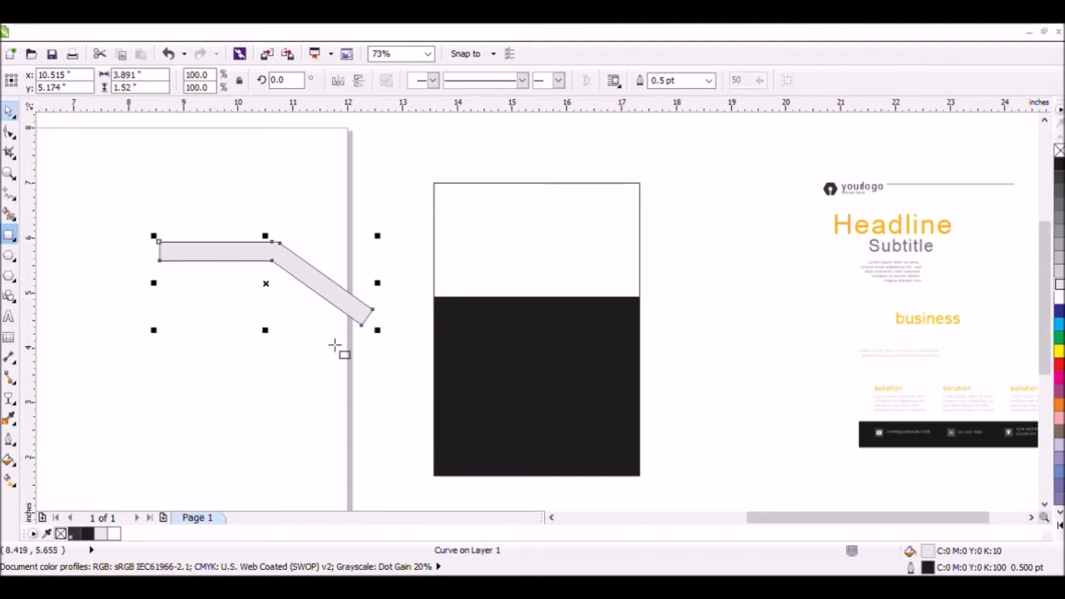
drag(313, 347, 448, 370)
click(6, 113)
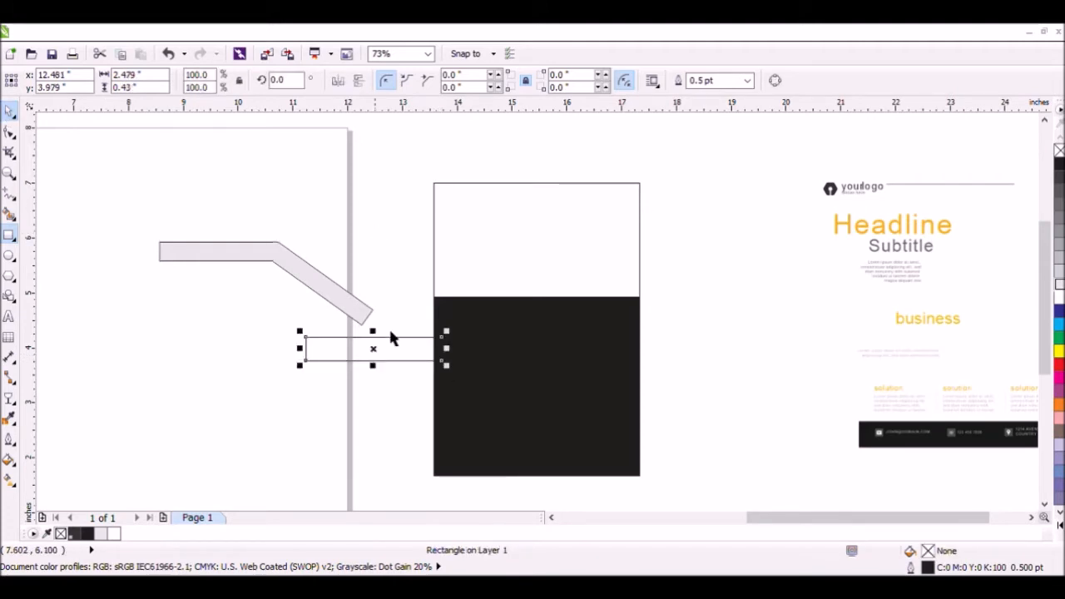
- Move the new rectangle against the bent shape's lower end and fill it with 10% black
click(389, 327)
drag(390, 347, 453, 321)
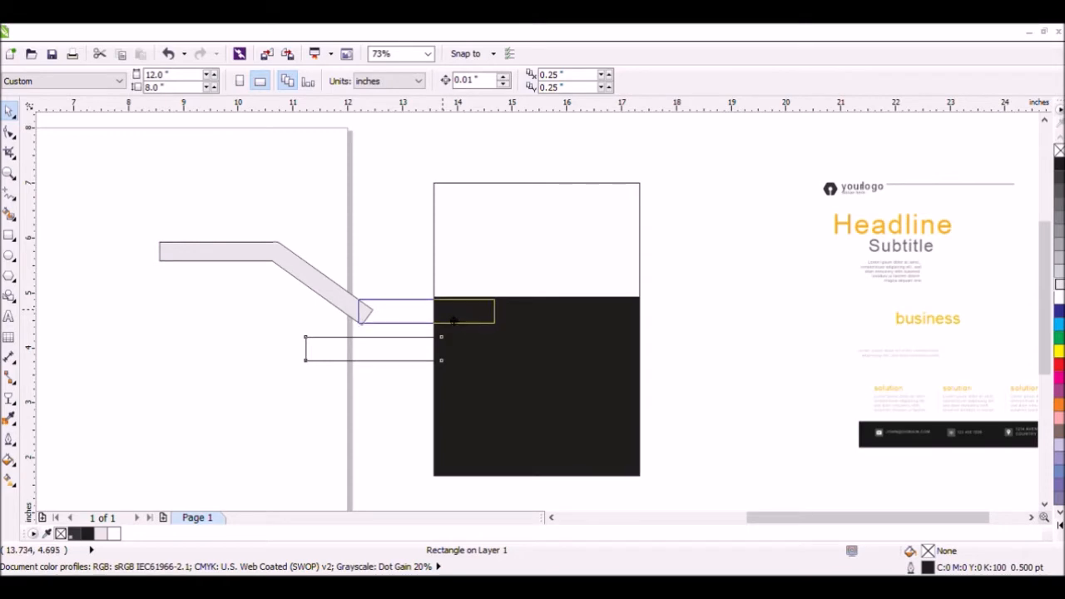
drag(454, 321, 454, 321)
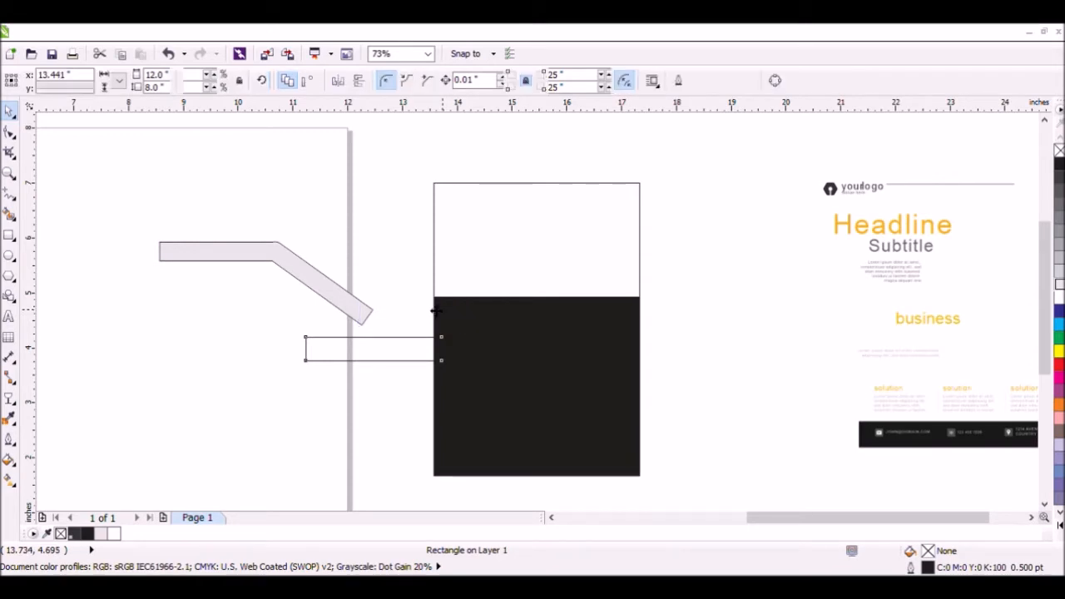
click(1059, 275)
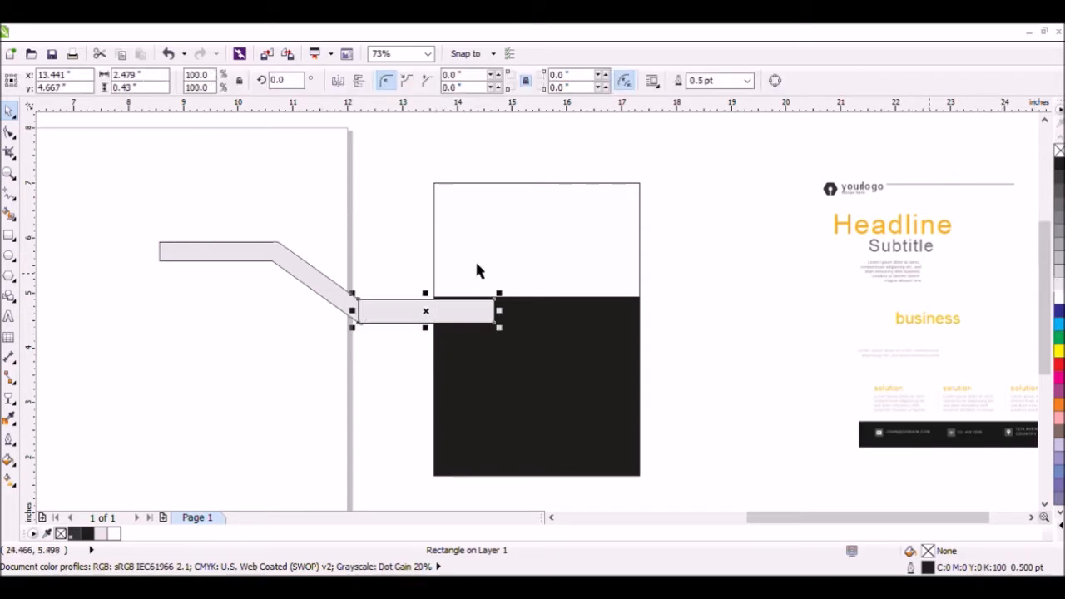
- Stretch the lower horizontal bar to the right to a width of about 2.94 inches
click(163, 199)
drag(117, 178, 557, 355)
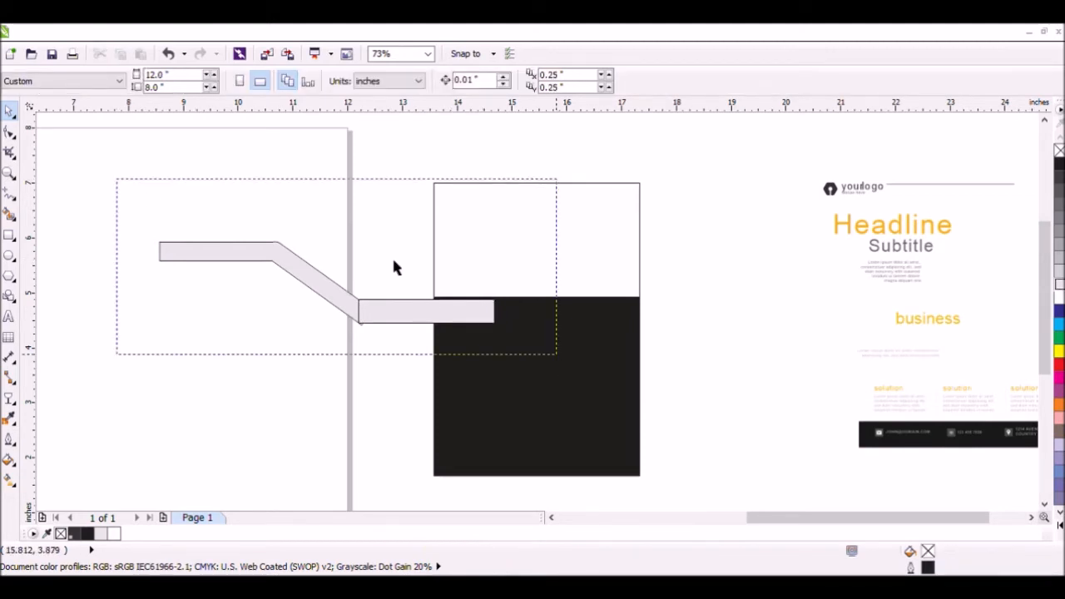
click(491, 316)
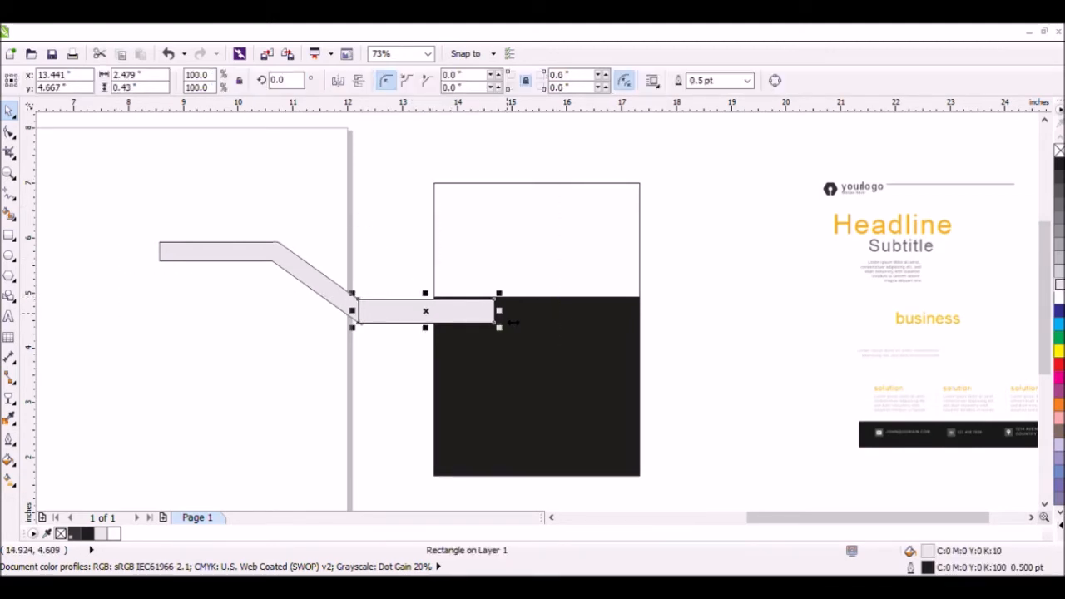
drag(526, 325, 519, 323)
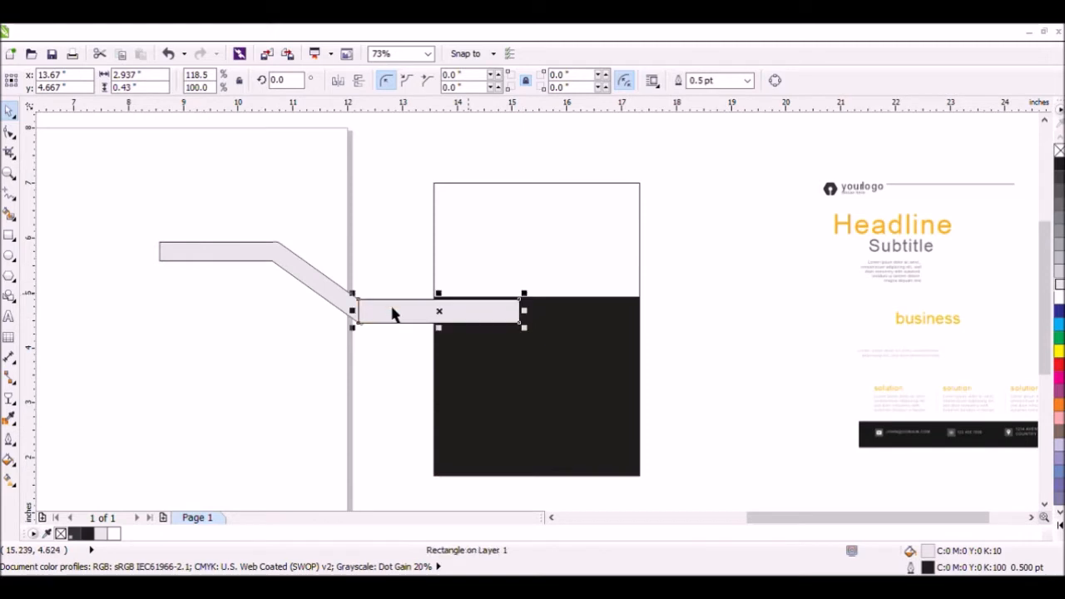
- Weld the bent shape and the lower horizontal bar into a single stepped band
click(397, 327)
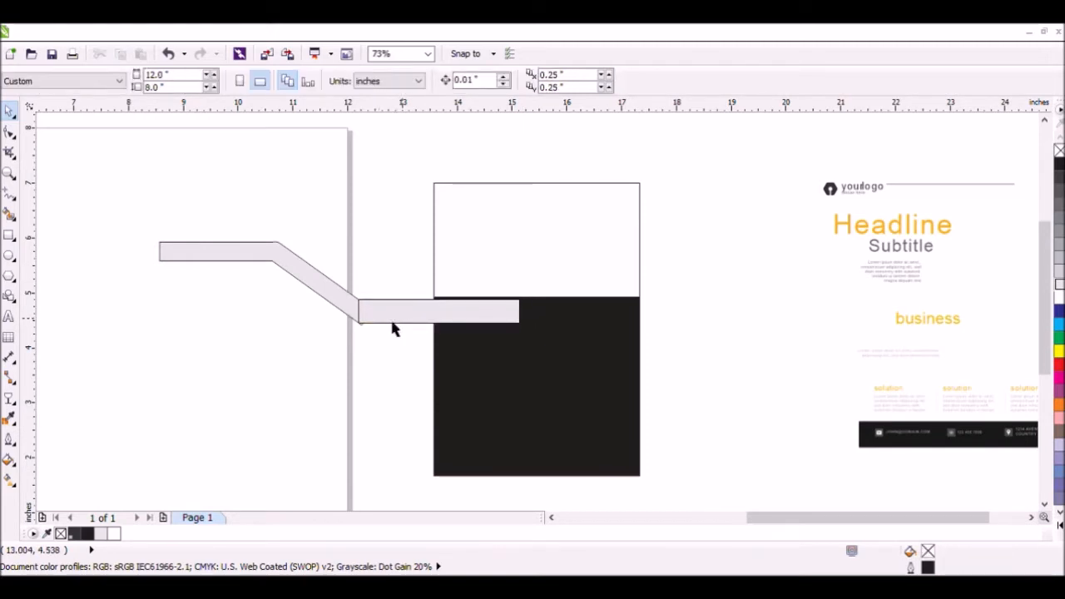
drag(119, 210, 533, 357)
click(483, 80)
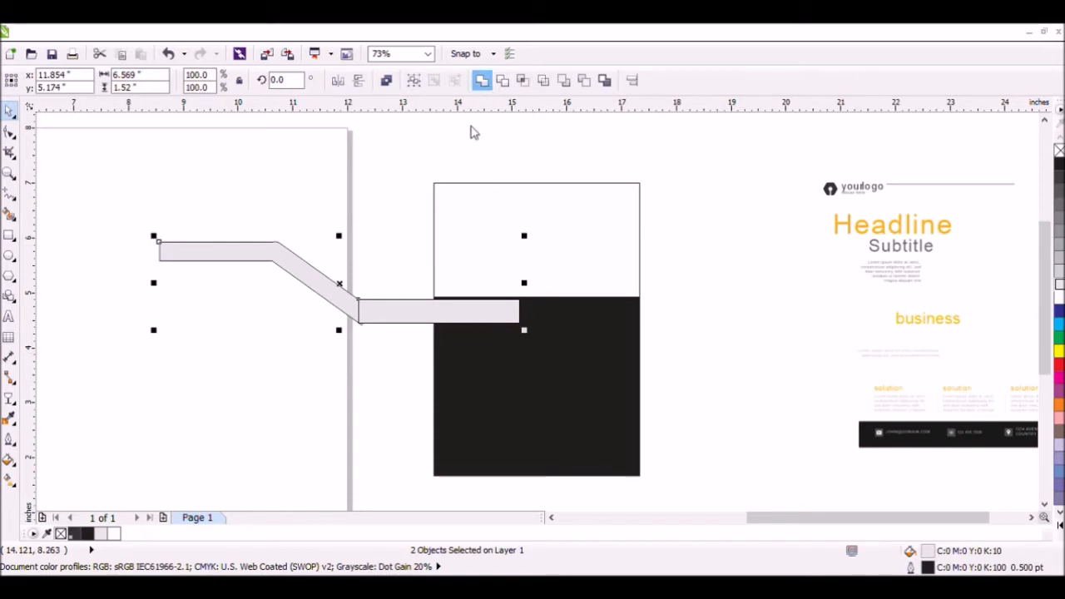
click(384, 212)
- Duplicate the stepped band about 2.2 inches straight below the original and mirror the copy vertically
click(392, 320)
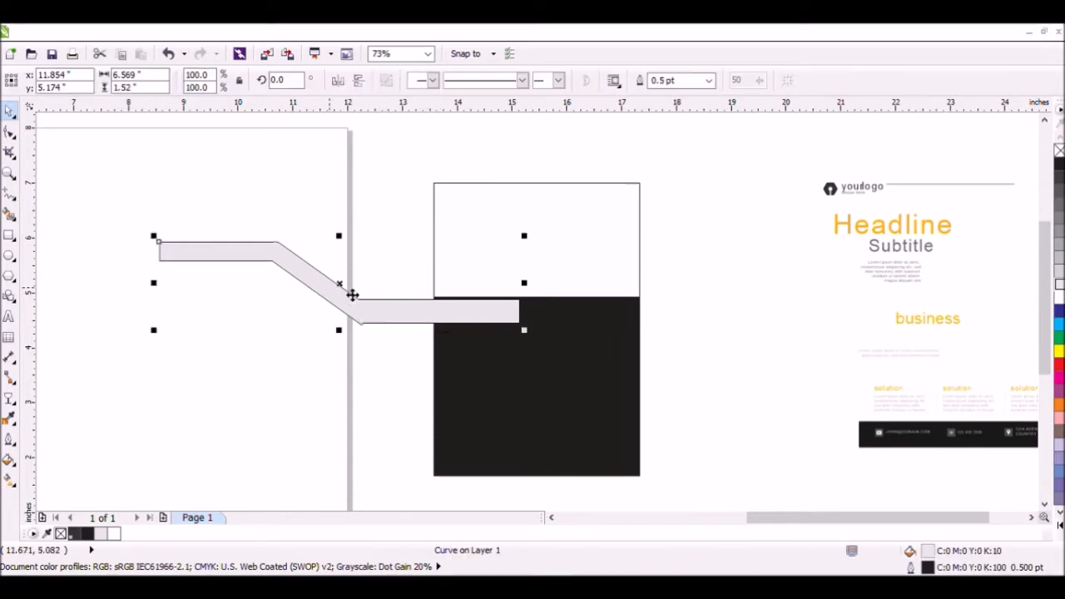
drag(353, 295, 310, 418)
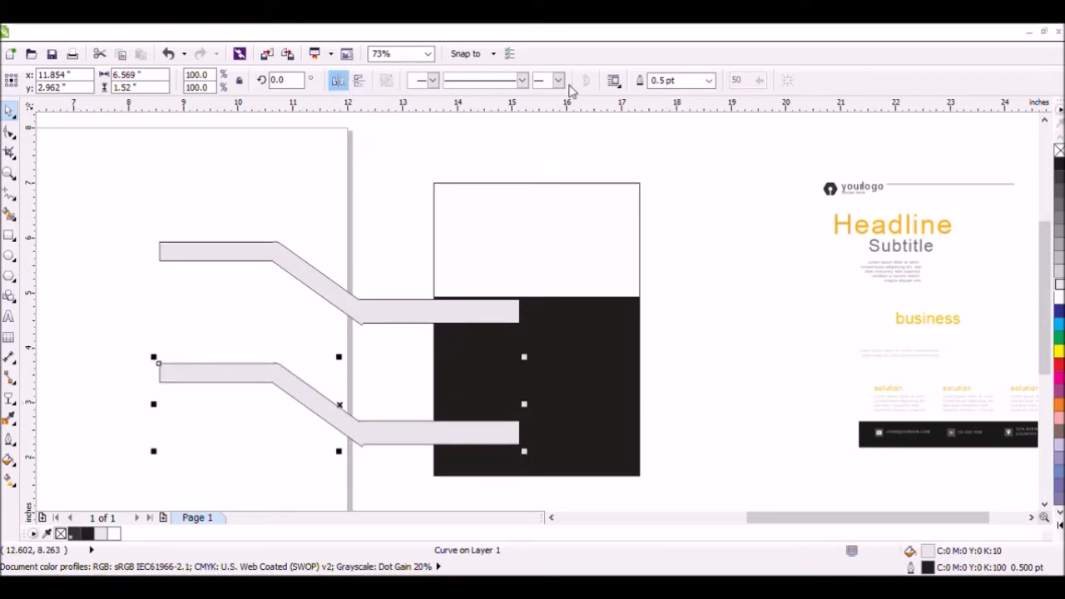
click(359, 80)
click(315, 196)
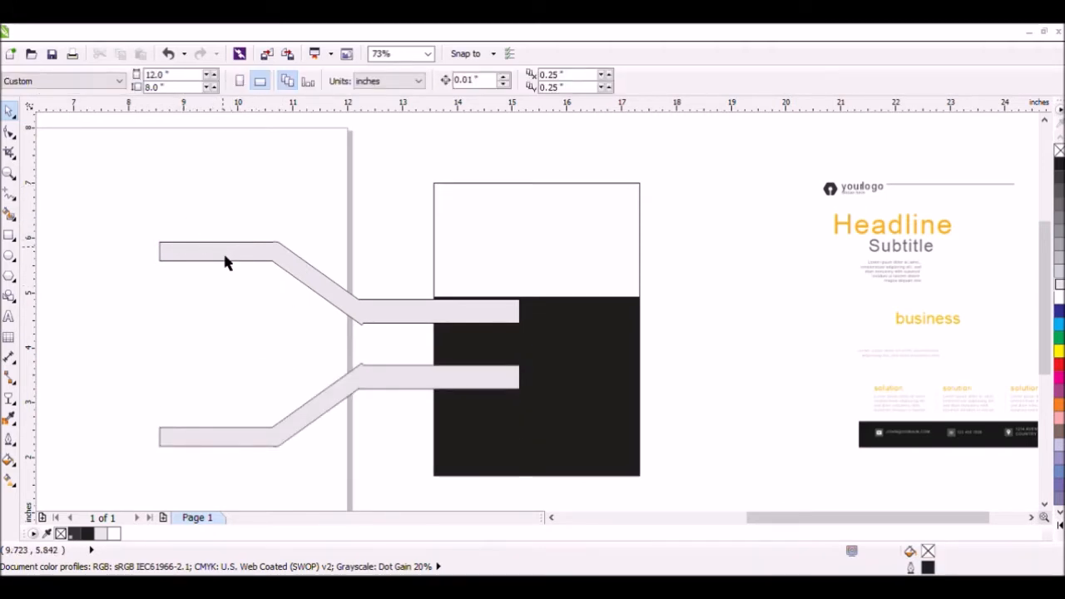
- Draw a rectangle about 0.40 by 1.63 inches joining the right ends of the two stepped bands and fill it with 10% black
drag(133, 229, 536, 476)
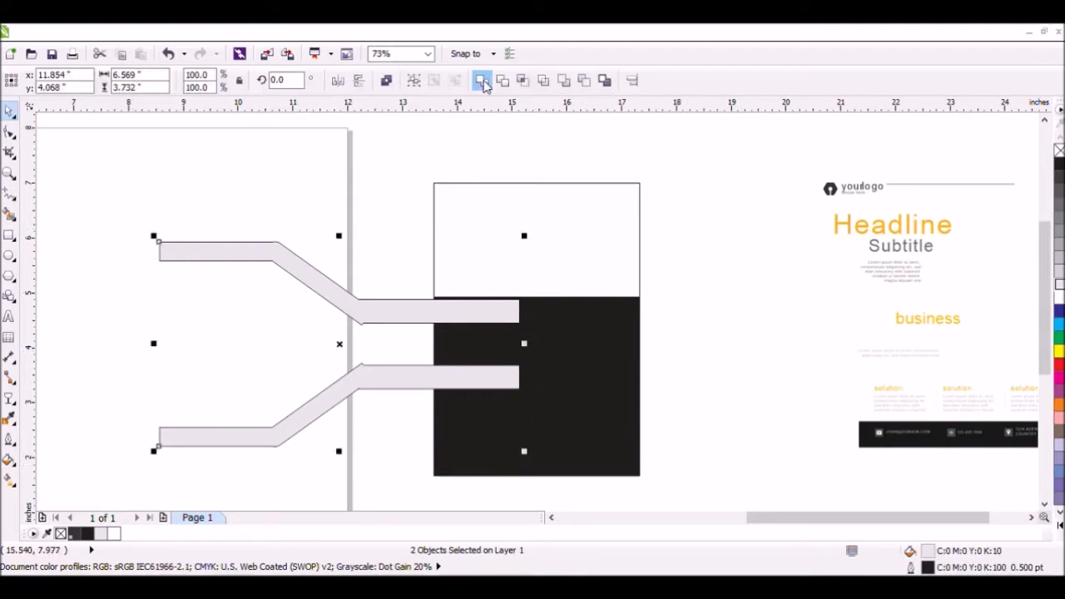
click(518, 315)
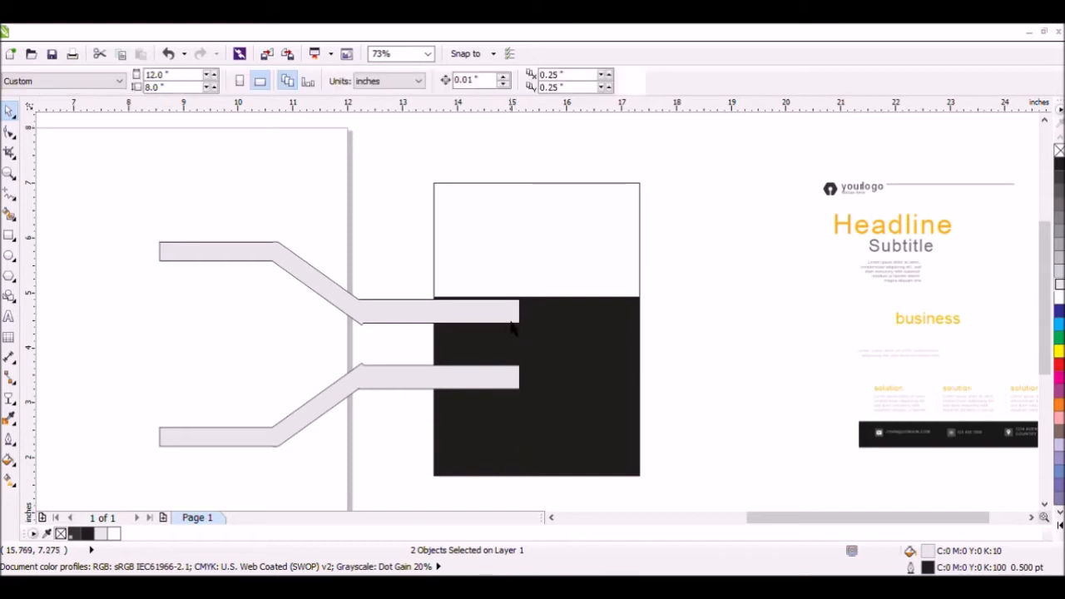
click(241, 191)
click(10, 236)
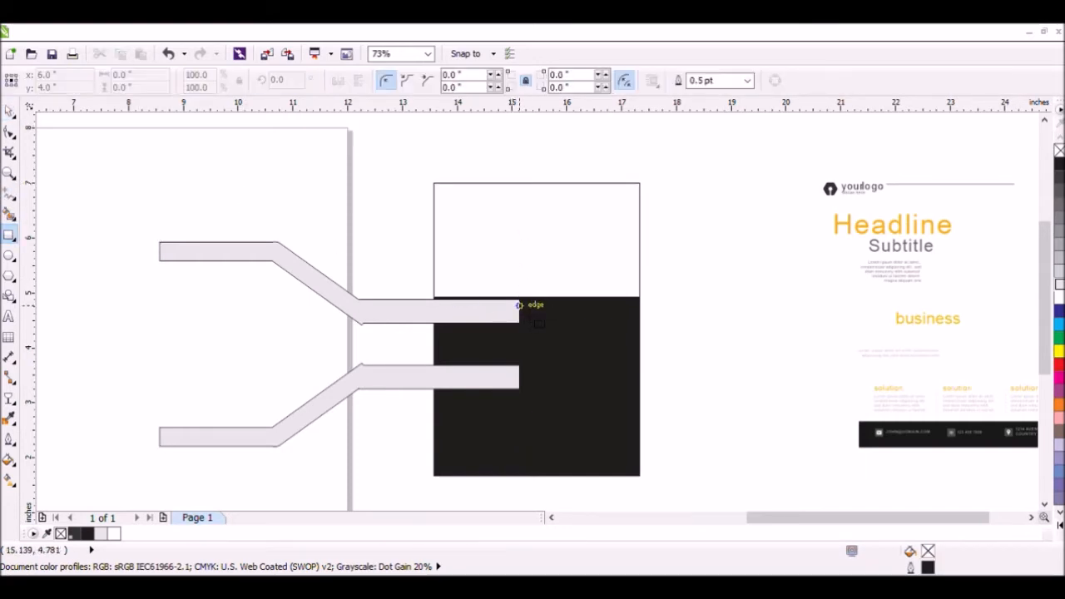
drag(498, 299, 519, 389)
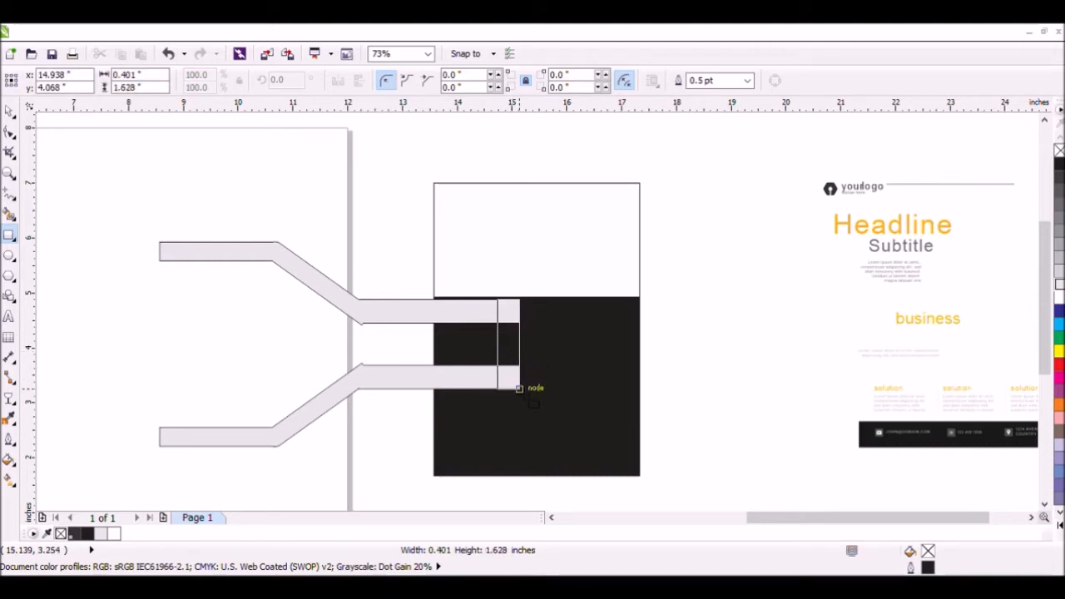
drag(520, 389, 519, 388)
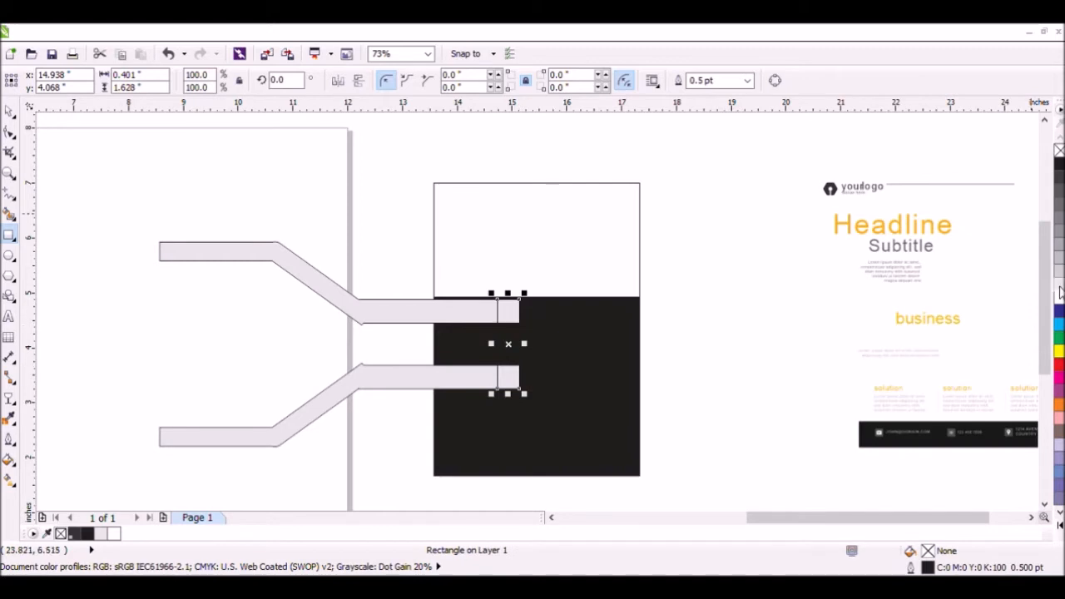
click(1060, 272)
- Weld the two stepped bands and the connecting rectangle into a single shape
click(9, 110)
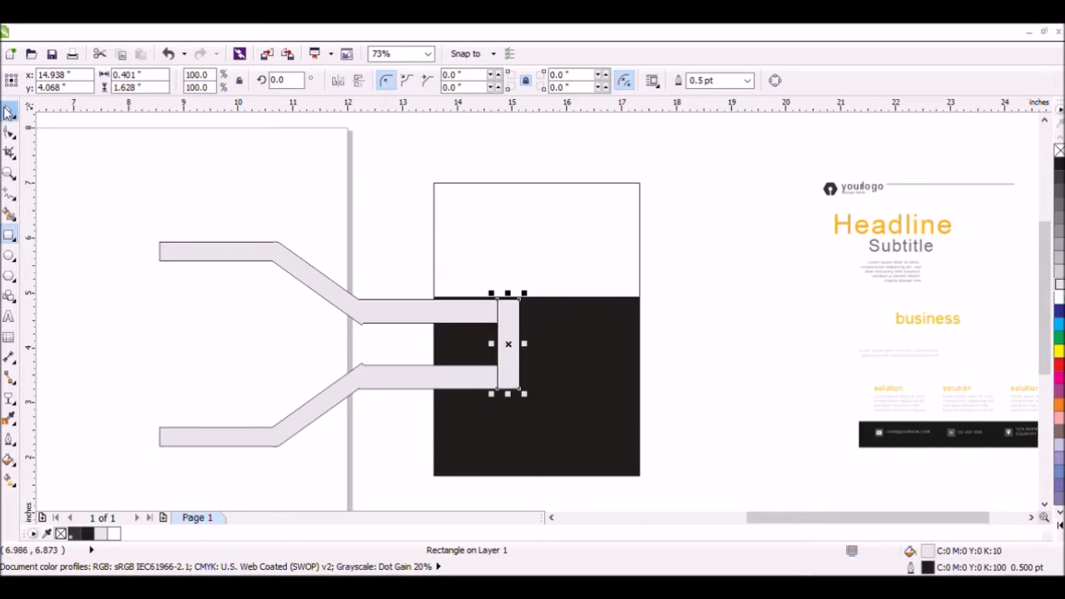
drag(126, 185, 545, 465)
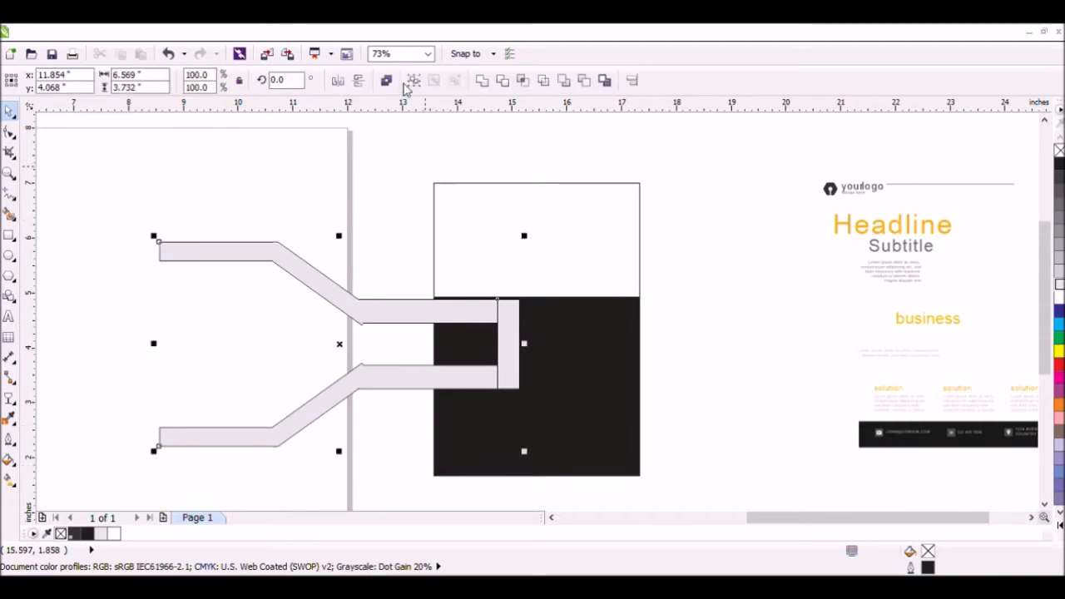
click(482, 80)
click(397, 191)
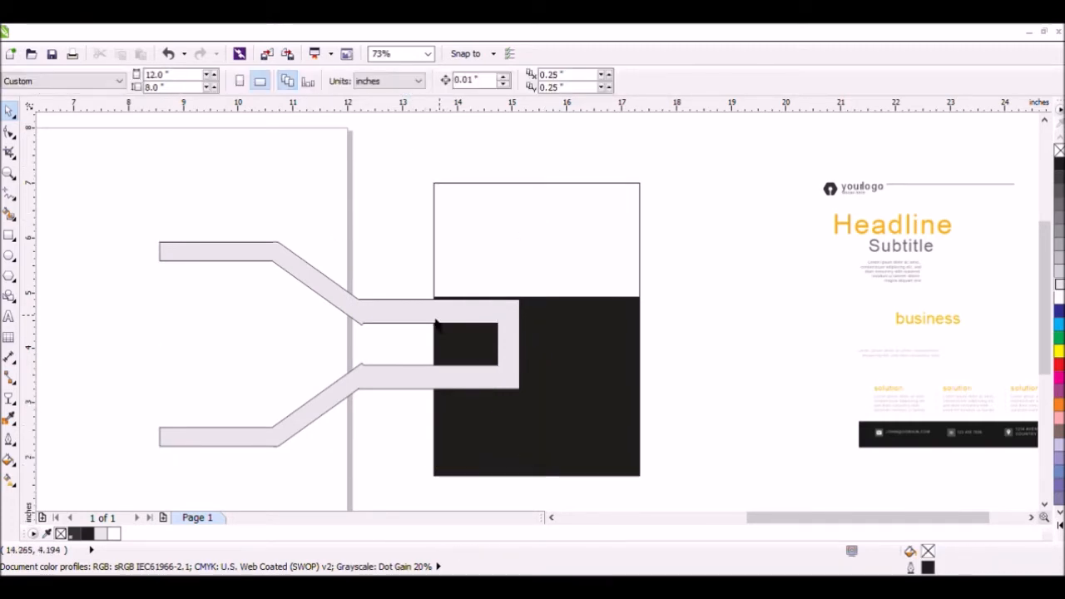
- Duplicate the welded shape in place with its height squeezed symmetrically about its centre to about 3.15 inches
click(221, 251)
click(293, 276)
click(159, 240)
mouse_move(527, 459)
mouse_down()
mouse_move(518, 466)
mouse_move(587, 508)
mouse_move(469, 445)
mouse_move(535, 471)
mouse_up()
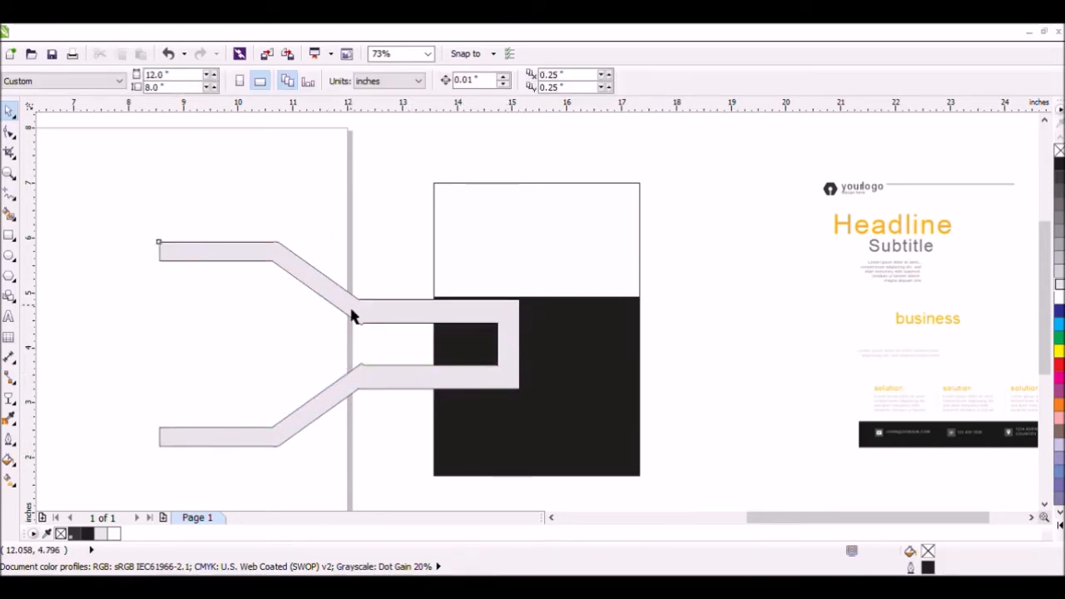
drag(350, 253, 352, 265)
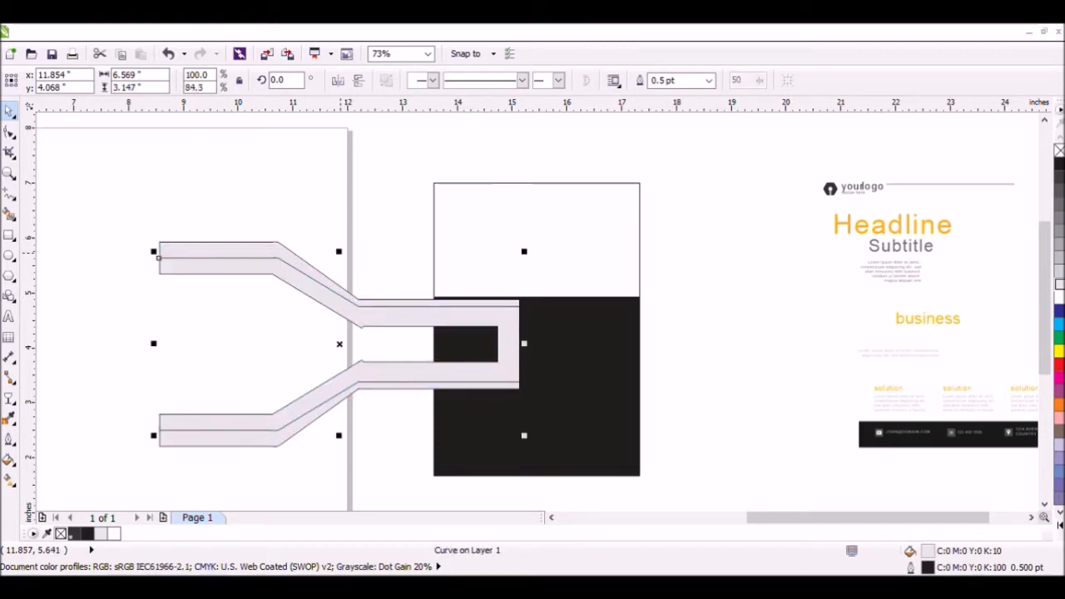
- Fill the squeezed copy with orange and remove the outlines from both band shapes
click(1060, 405)
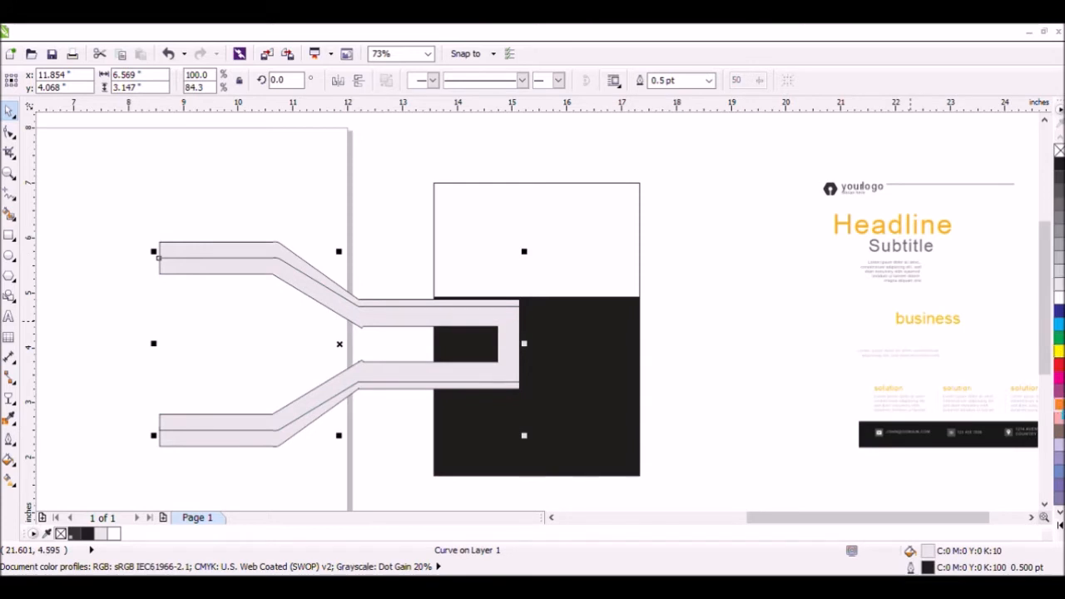
click(330, 181)
click(269, 275)
click(255, 192)
drag(119, 214, 564, 484)
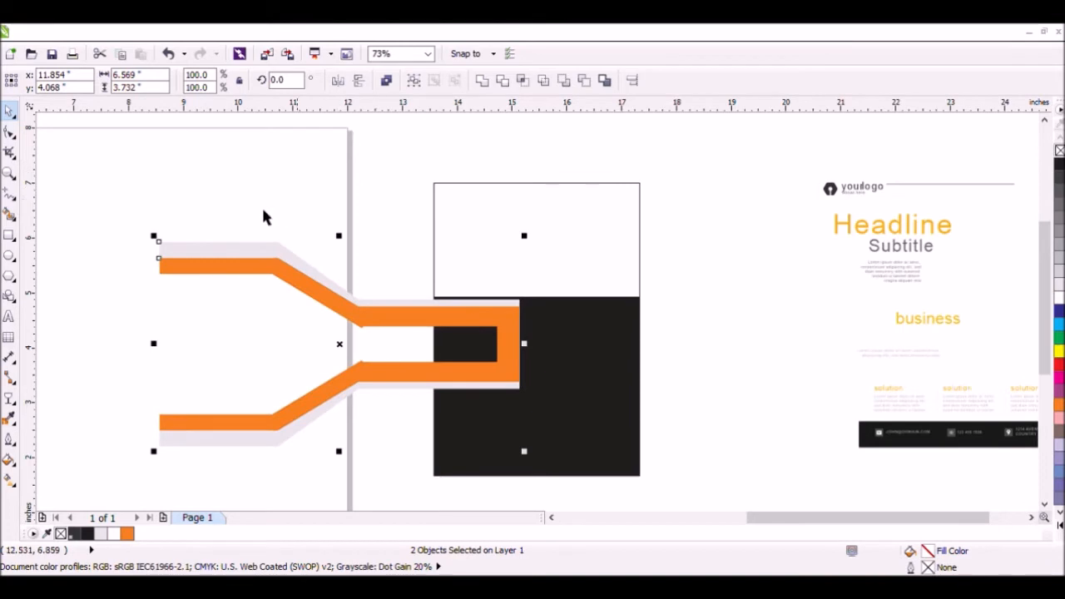
click(396, 360)
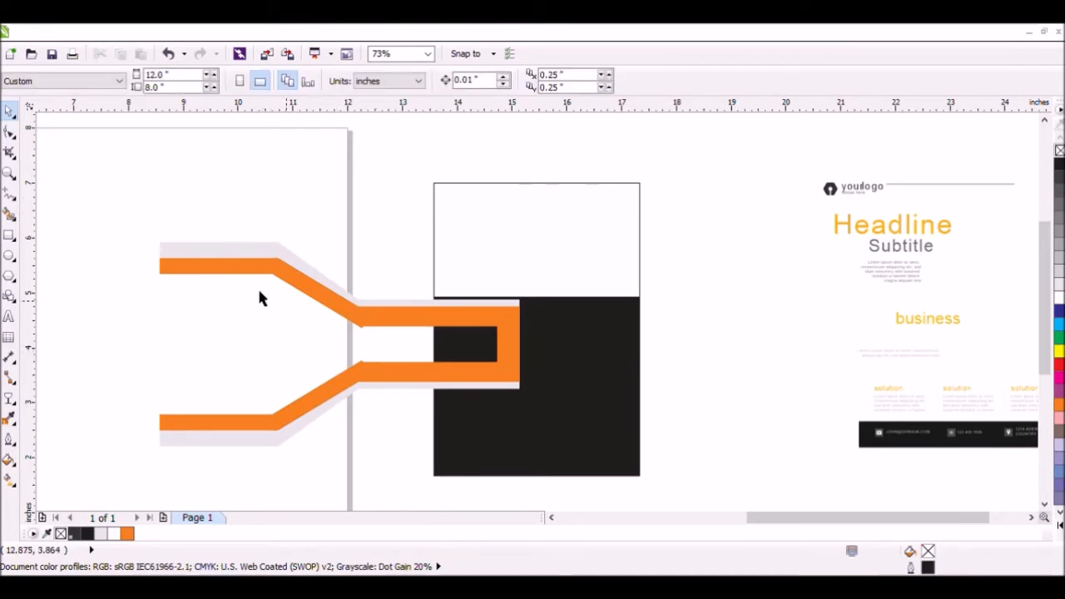
- Scale both band shapes down together to about 34.6% around their centre and group them
drag(124, 225, 552, 471)
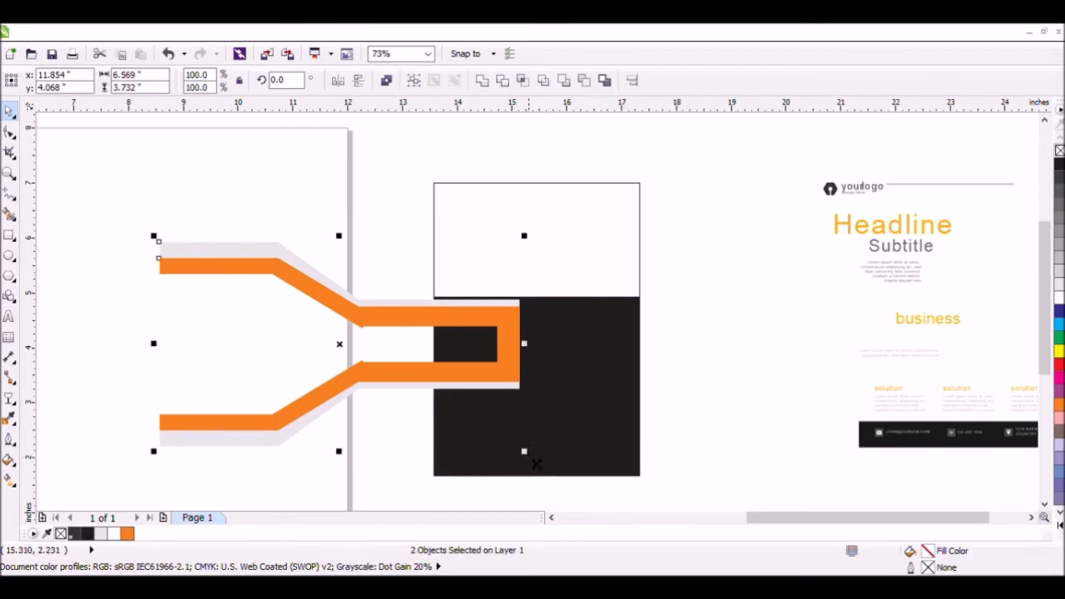
drag(437, 423, 432, 423)
drag(432, 424, 418, 416)
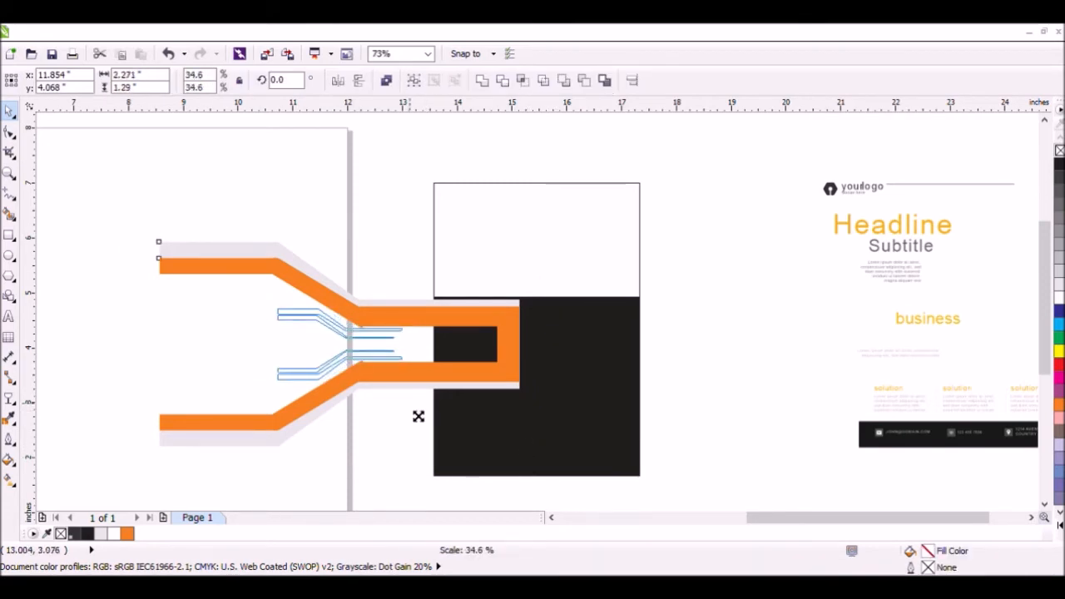
drag(341, 344, 340, 344)
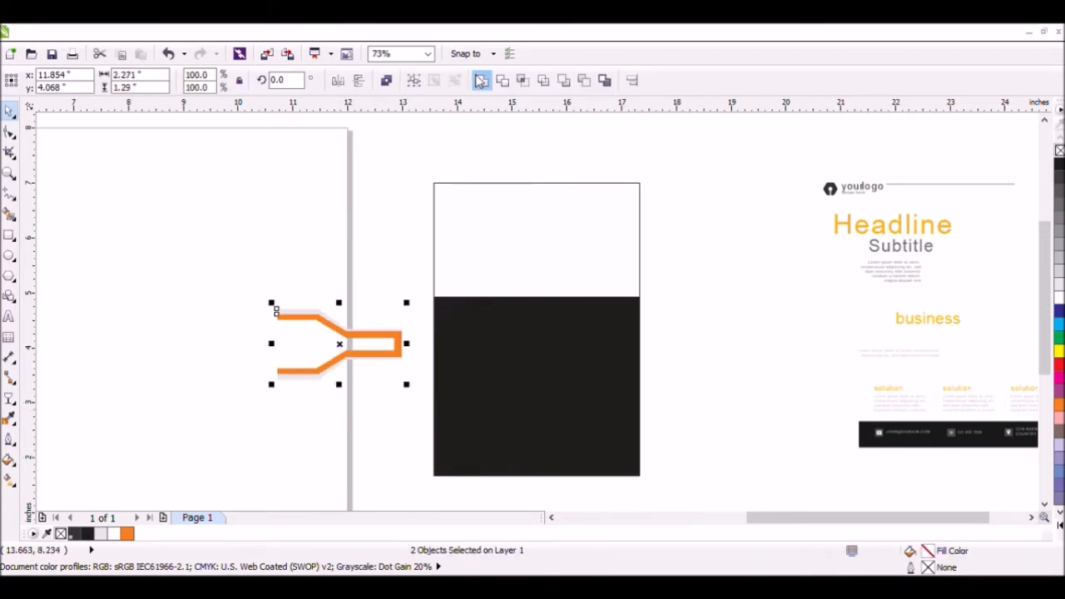
click(414, 83)
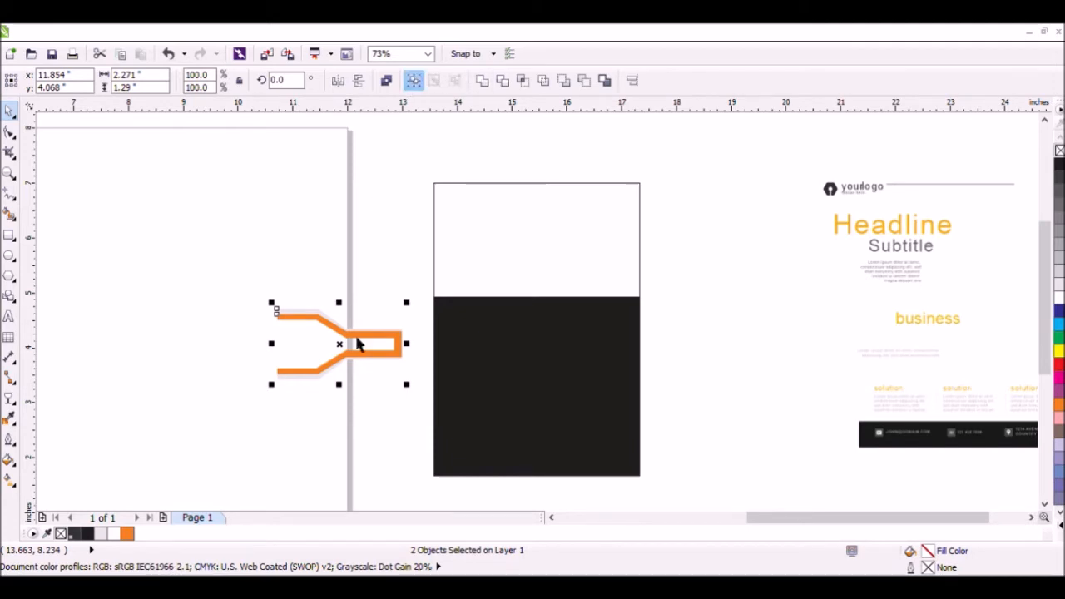
- Move the band group onto the flyer and enlarge it to about 3.75 inches wide, spanning the flyer's full width
drag(355, 337, 521, 286)
drag(569, 337, 642, 352)
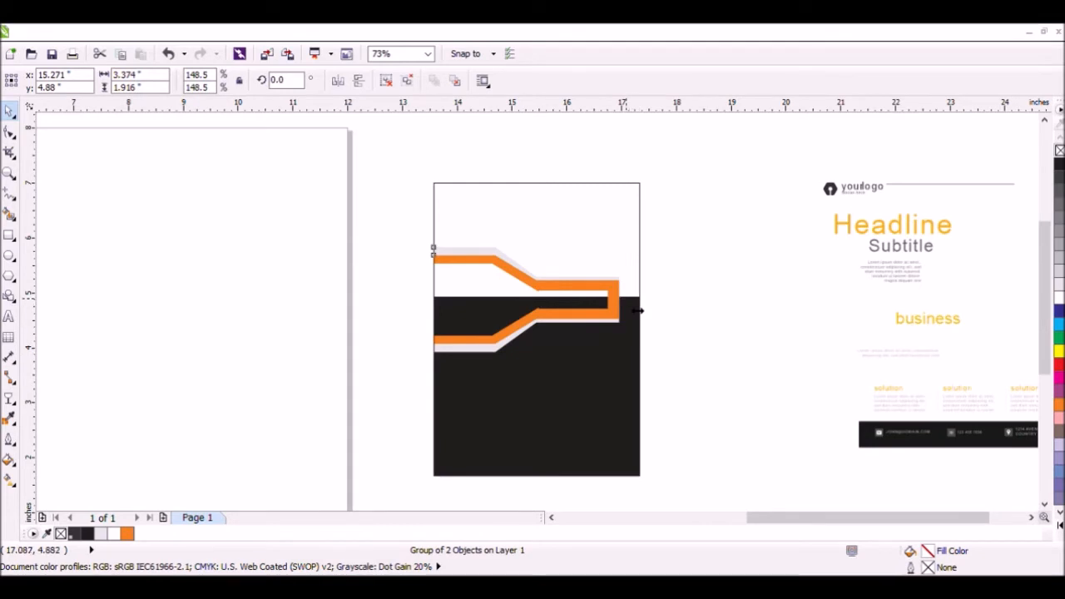
drag(650, 313, 663, 301)
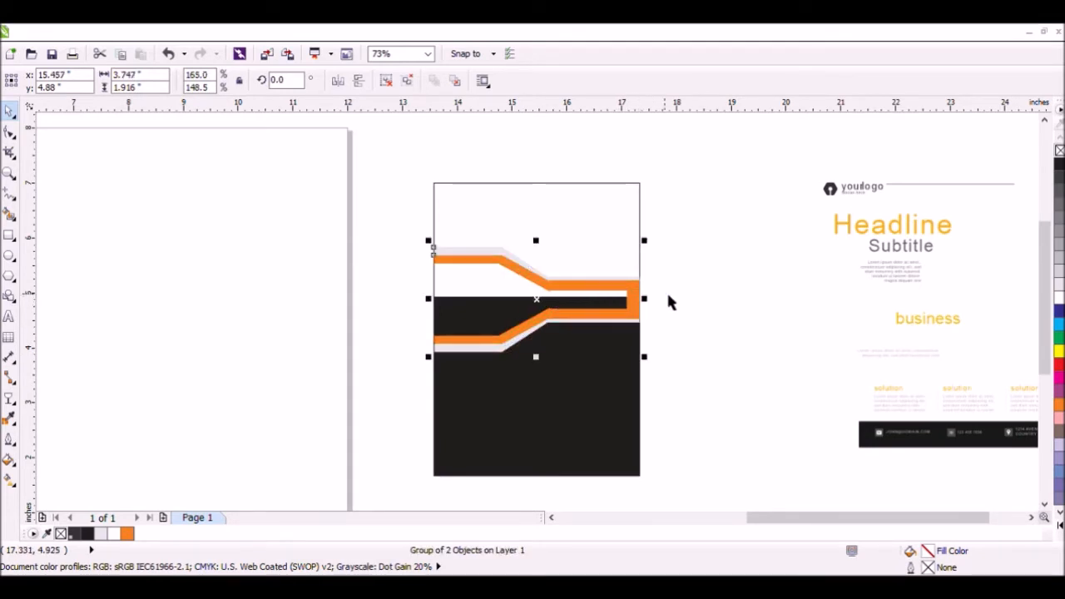
click(550, 294)
- Stretch the band group's height both upward and downward on the flyer
click(529, 276)
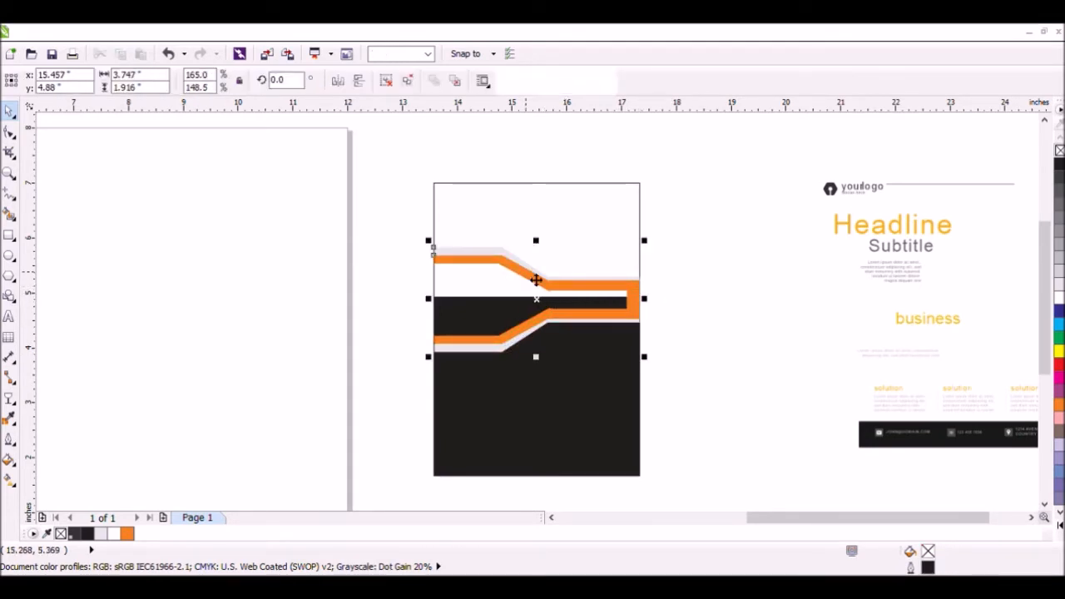
drag(545, 248, 544, 221)
drag(546, 370, 547, 379)
click(446, 252)
click(442, 241)
- Draw a rectangle about 2.35 by 2.29 inches in the empty area left of the flyer
click(251, 195)
click(9, 238)
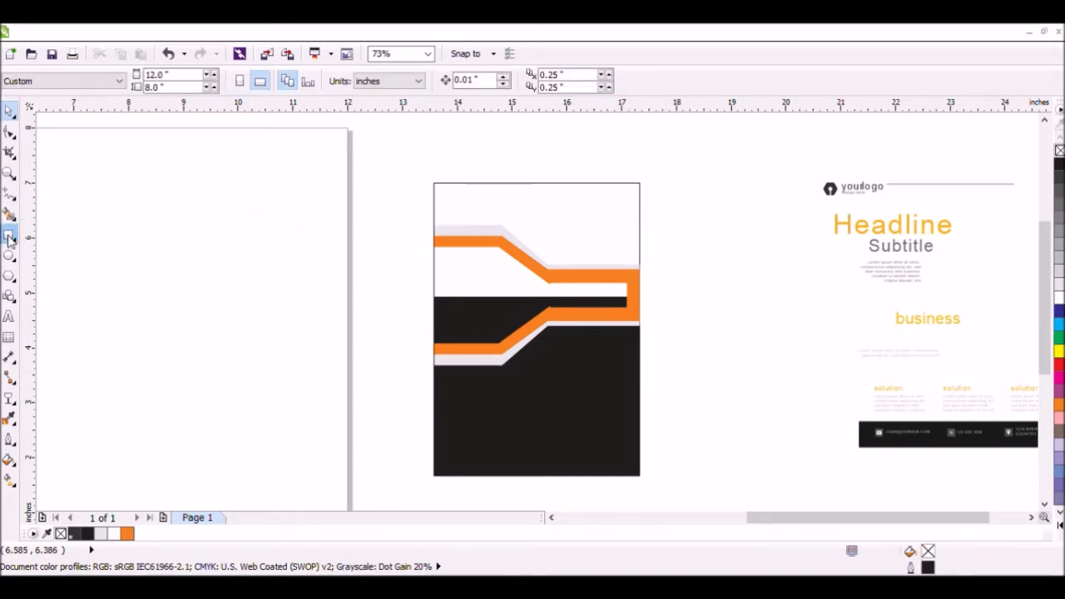
mouse_move(136, 236)
mouse_down()
mouse_move(242, 333)
mouse_move(273, 341)
mouse_move(261, 367)
mouse_move(273, 372)
mouse_up()
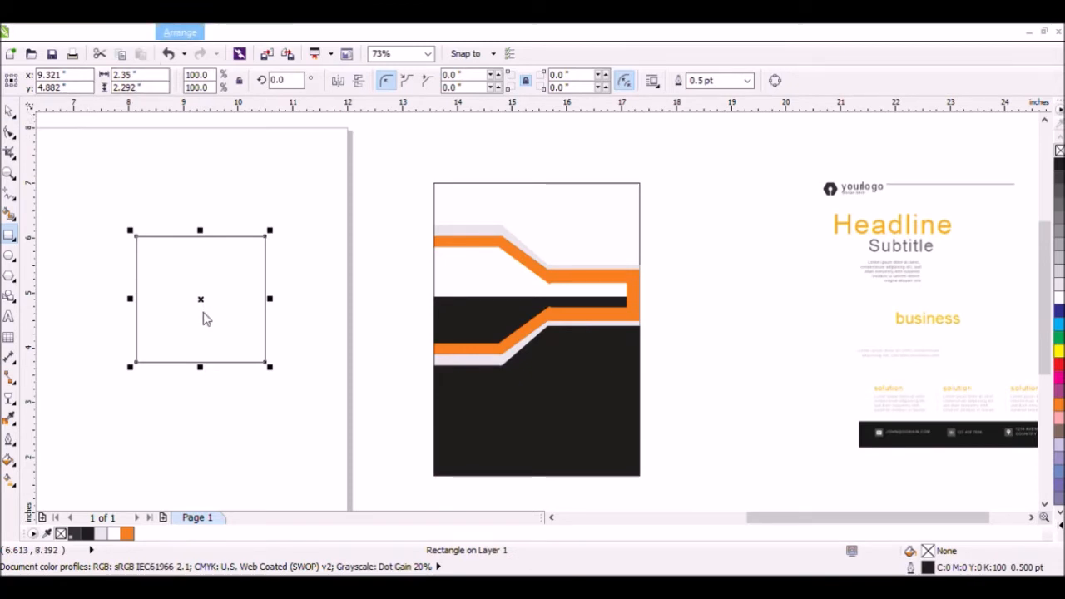
key(ctrl+q)
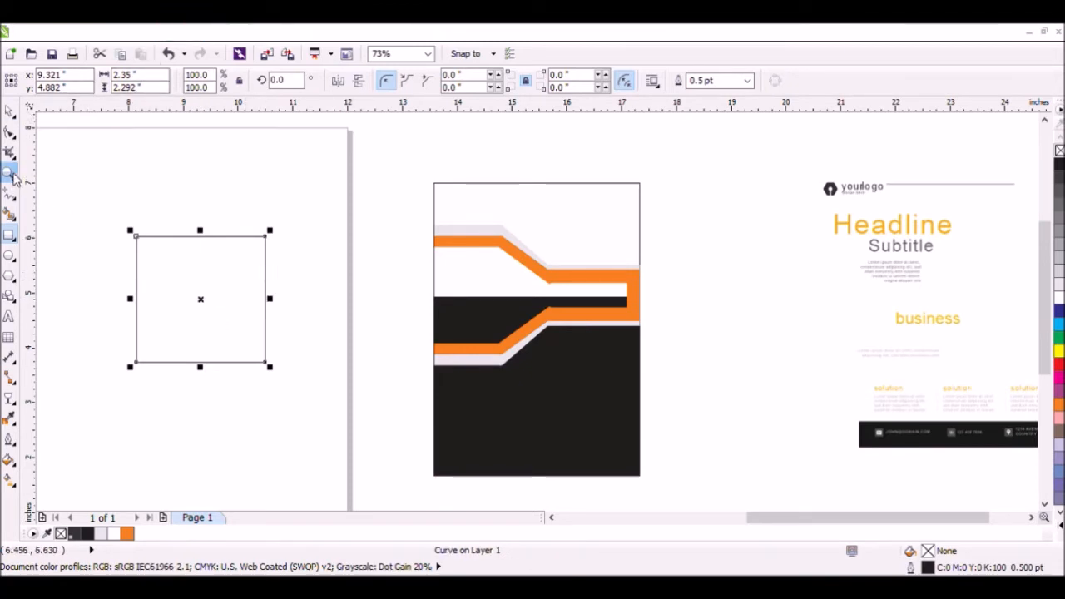
key(F10)
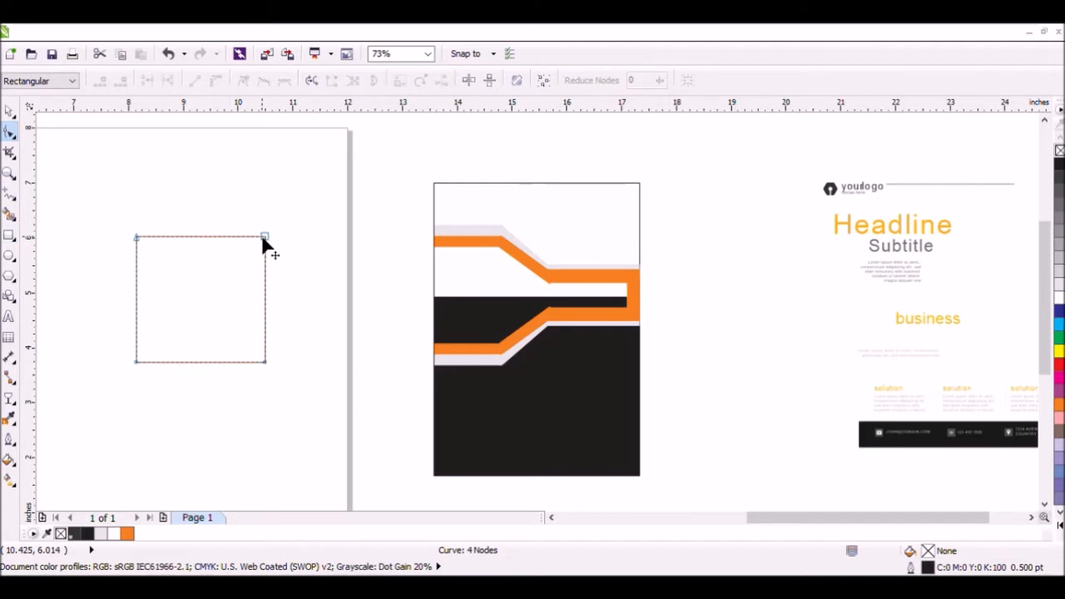
click(265, 237)
key(ctrl+z)
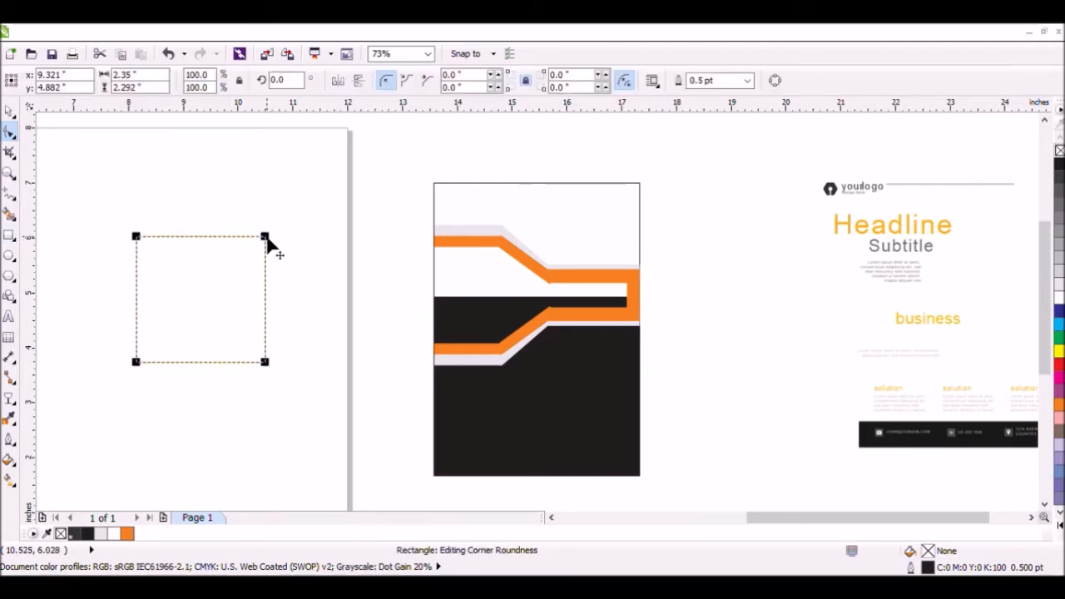
- Round the rectangle's two right corners to a radius of about 1.146 inches, forming a D shape
click(267, 365)
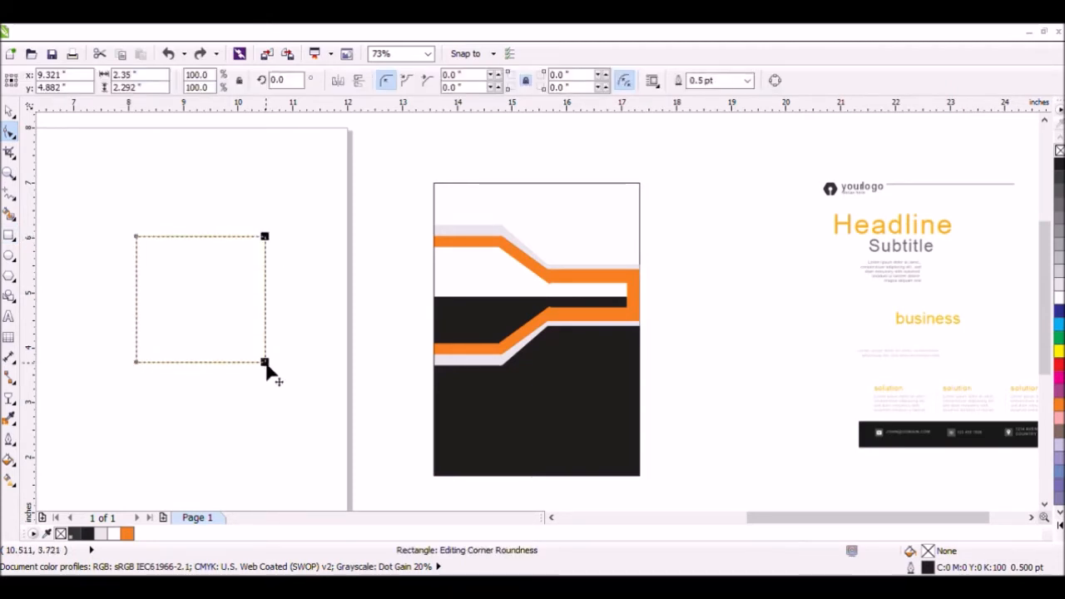
drag(267, 366, 182, 316)
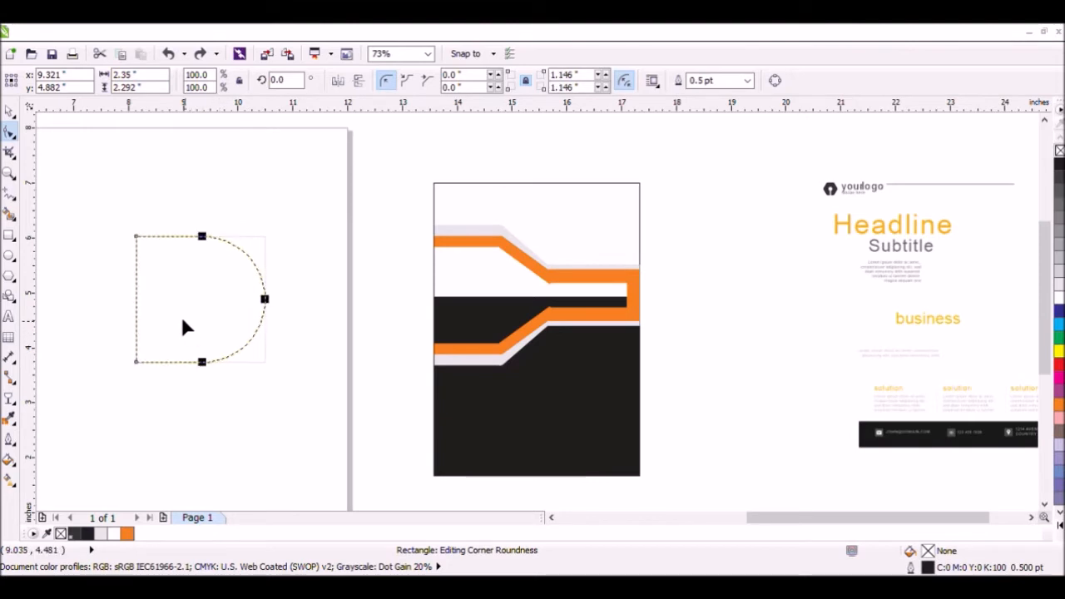
key(space)
- Move the D shape over the left part of the band group on the flyer and fill it with green
drag(185, 314, 452, 313)
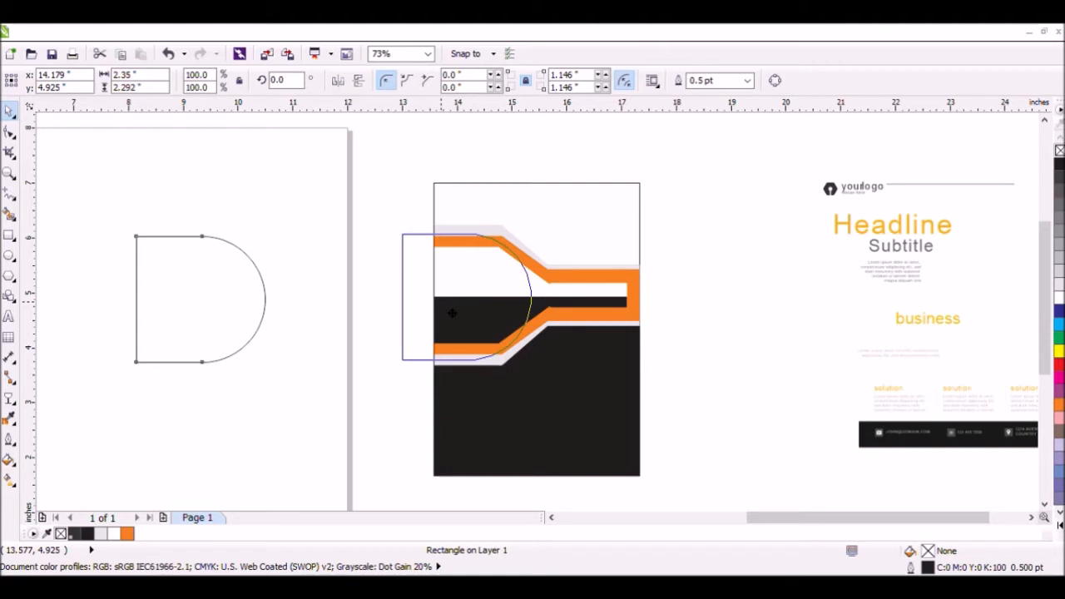
drag(452, 313, 452, 313)
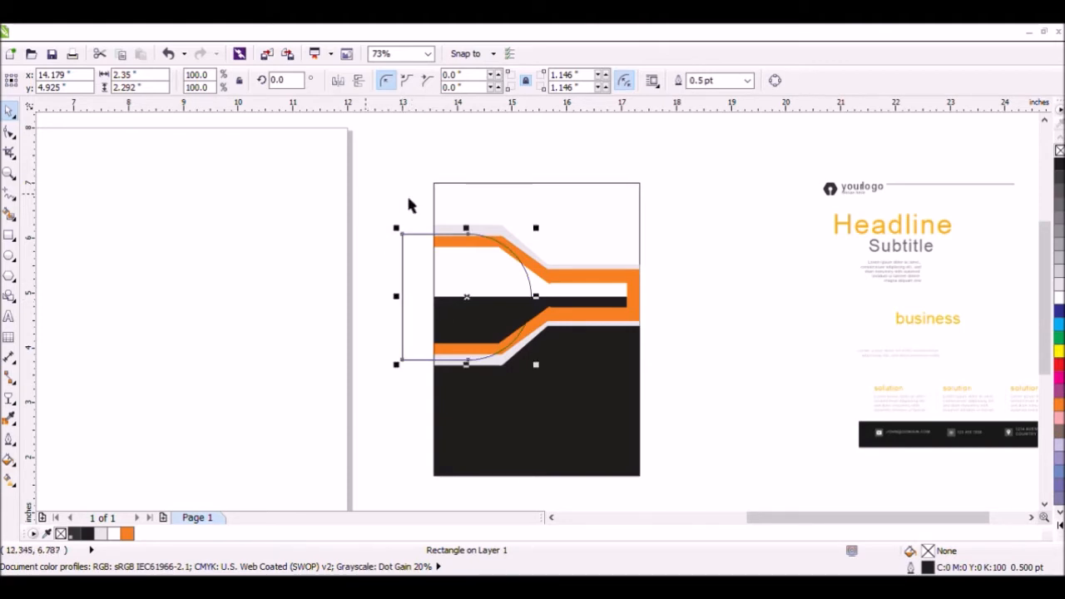
click(1059, 337)
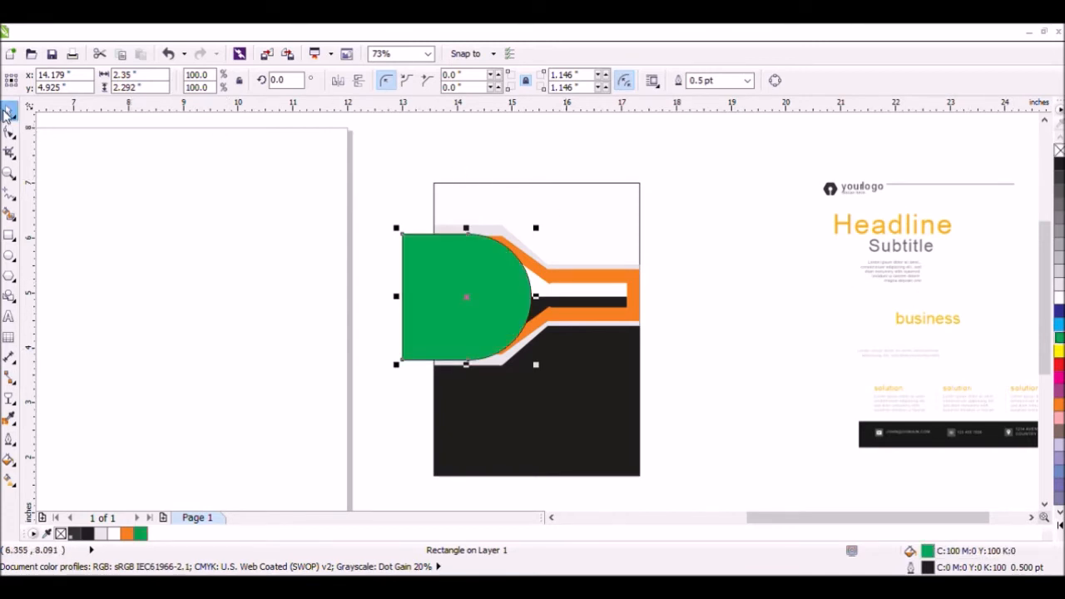
- Resize the green D shape to about 1.78 by 1.76 inches so it fits inside the orange band from the flyer's left edge
click(436, 220)
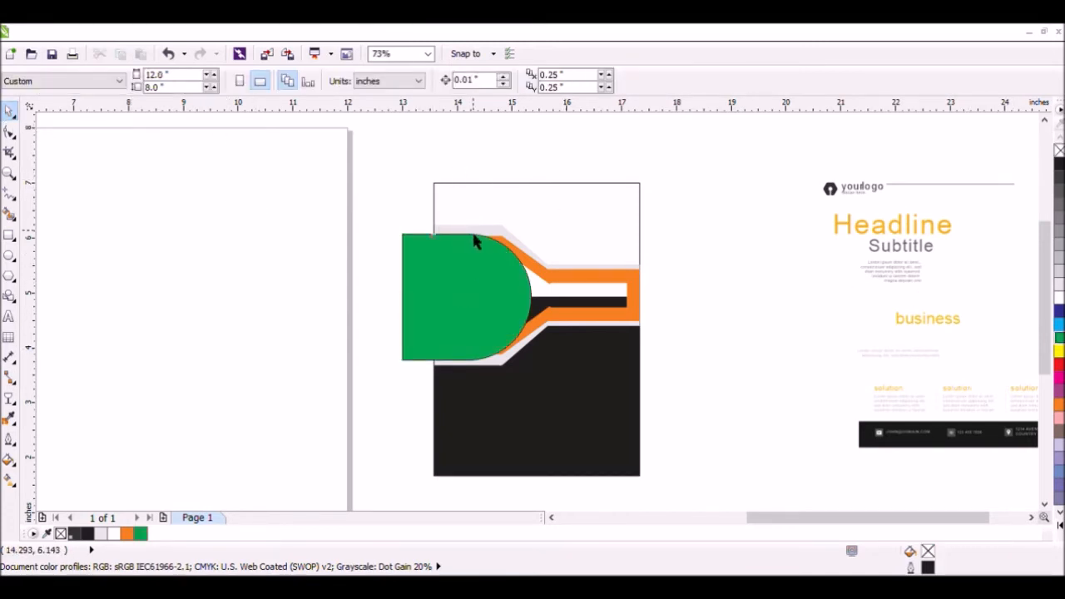
click(477, 242)
ctrl+click(462, 283)
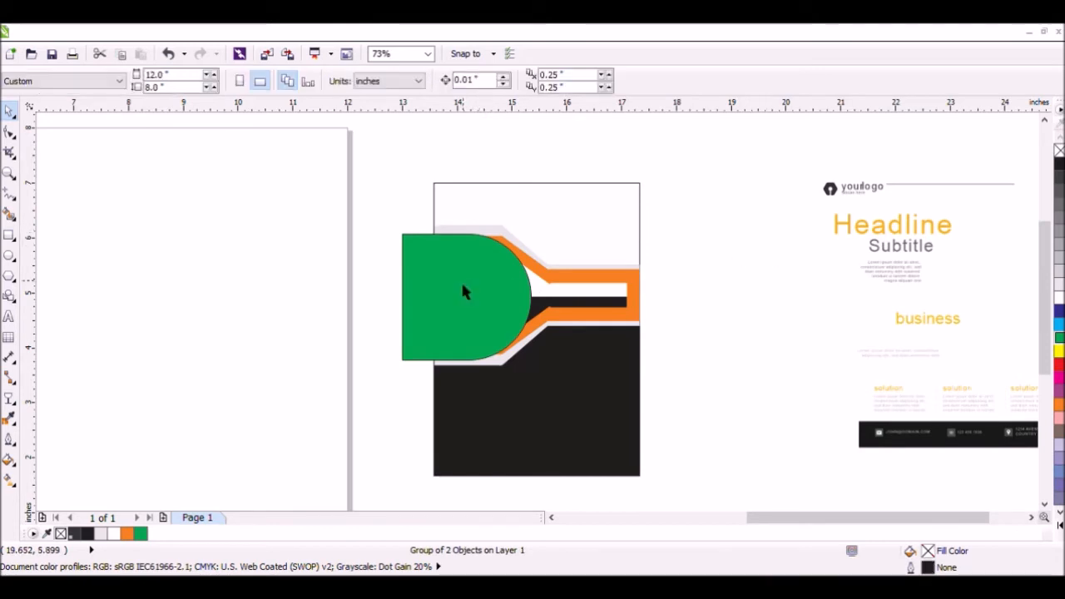
click(9, 173)
drag(344, 203, 412, 273)
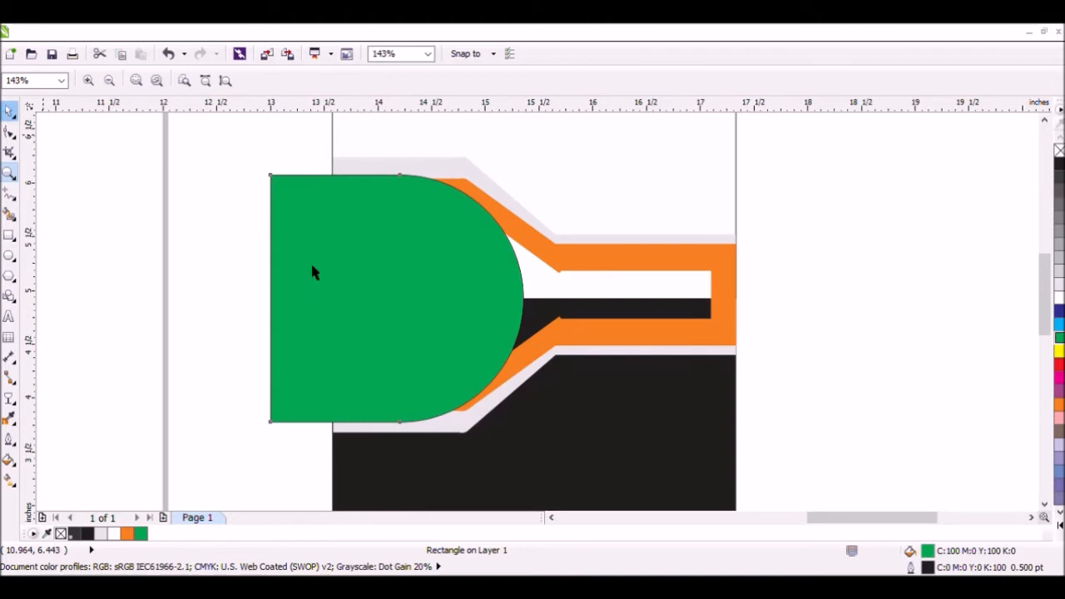
key(space)
drag(398, 425, 408, 399)
drag(407, 183, 407, 209)
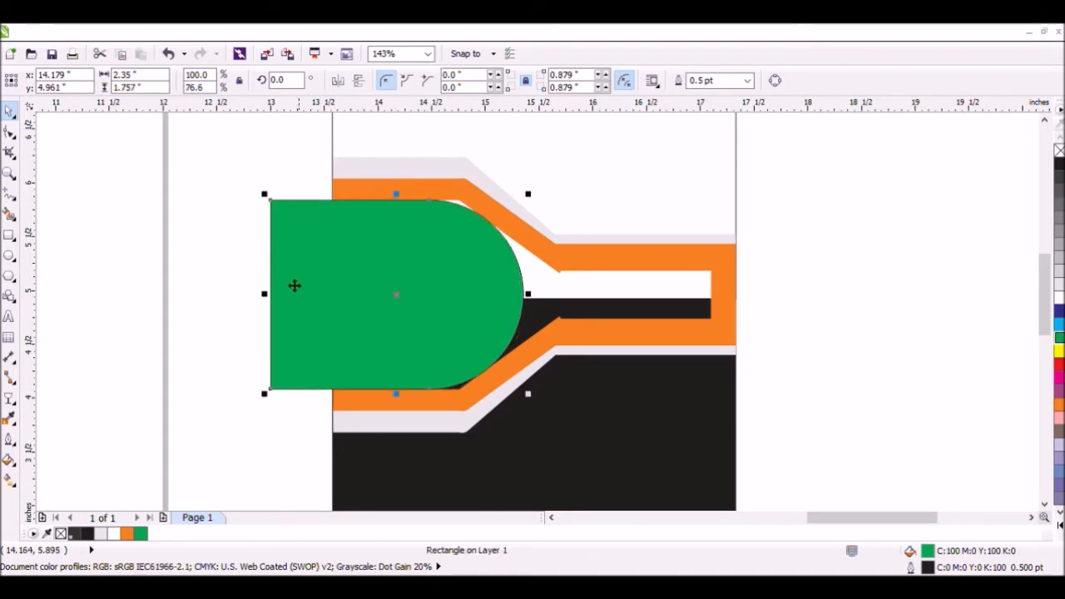
drag(282, 305, 331, 308)
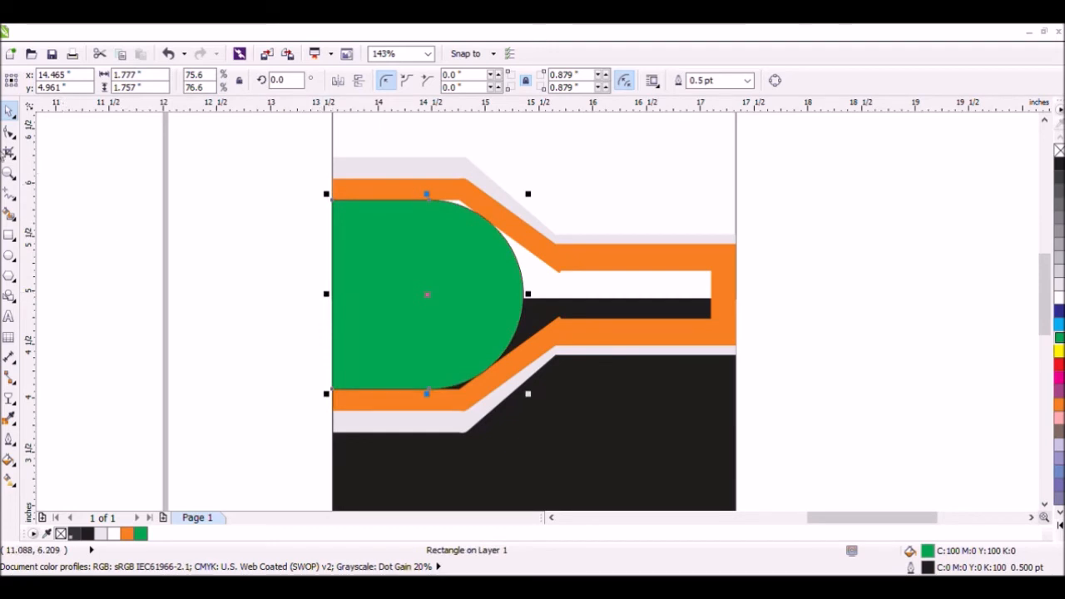
- Remove the outline from the green D shape on the flyer
key(Escape)
click(495, 300)
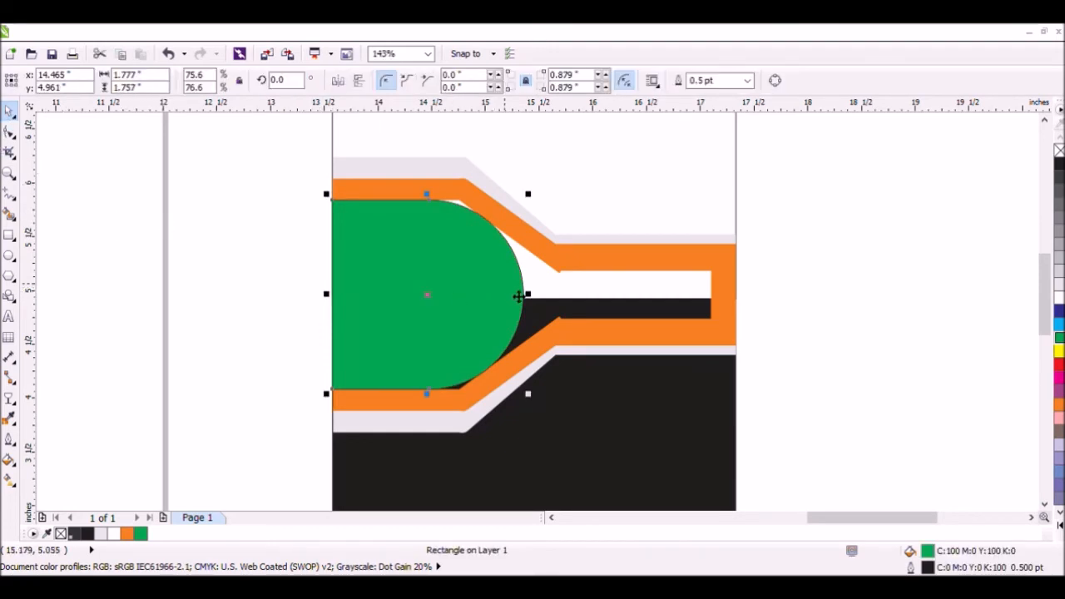
mouse_move(529, 295)
mouse_down()
mouse_move(543, 307)
mouse_move(535, 300)
mouse_up()
click(200, 221)
scroll(715, 356, down, 1)
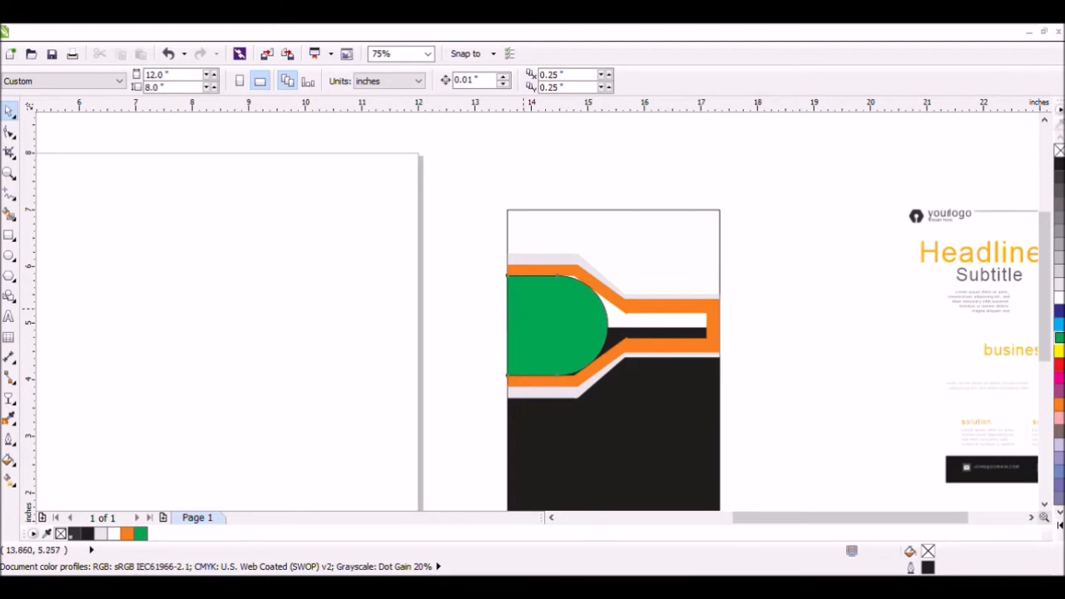
click(524, 309)
right_click(1059, 151)
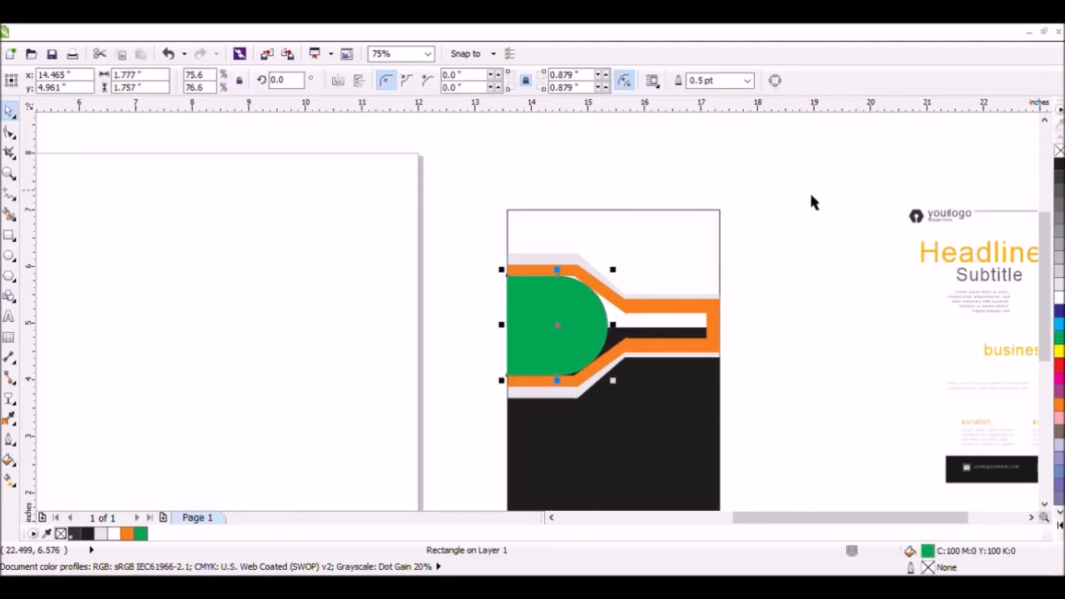
click(813, 203)
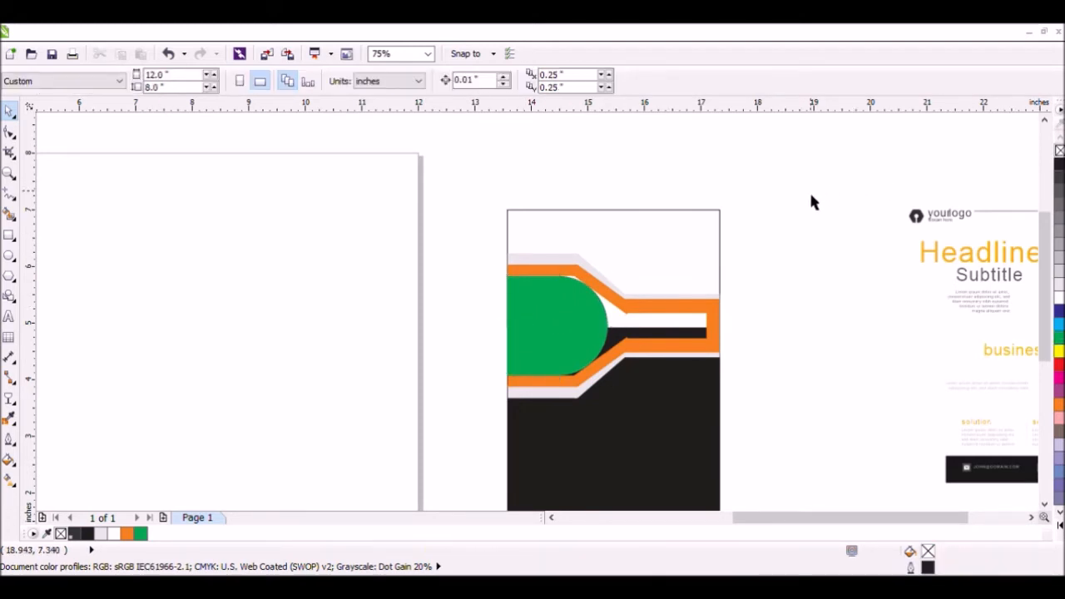
- Place a copy of the prepared logo and its horizontal line in the white area across the flyer's top
click(1045, 505)
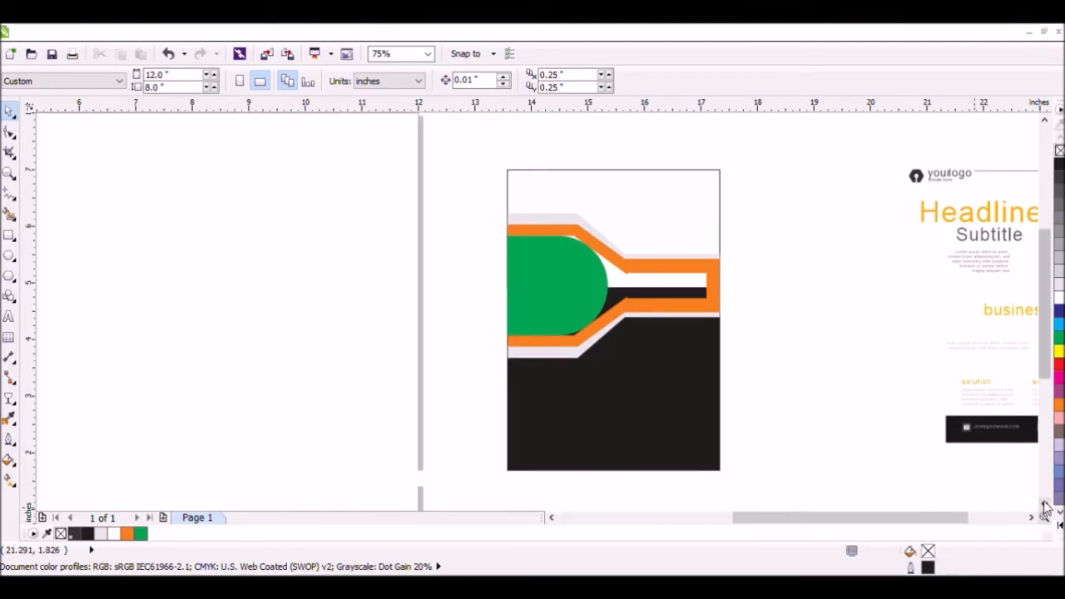
click(1030, 518)
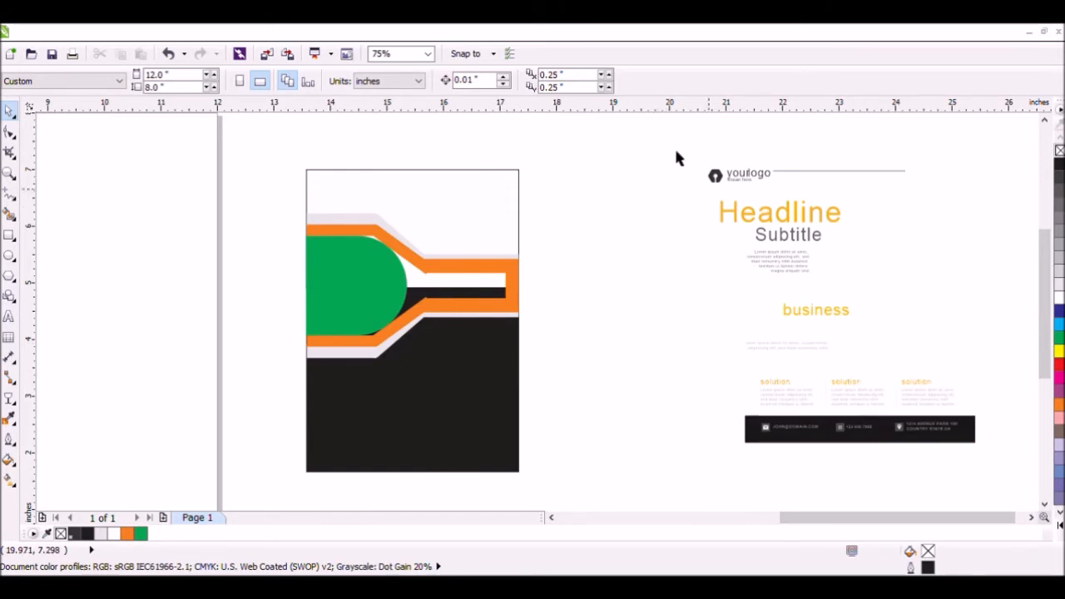
drag(674, 146, 936, 200)
drag(820, 185, 424, 193)
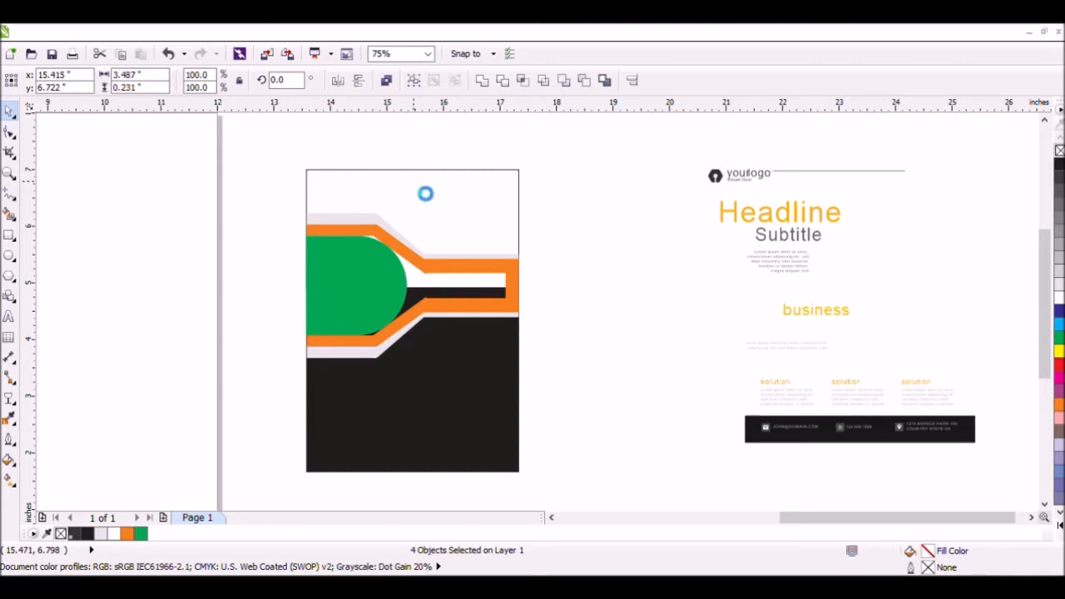
click(639, 206)
- Place a copy of the headline, subtitle and paragraph above the flyer's narrow band section, scaled down to about 1.514 by 0.897 inches
drag(858, 196, 703, 289)
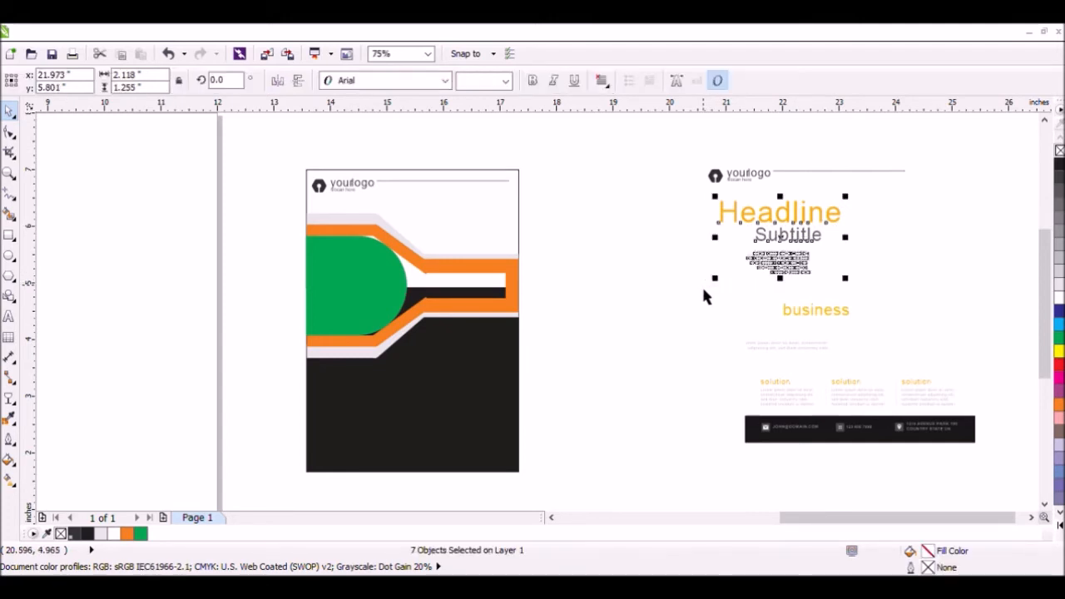
drag(869, 192, 684, 284)
drag(771, 252, 472, 236)
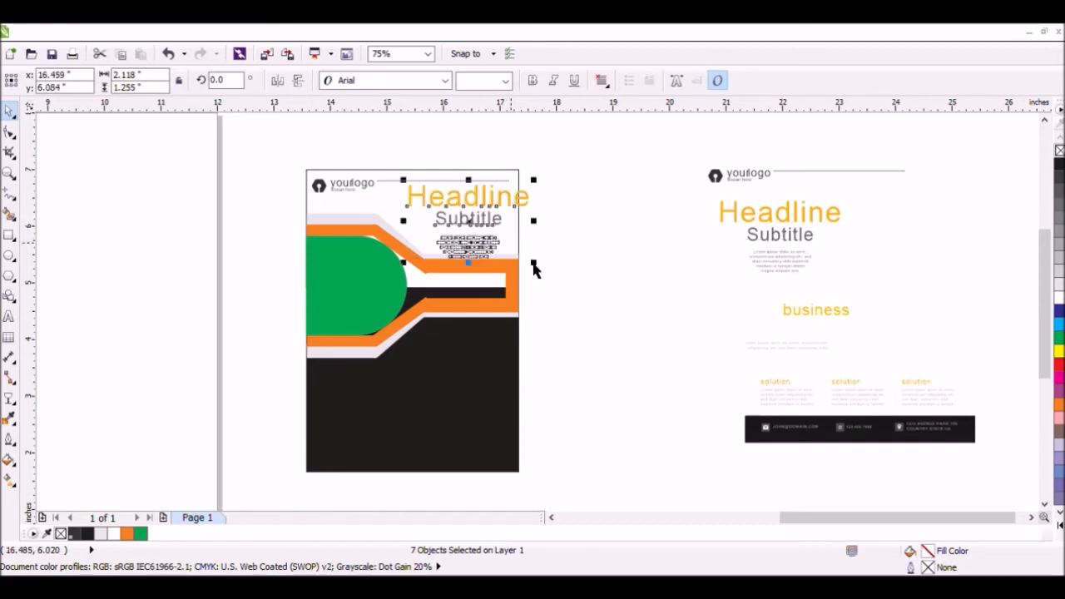
drag(543, 279, 474, 237)
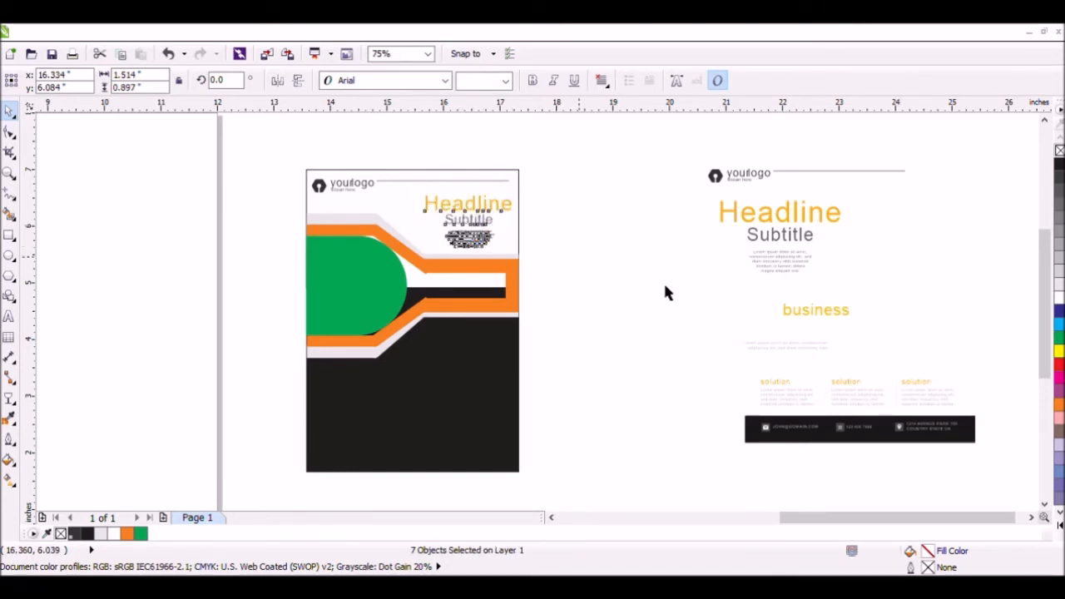
click(796, 399)
- Place a copy of the prepared contact bar at the bottom of the flyer and scale it to about 3.474 by 0.406 inches
drag(987, 411, 715, 457)
drag(875, 441, 442, 465)
drag(540, 471, 531, 483)
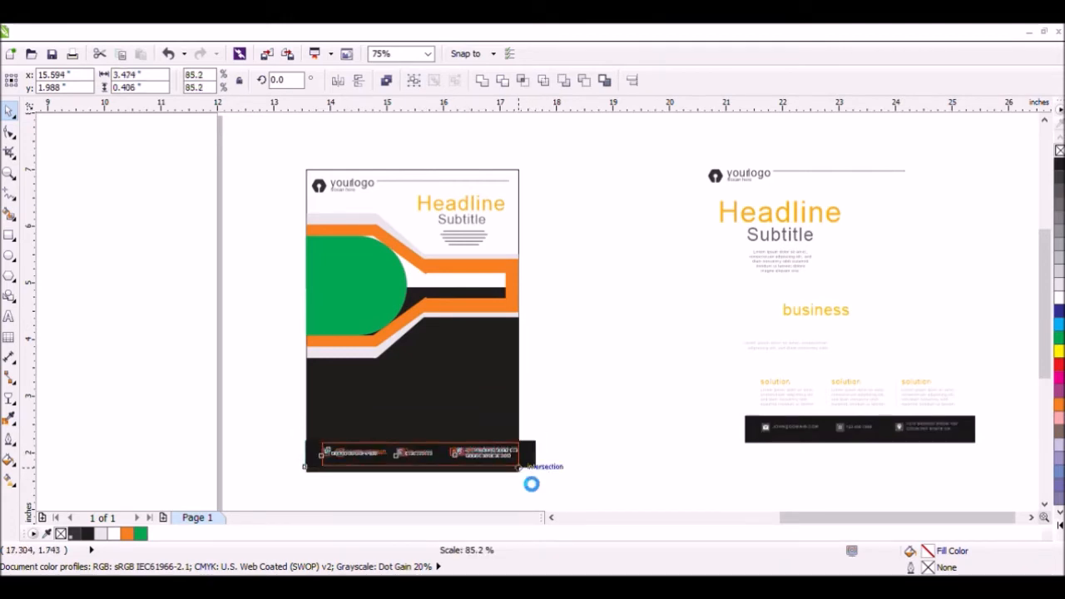
- Resize the flyer's contact bar to about 3.625 by 0.488 inches so it nearly spans the black area's bottom
click(10, 174)
drag(274, 417, 578, 436)
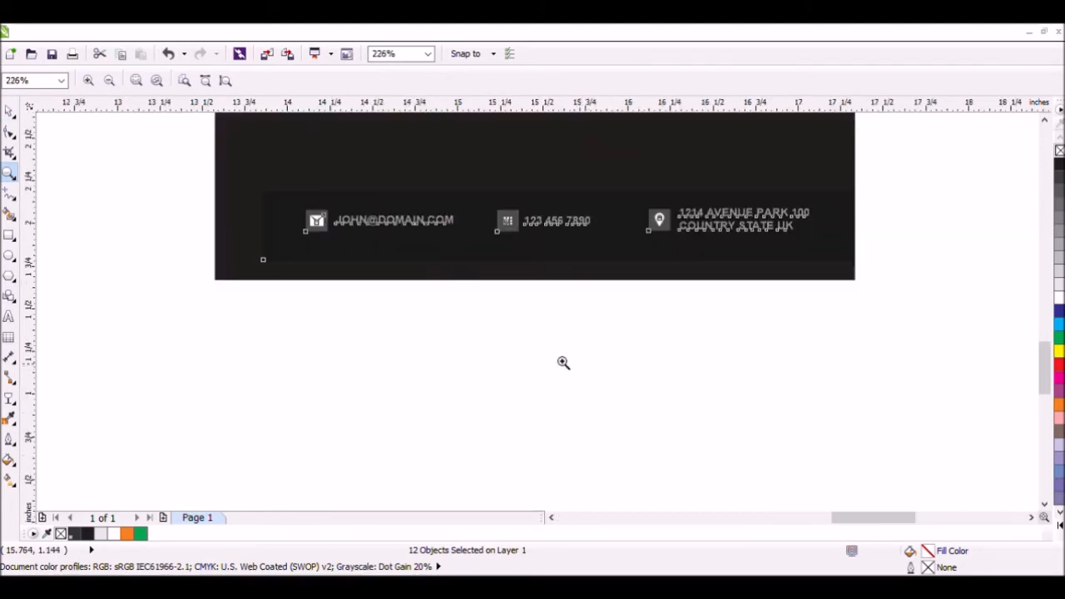
click(10, 112)
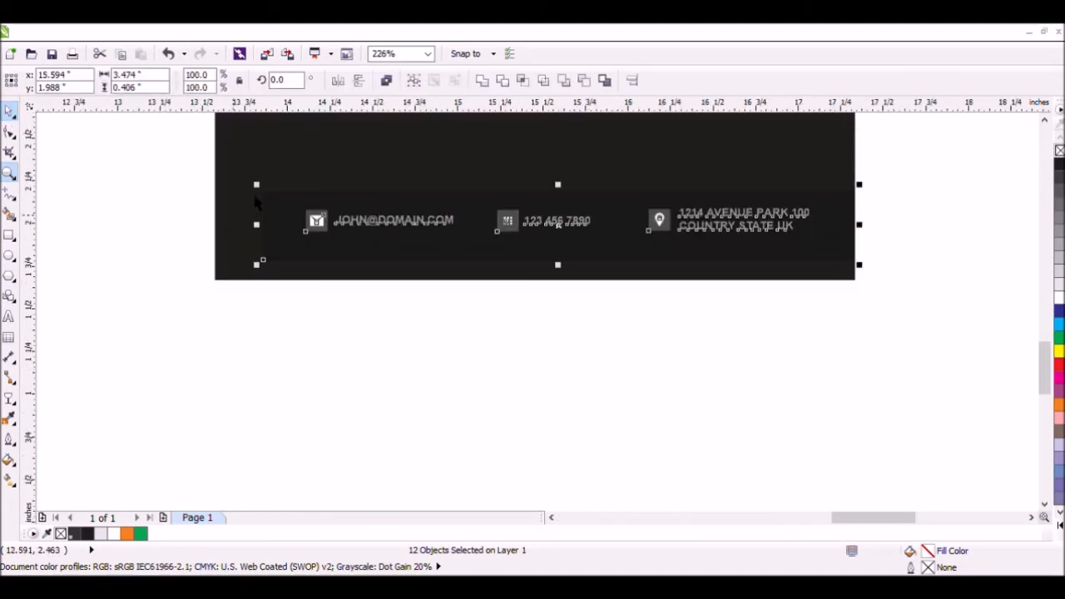
drag(256, 184, 223, 180)
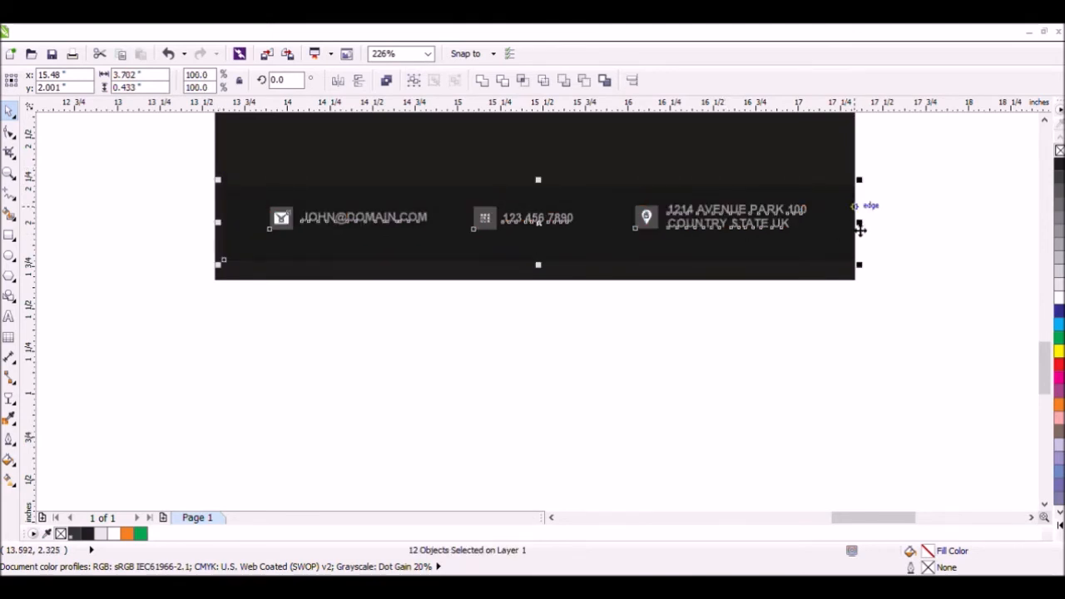
drag(872, 236, 861, 233)
drag(544, 277, 546, 287)
click(734, 308)
- Fill the contact bar's background with yellow
click(821, 205)
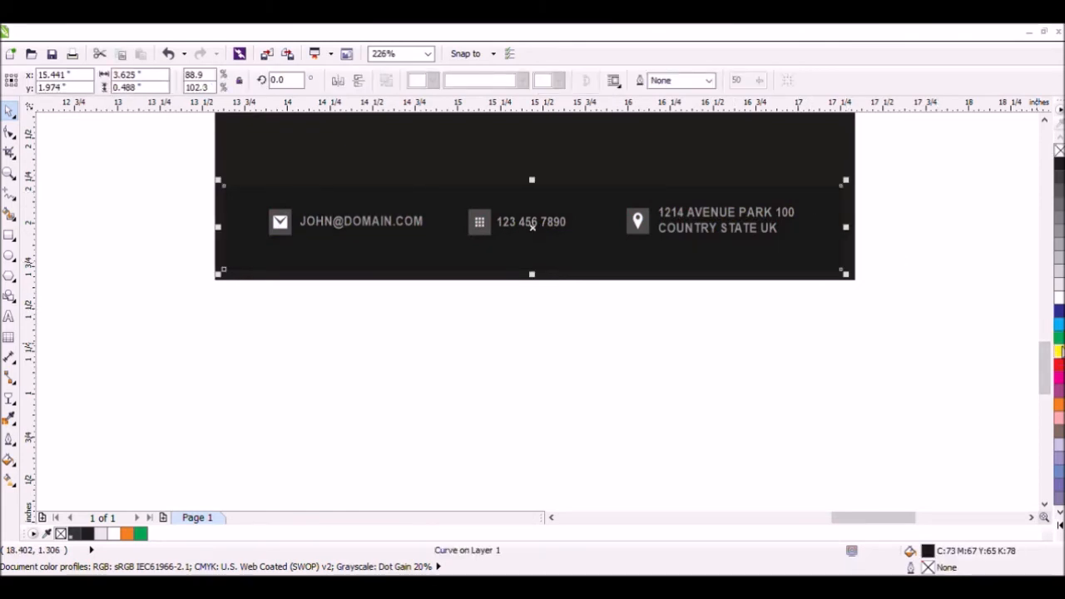
click(1060, 350)
click(963, 336)
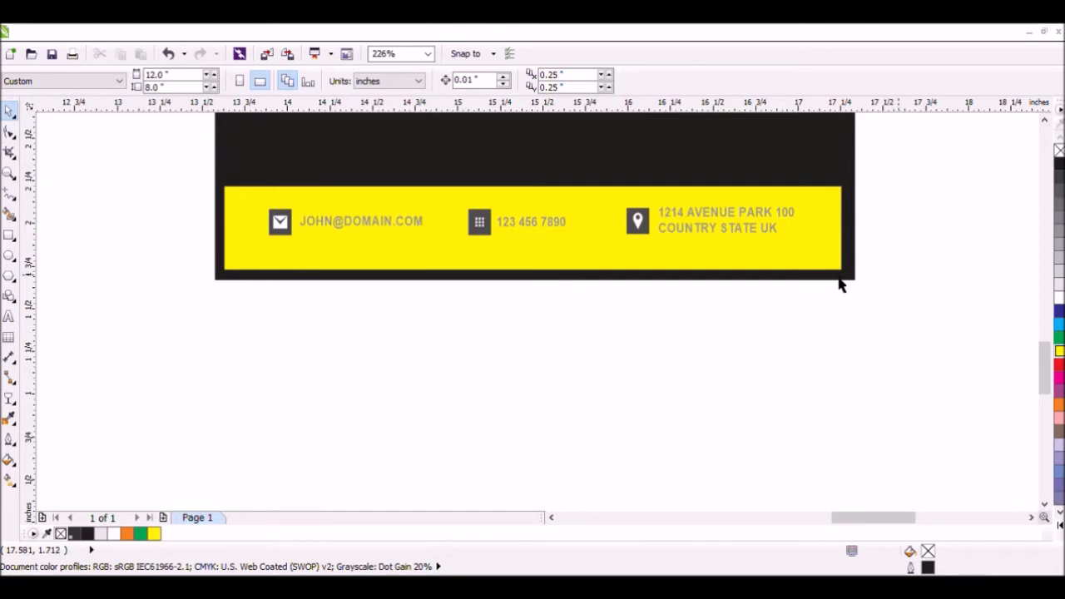
- Centre the contact bar's background horizontally on the flyer's black background shape
click(835, 266)
click(886, 253)
click(826, 236)
drag(860, 241, 858, 242)
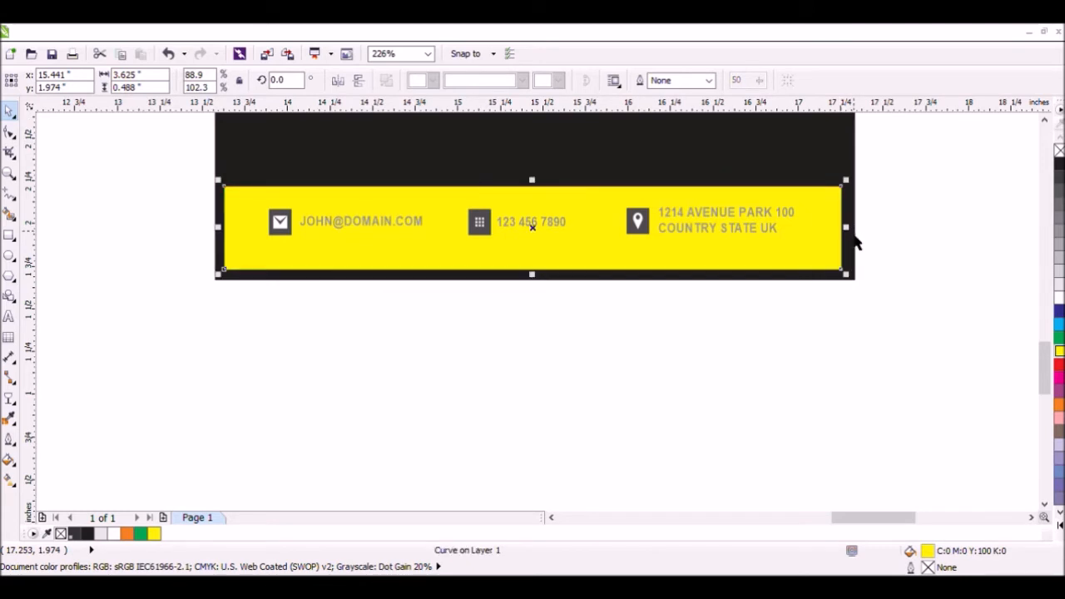
shift+click(812, 173)
key(e)
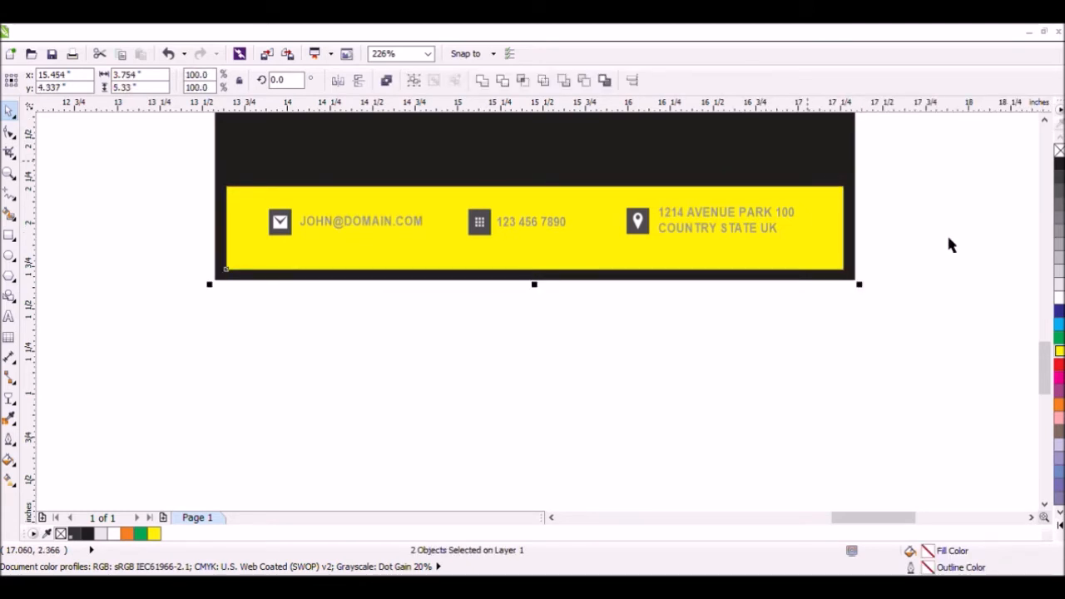
click(947, 233)
- Fill the e-mail, phone and two address text lines in the contact bar with white
click(690, 218)
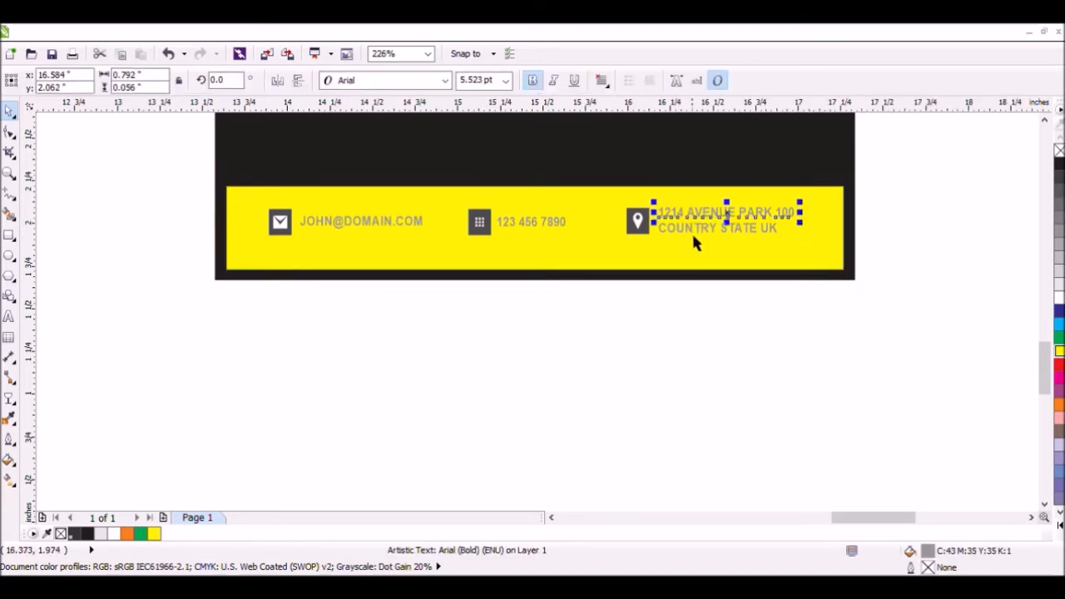
shift+click(693, 232)
shift+click(564, 236)
shift+click(416, 235)
click(1061, 301)
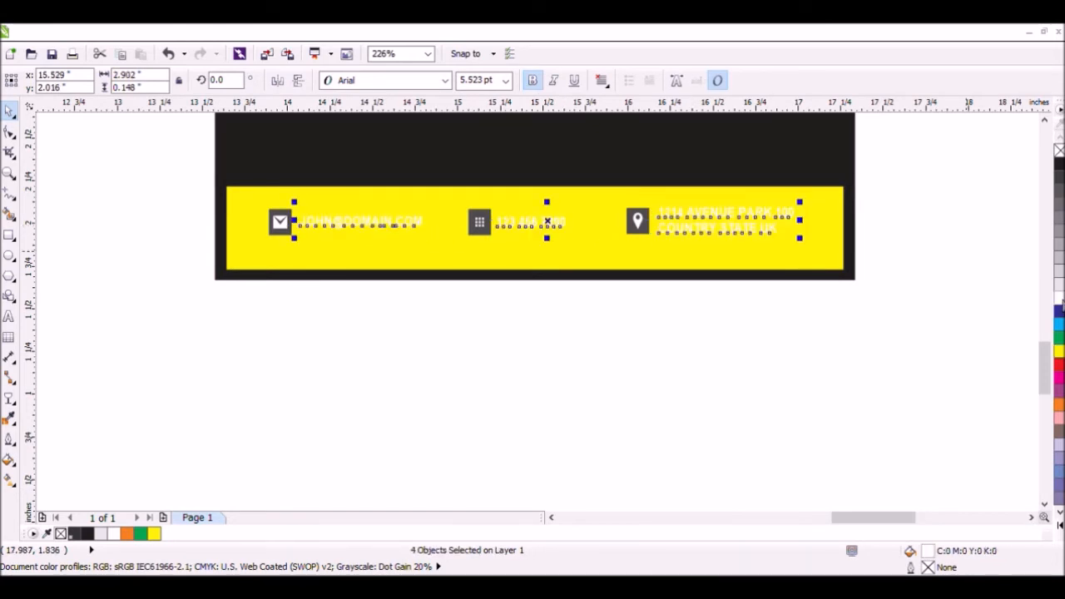
click(849, 256)
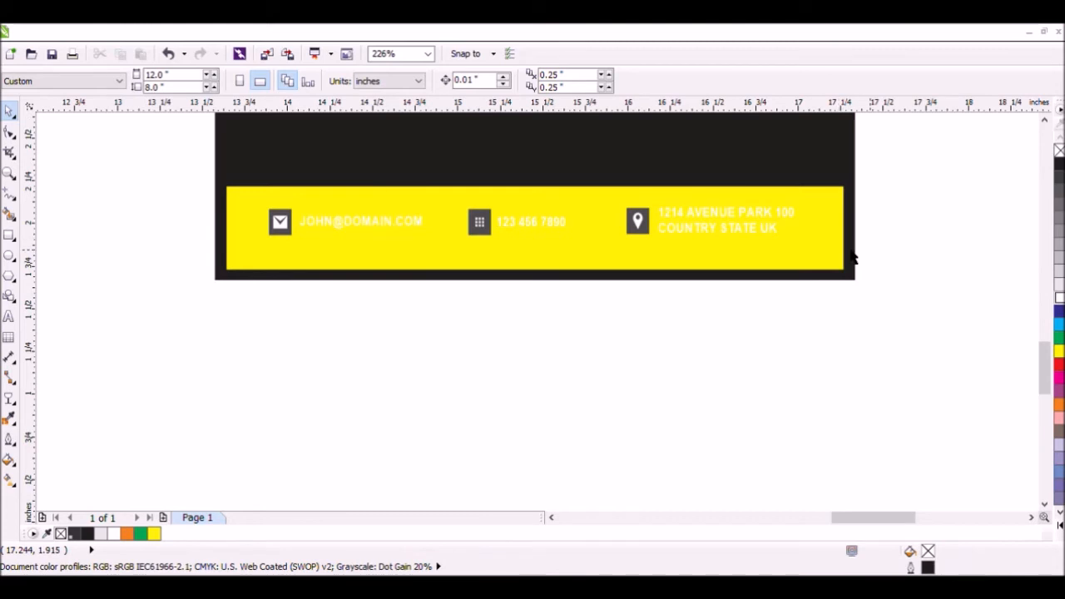
- Try cyan on the contact bar's background, and settle on a muted blue fill of C:60 M:40 Y:0 K:0
click(843, 256)
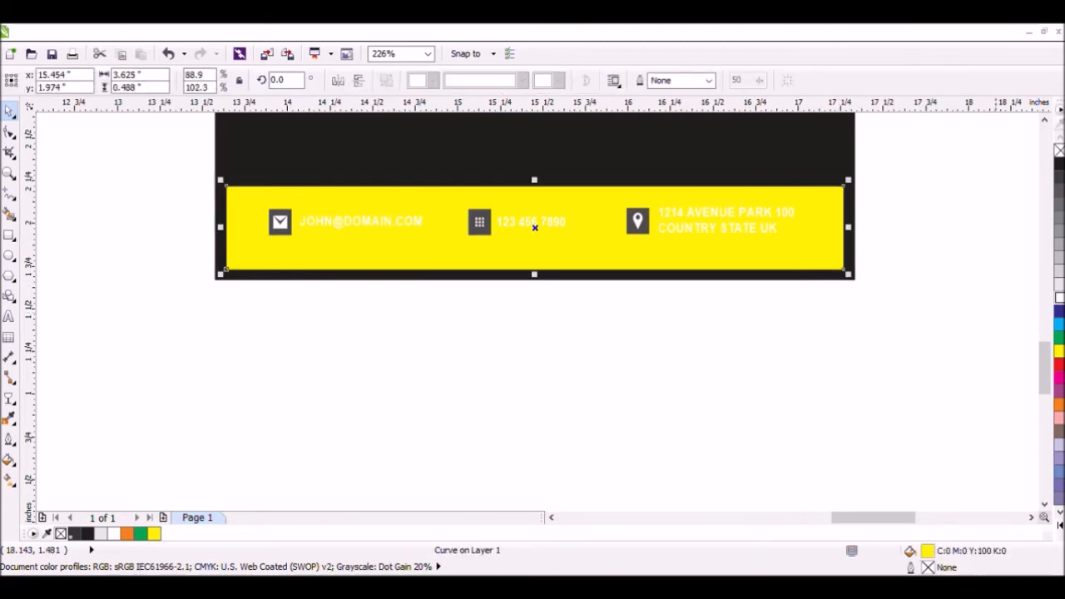
click(1060, 325)
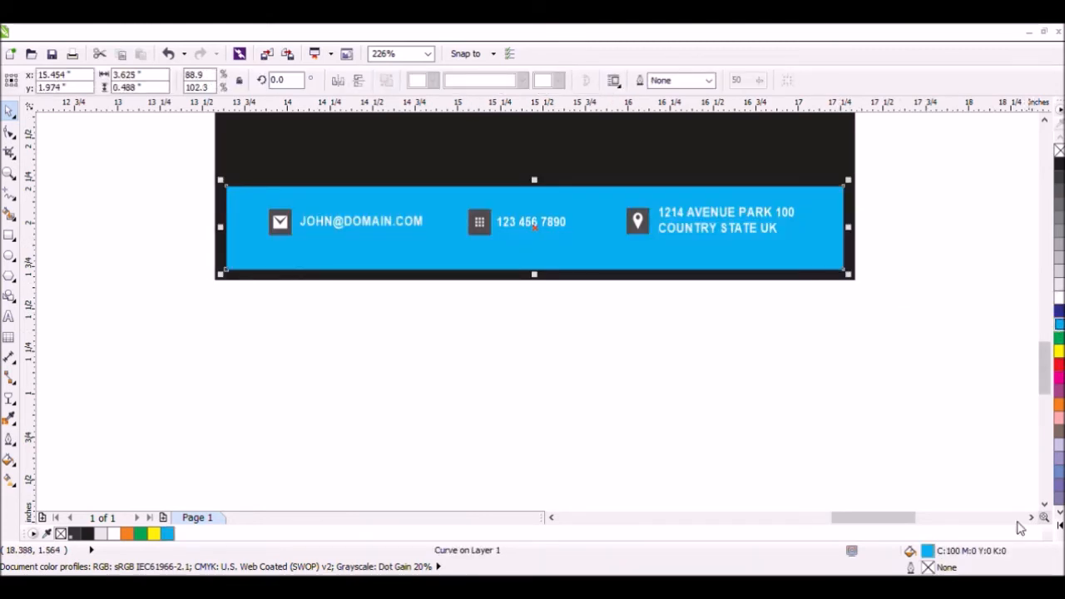
click(1060, 472)
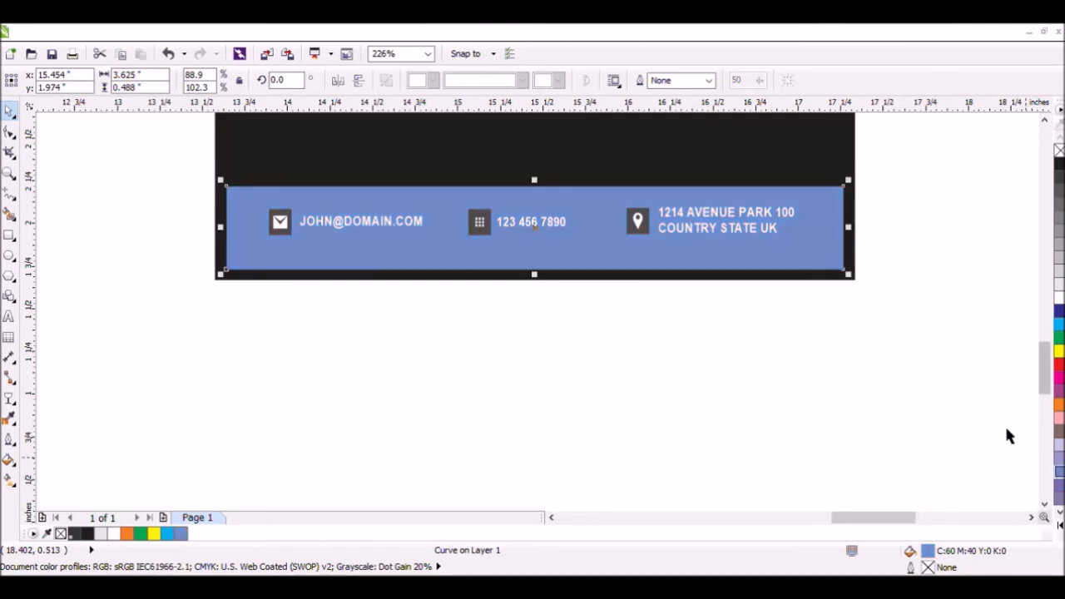
click(1015, 275)
- Move the prepared "business" text onto the flyer's black area, just below the narrow part of the bands
click(10, 172)
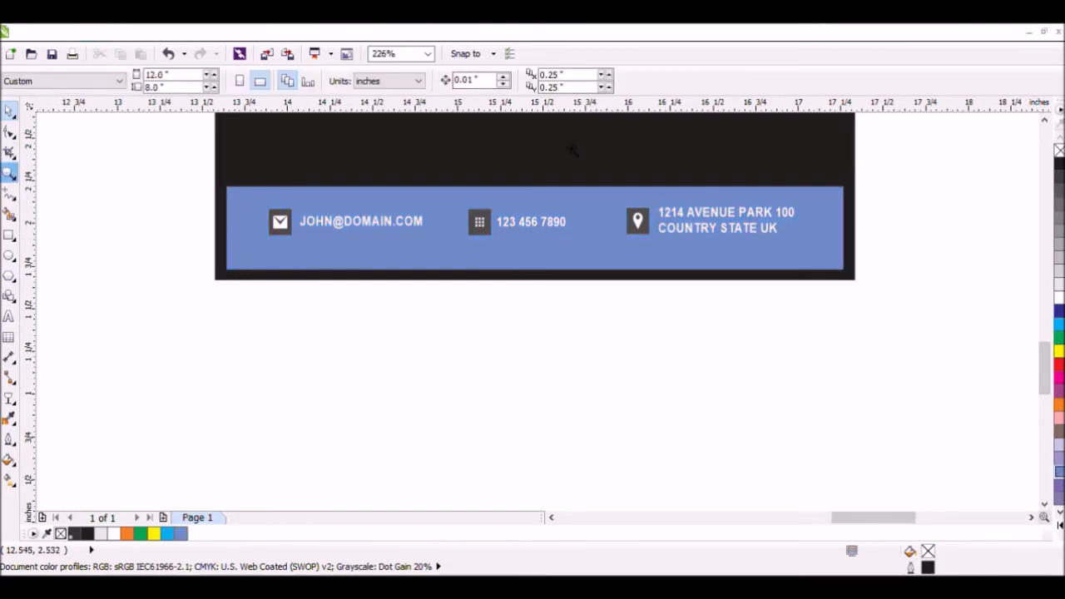
right_click(706, 189)
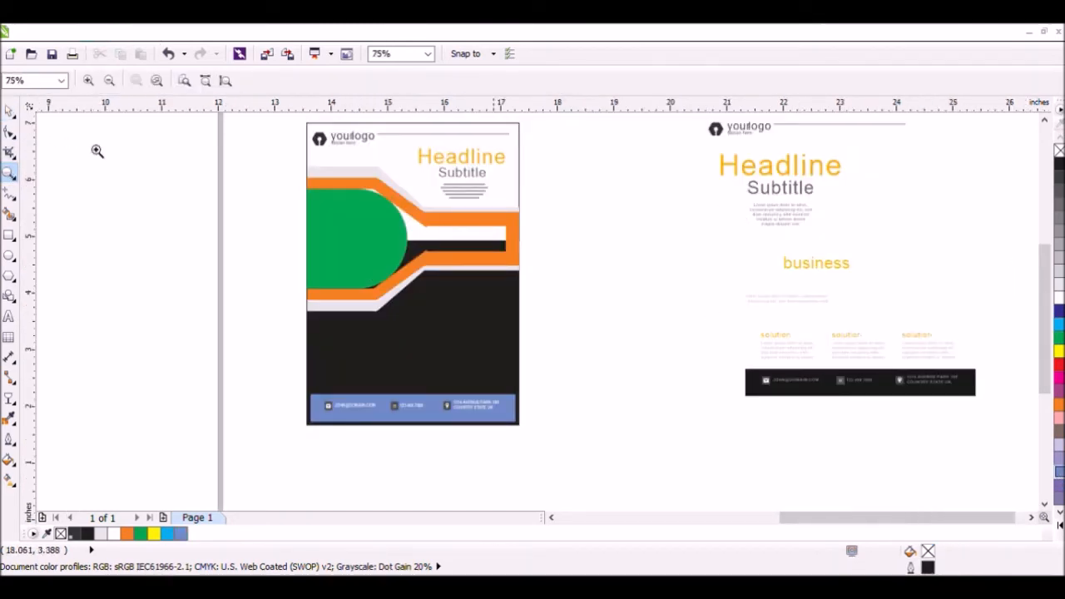
click(9, 110)
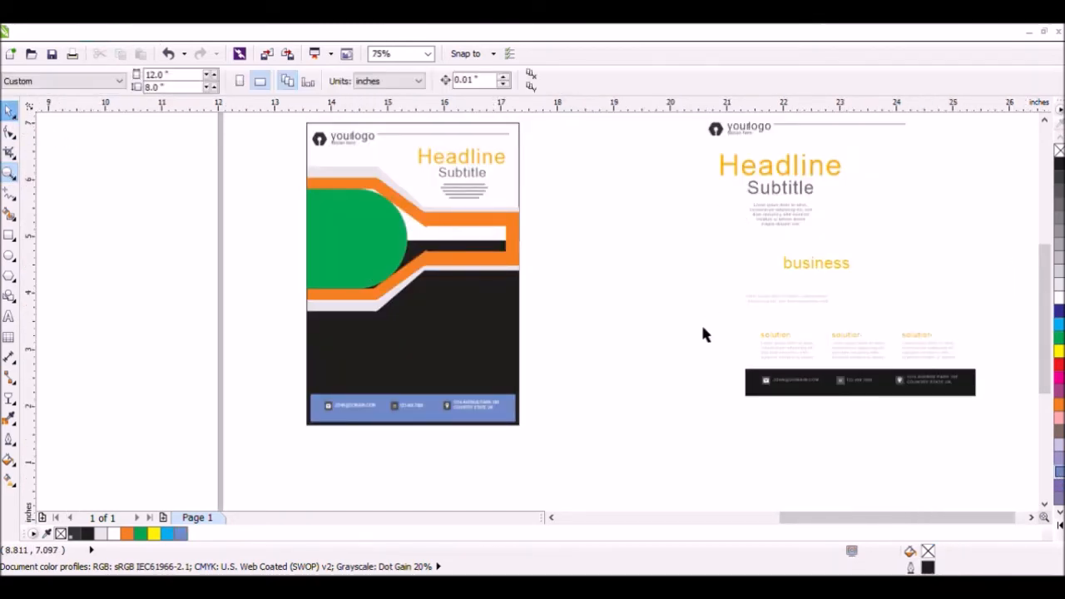
click(844, 271)
drag(833, 279, 483, 300)
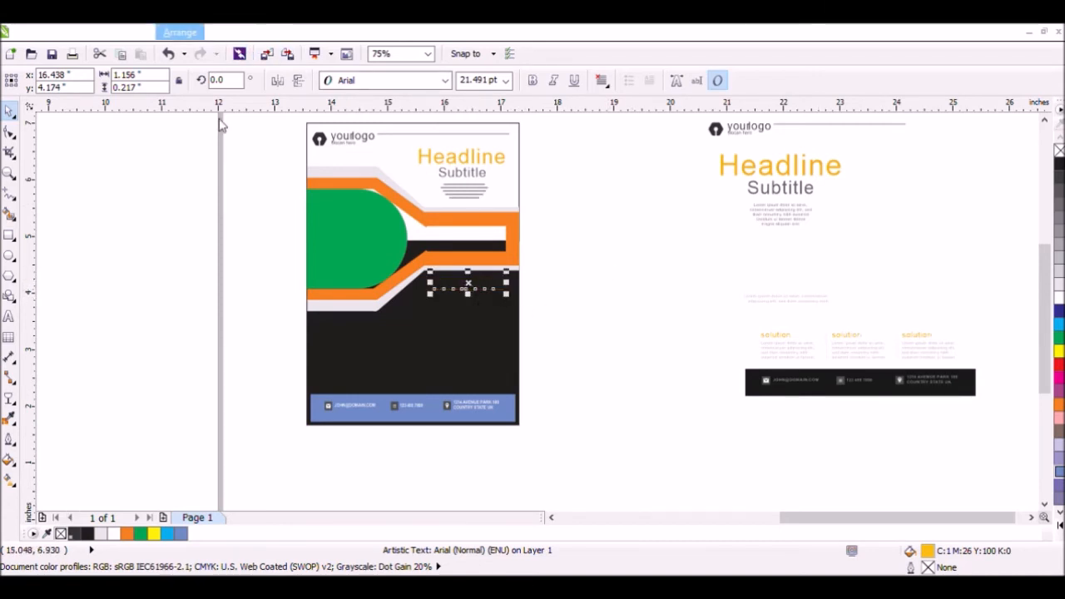
click(599, 256)
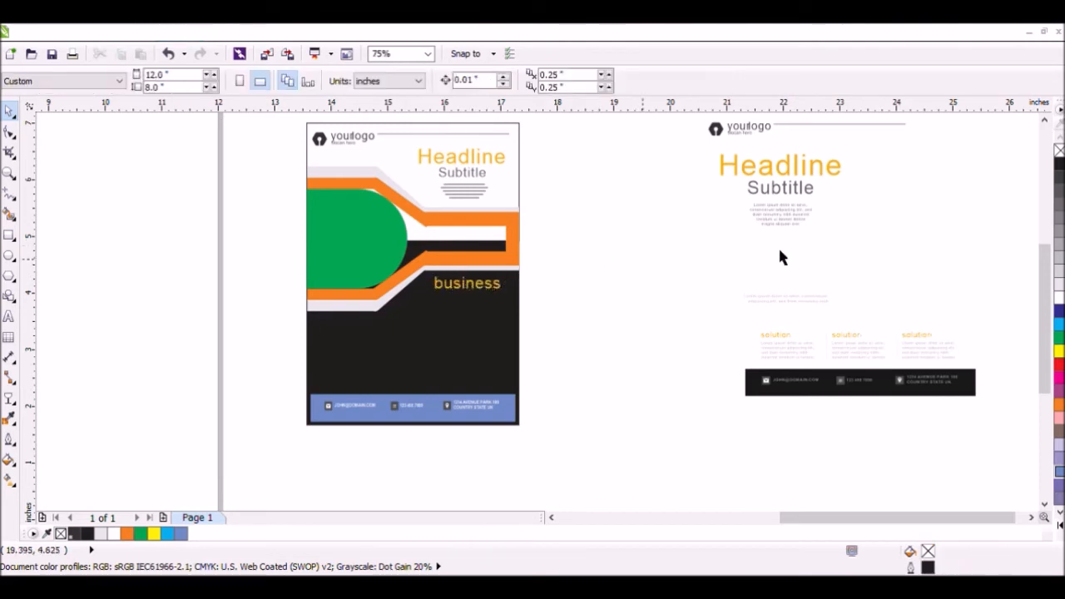
drag(817, 208, 745, 244)
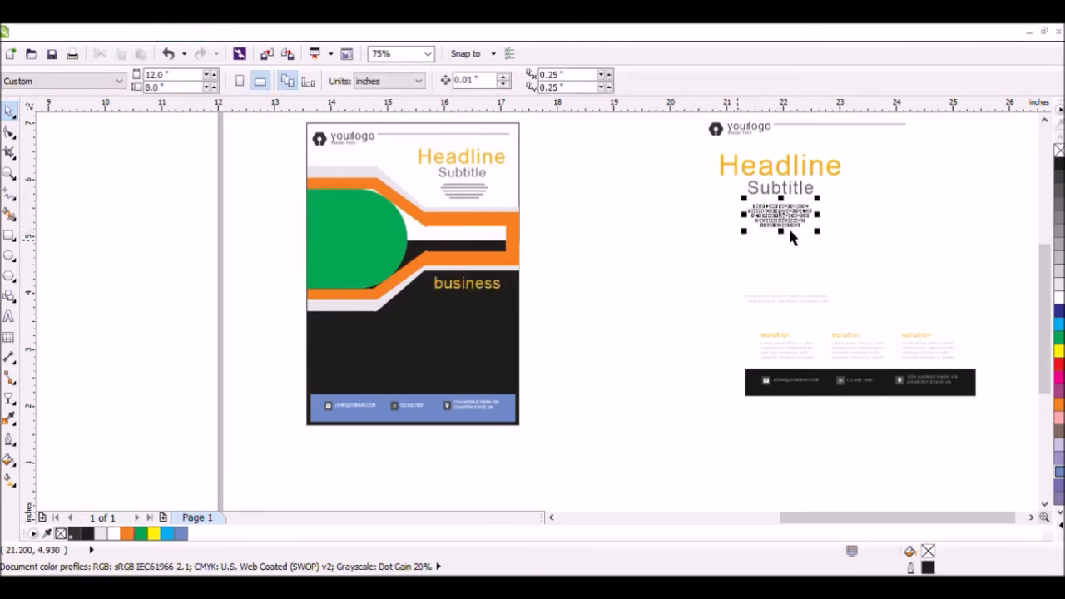
click(860, 300)
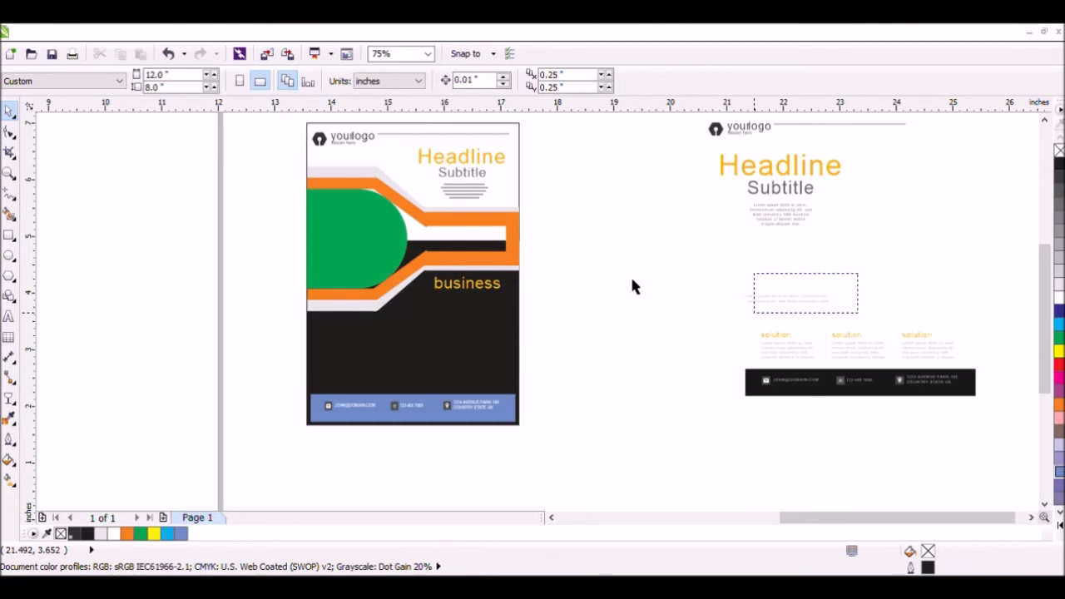
- Draw a rectangle about 2.111 by 0.375 inches below the "business" text and fill it with 10% black
key(F6)
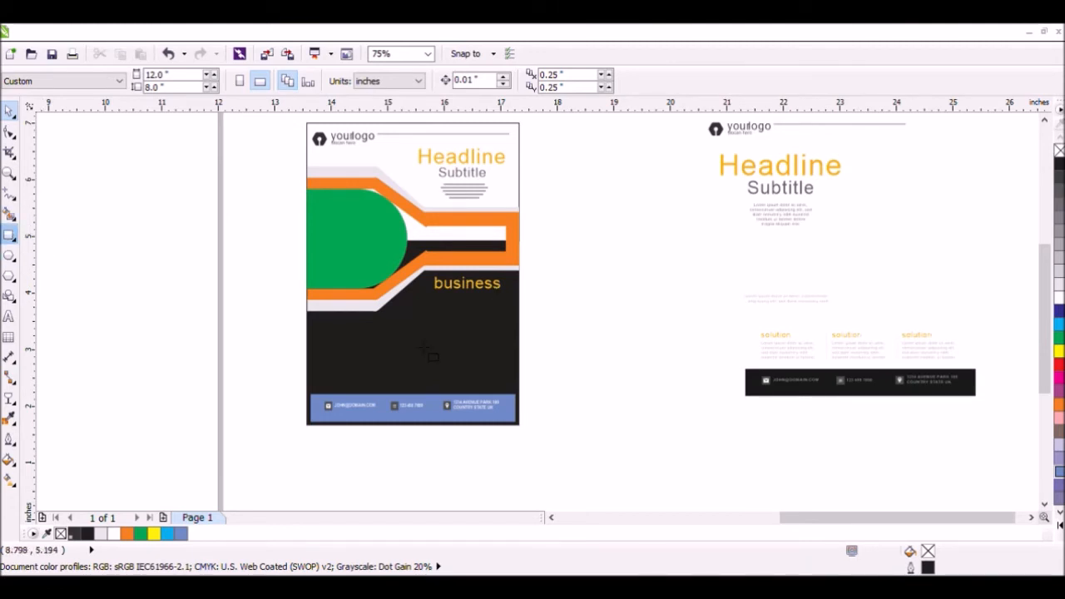
drag(395, 303, 515, 325)
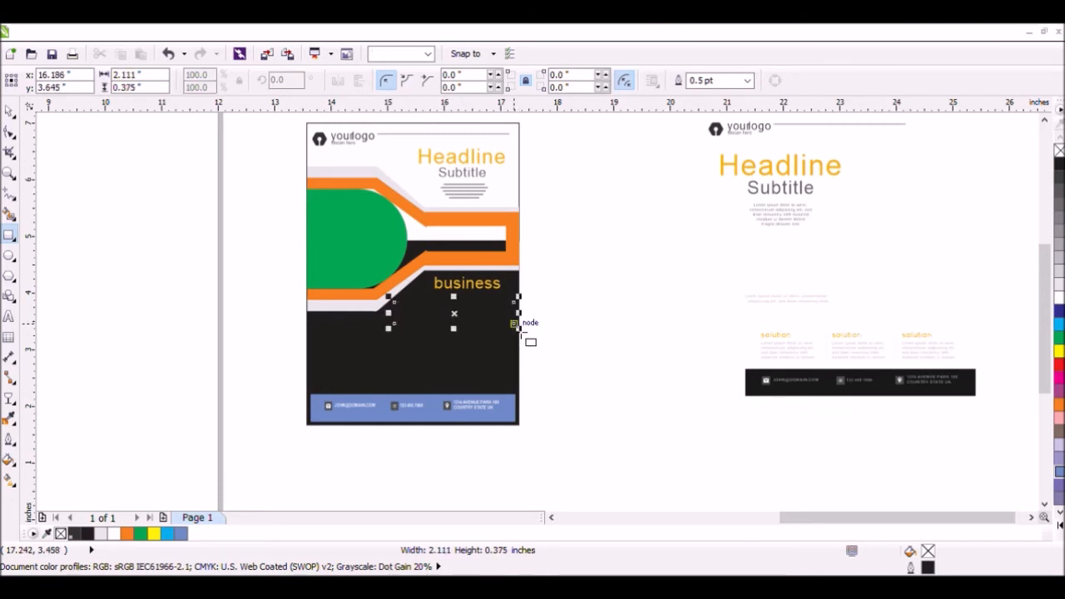
click(1059, 281)
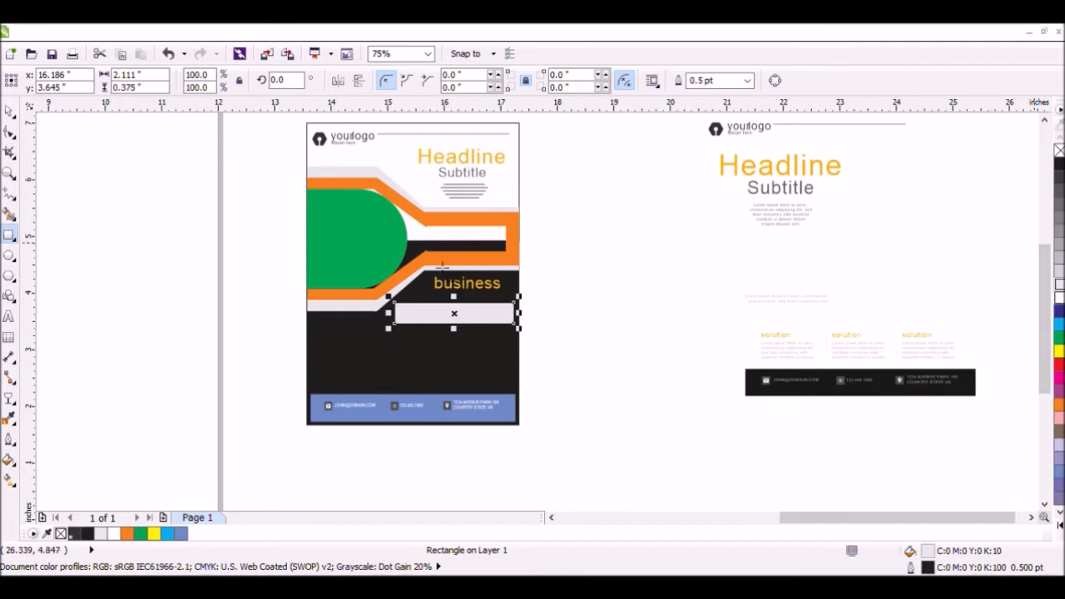
- Apply a uniform transparency to the light grey rectangle below "business" and raise its amount above 50
click(10, 402)
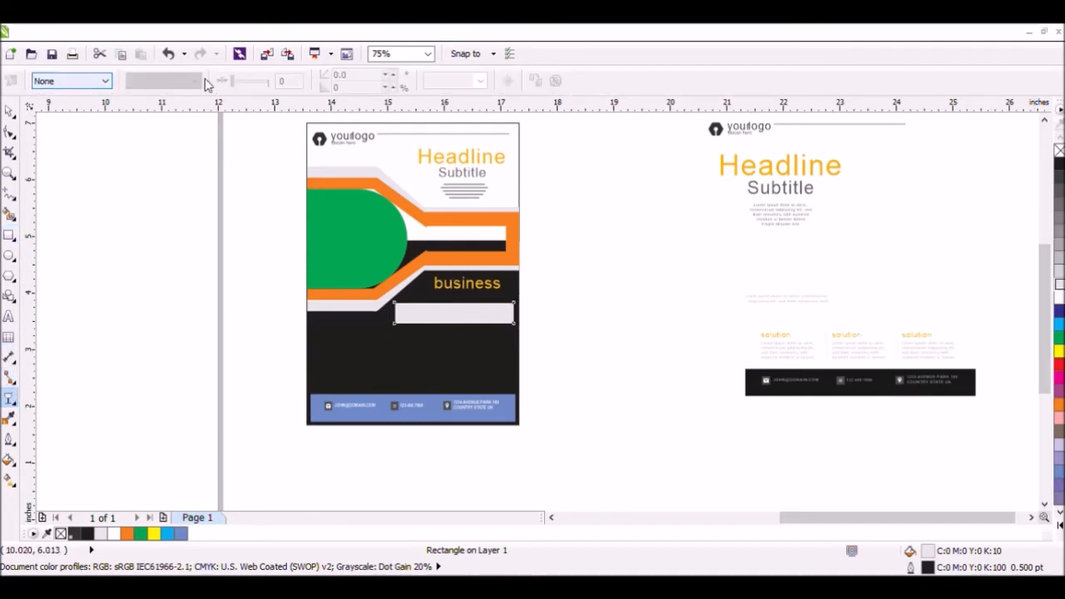
click(91, 79)
click(87, 115)
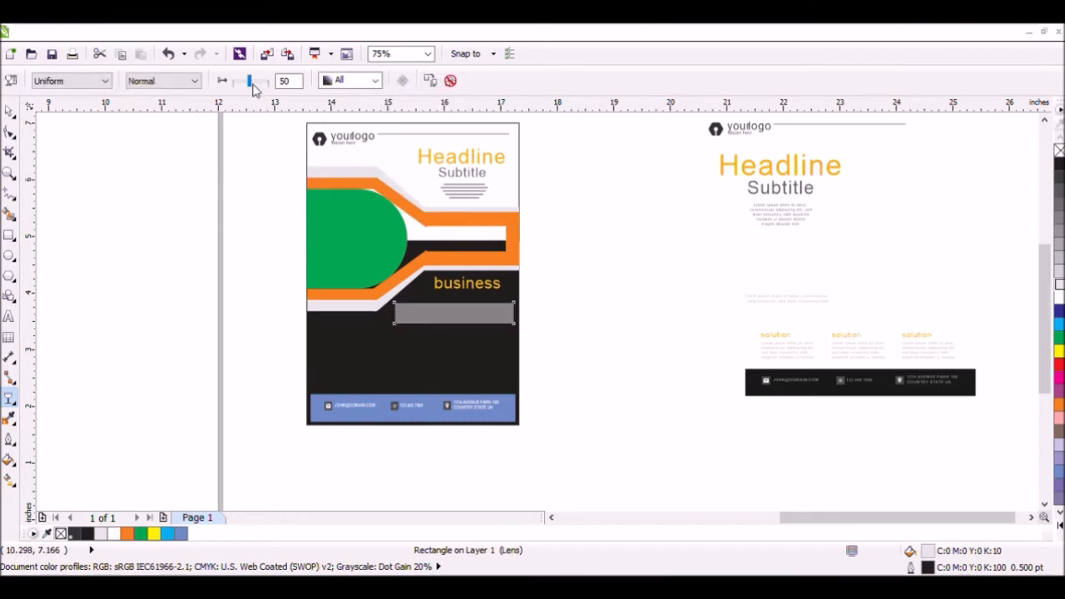
drag(251, 86, 260, 84)
click(10, 111)
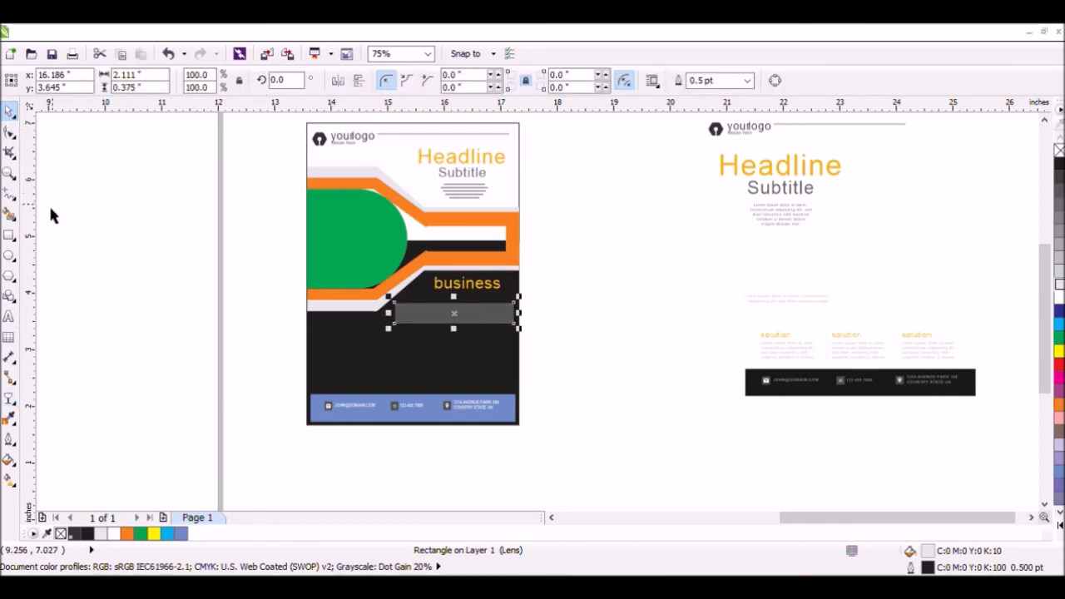
- Round all four corners of the transparent rectangle to a radius of about 0.083 inches
click(10, 132)
drag(396, 306, 403, 306)
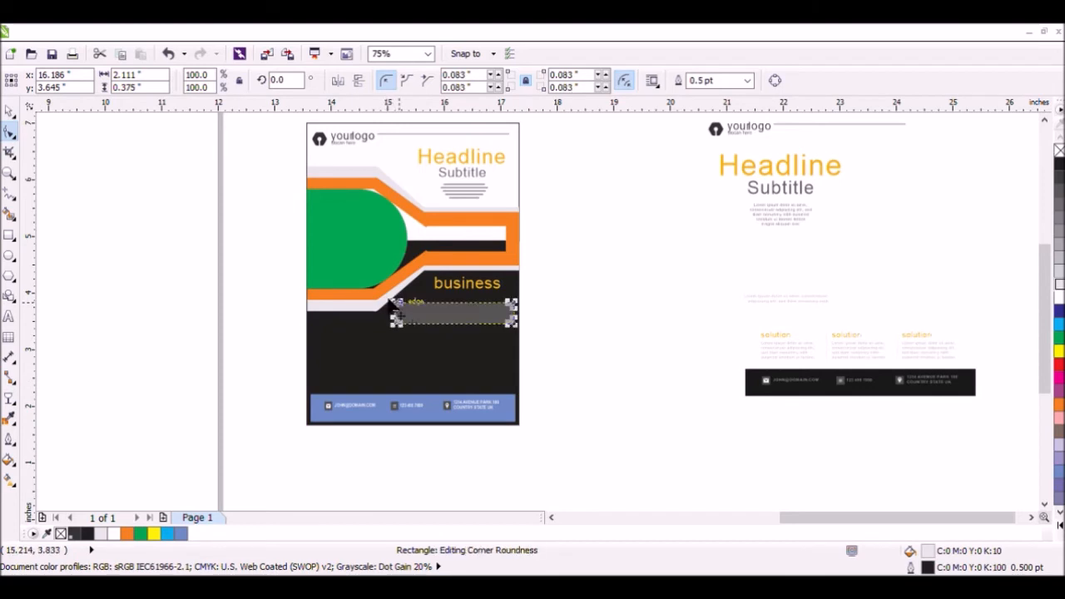
click(583, 294)
drag(799, 314, 751, 327)
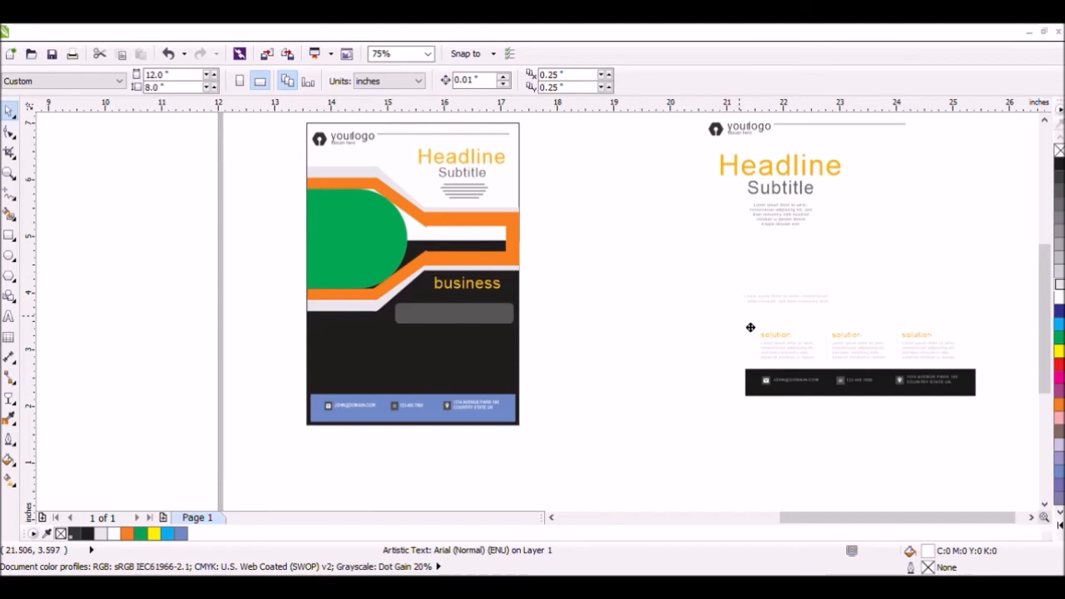
drag(702, 282, 859, 296)
key(ctrl+z)
click(707, 310)
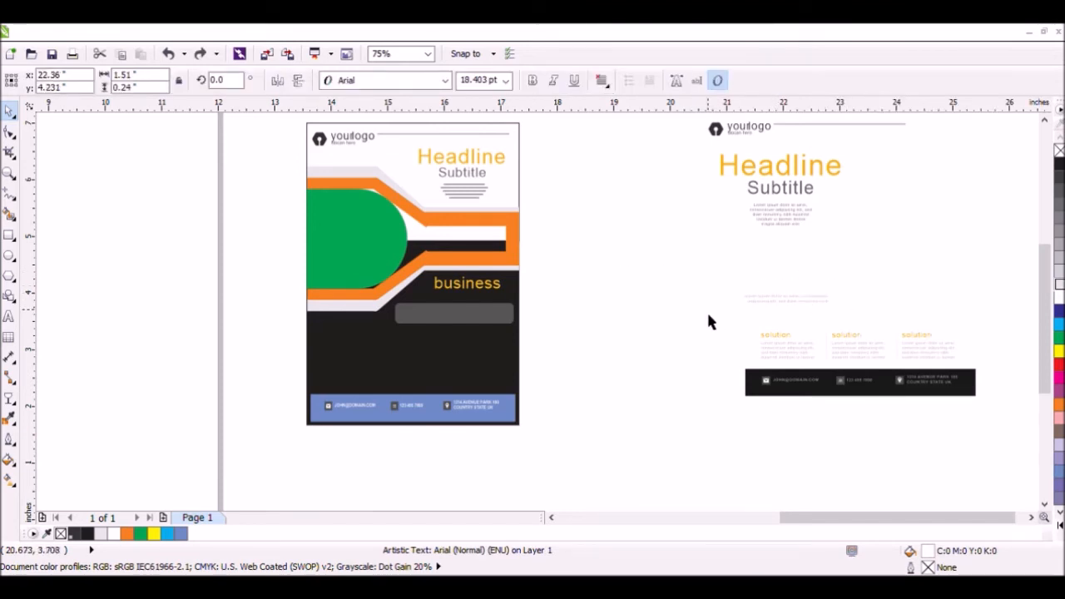
- Move the prepared two-line "Lorem ipsum" text onto the rounded rectangle and stretch it to about 1.919 by 0.258 inches
drag(710, 291, 844, 318)
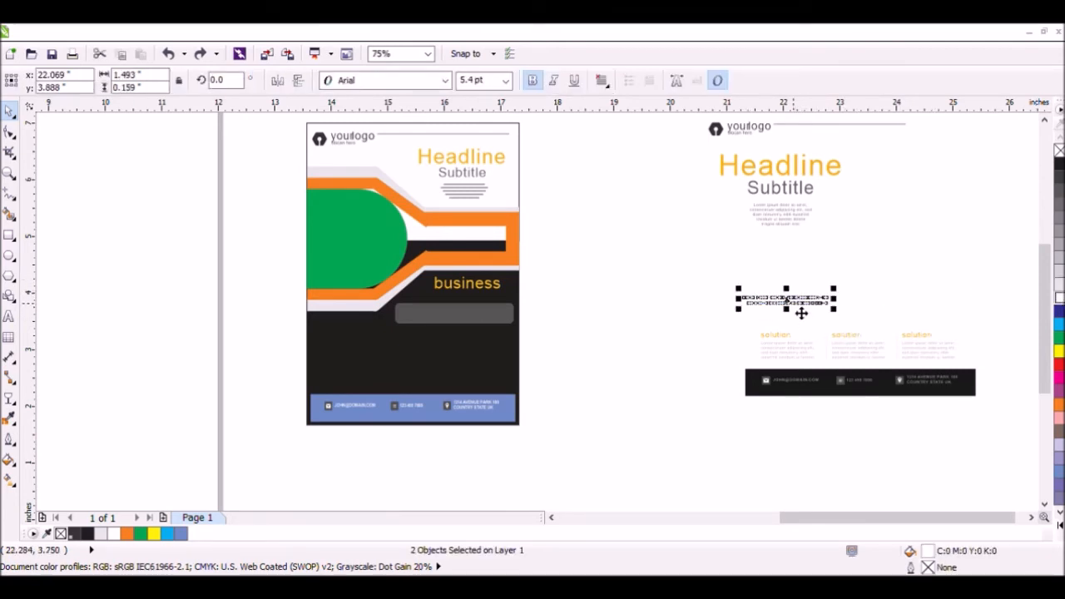
drag(800, 312, 465, 324)
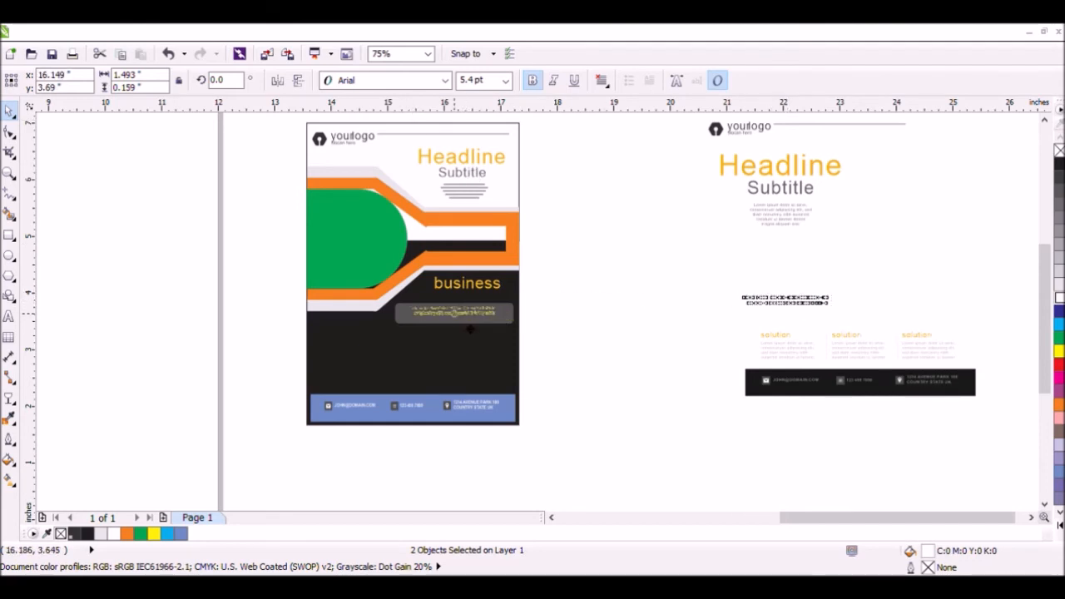
click(9, 172)
drag(537, 299, 391, 343)
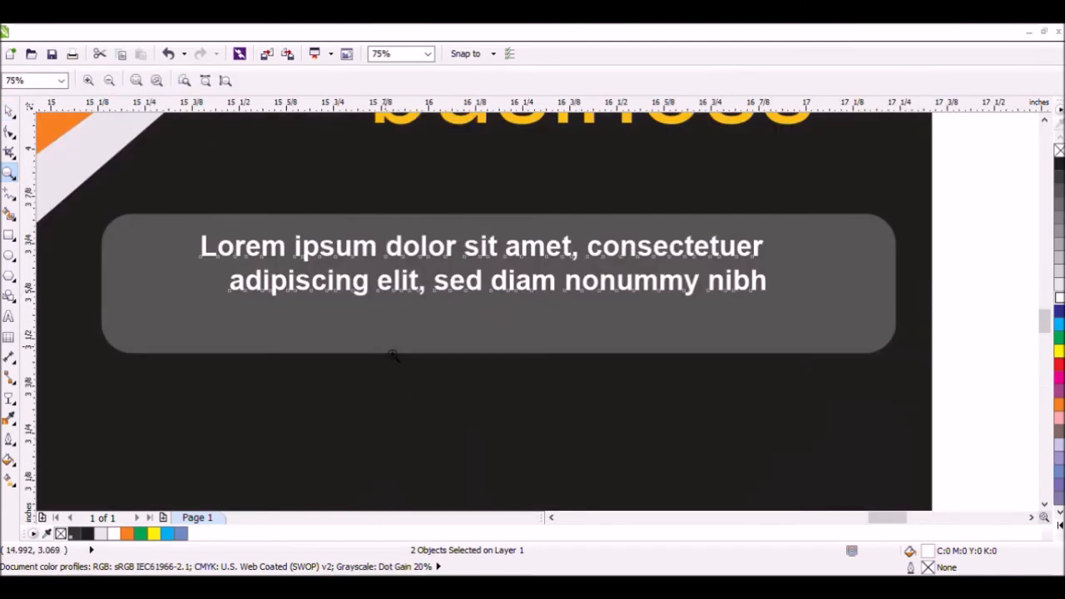
click(9, 116)
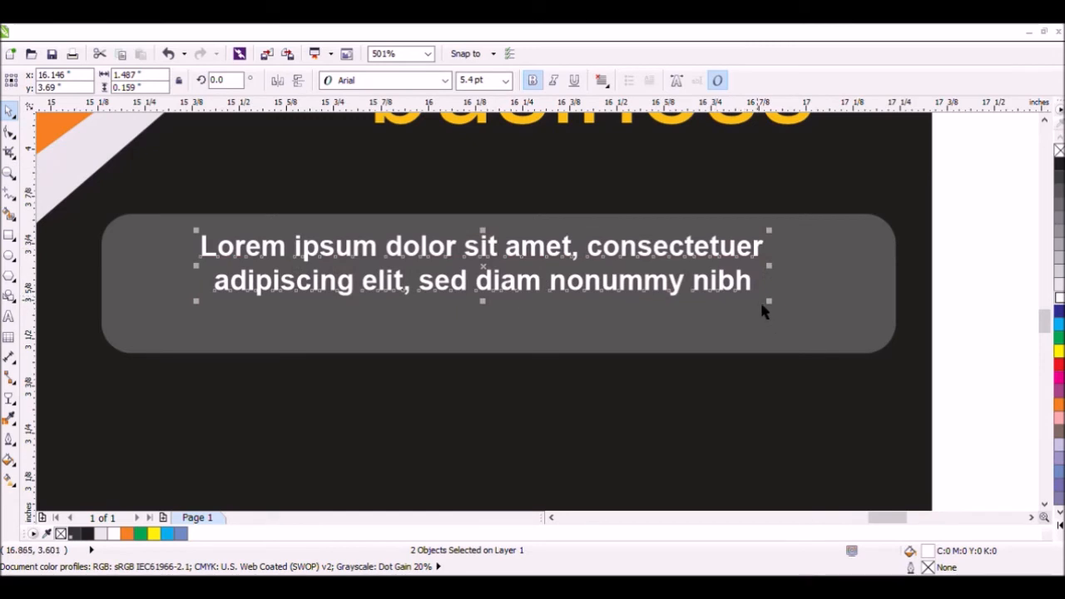
drag(820, 358, 859, 375)
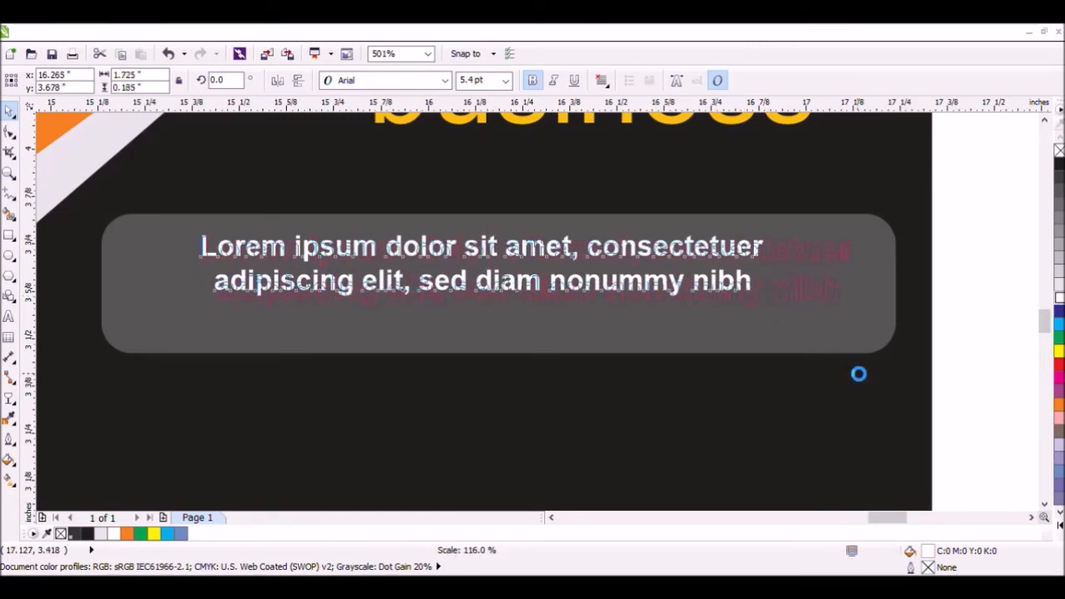
drag(206, 327, 157, 357)
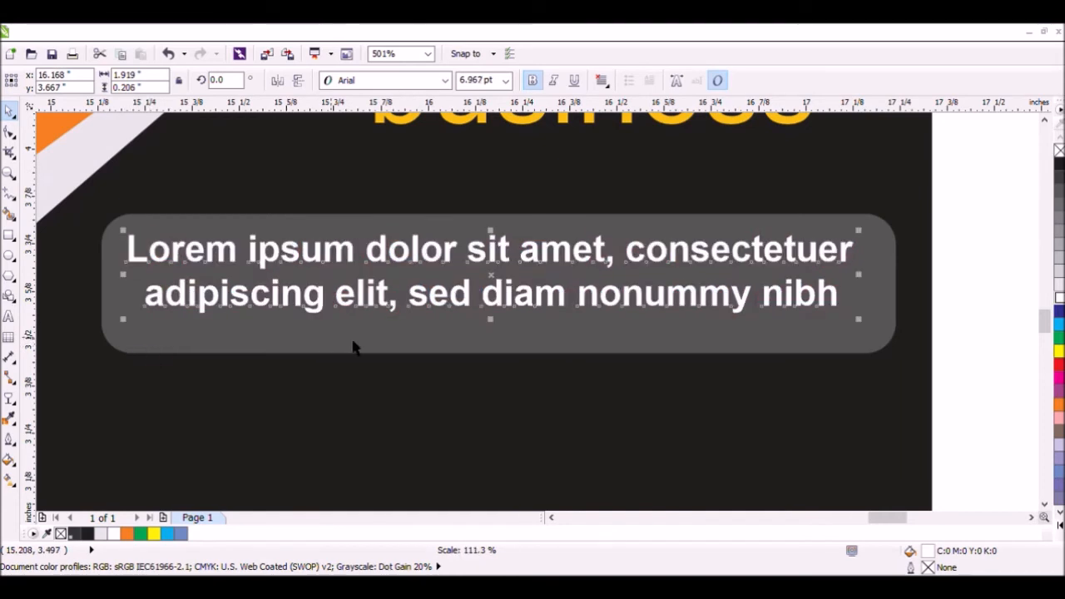
drag(501, 334, 499, 352)
- Group the two text lines and centre them horizontally and vertically on the rounded rectangle
key(ctrl+g)
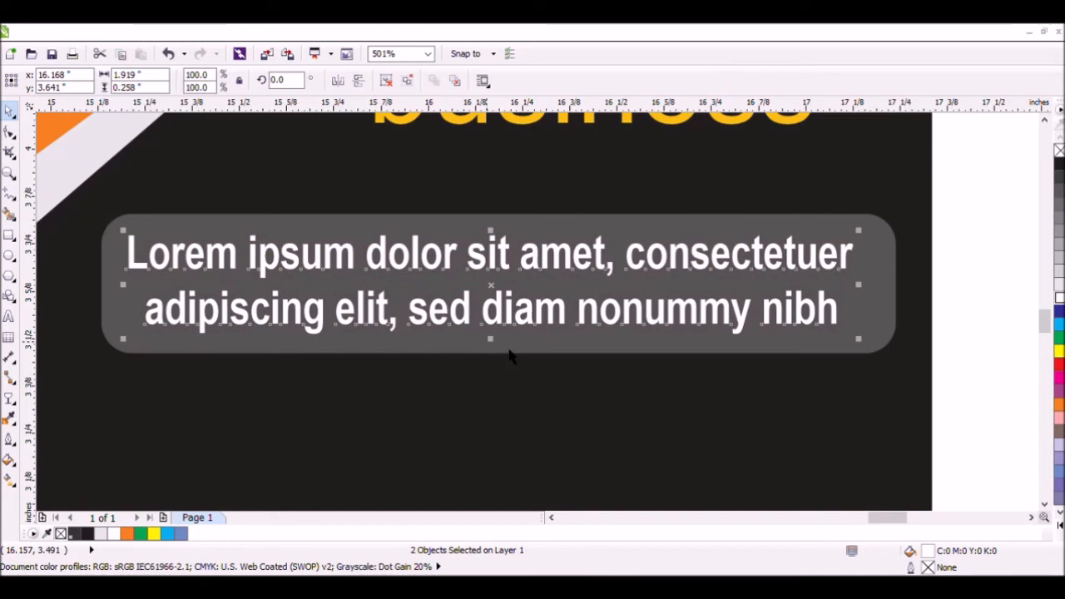
shift+click(518, 349)
key(e)
key(c)
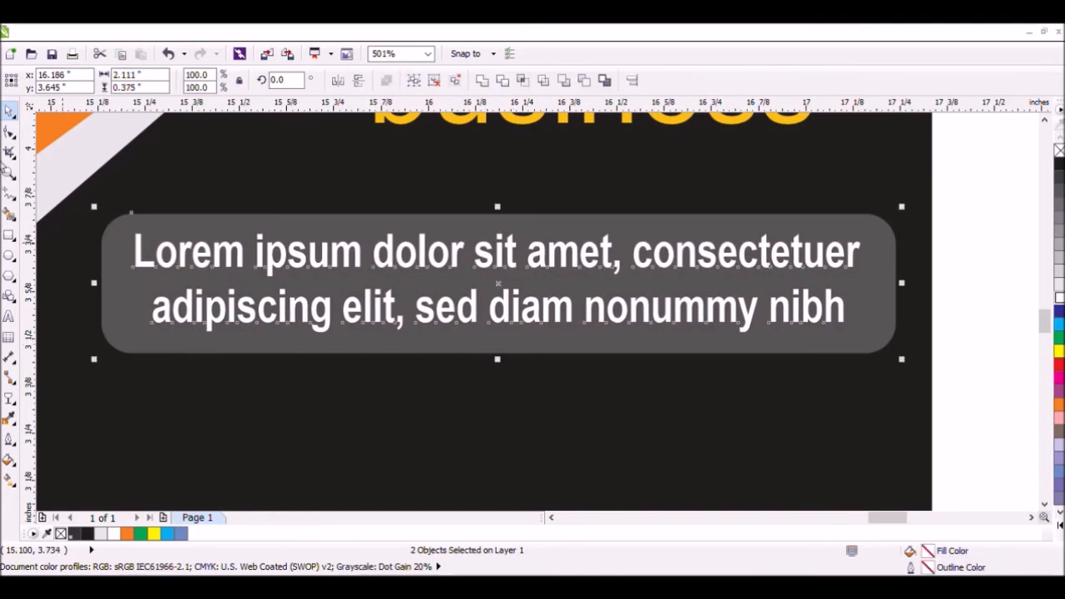
- Move the three prepared "solution" text columns with their divider lines onto the flyer's black area above the contact bar
click(7, 175)
right_click(517, 291)
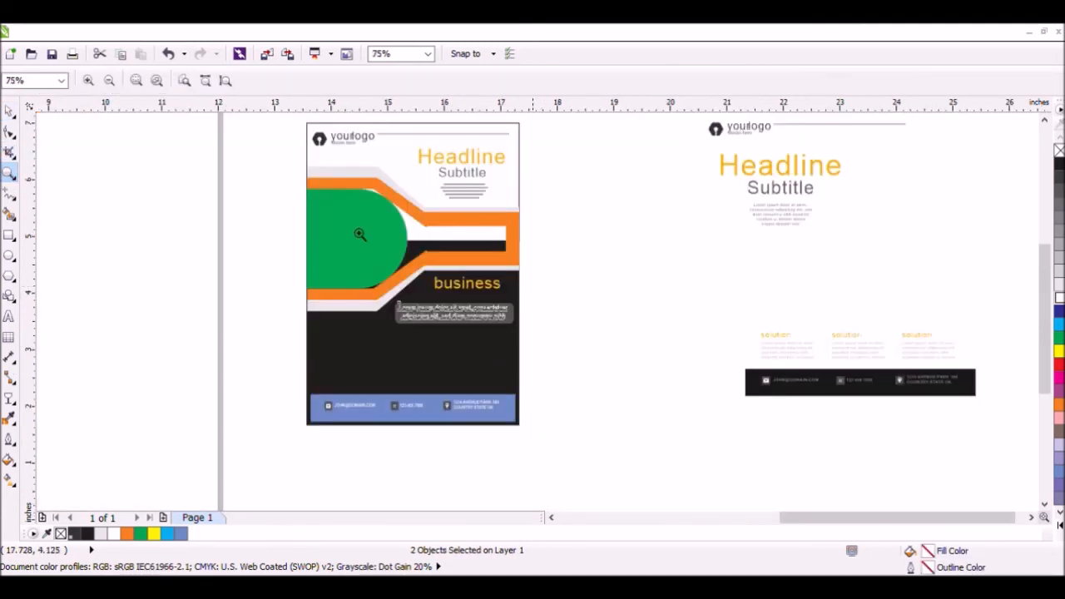
click(8, 110)
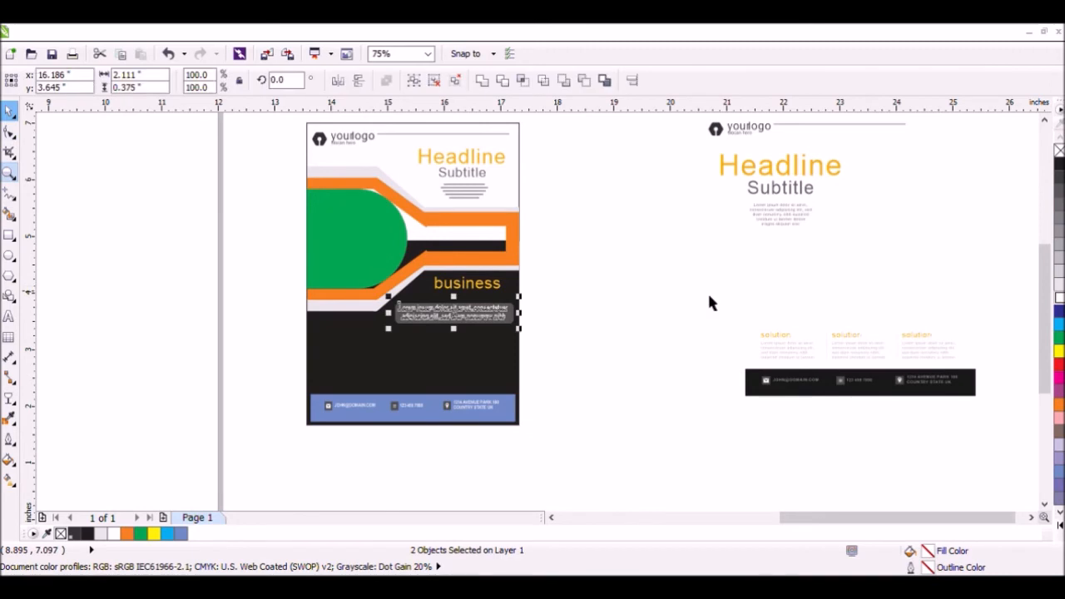
click(661, 261)
drag(1000, 306, 745, 373)
drag(866, 354, 424, 367)
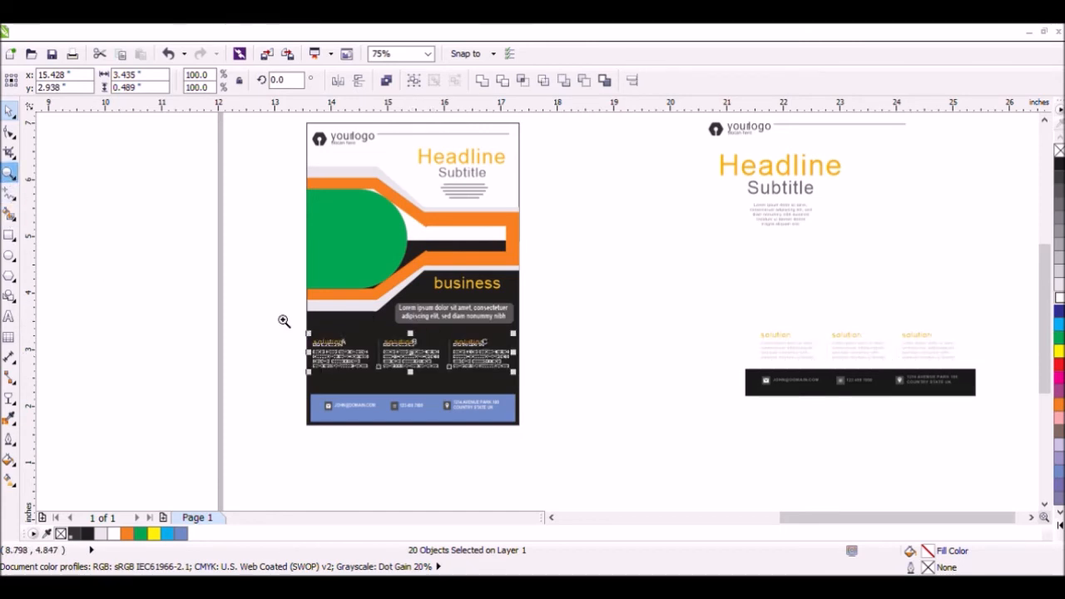
- Scale the three solution columns proportionally to about 3.568 inches wide so they nearly span the flyer
click(9, 172)
drag(272, 308, 584, 431)
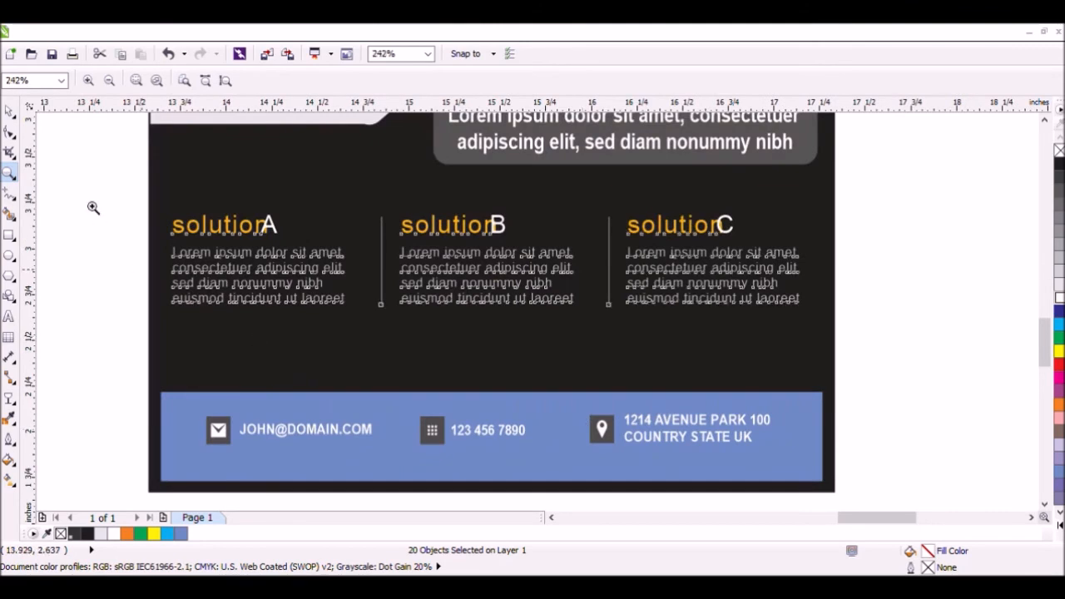
click(10, 112)
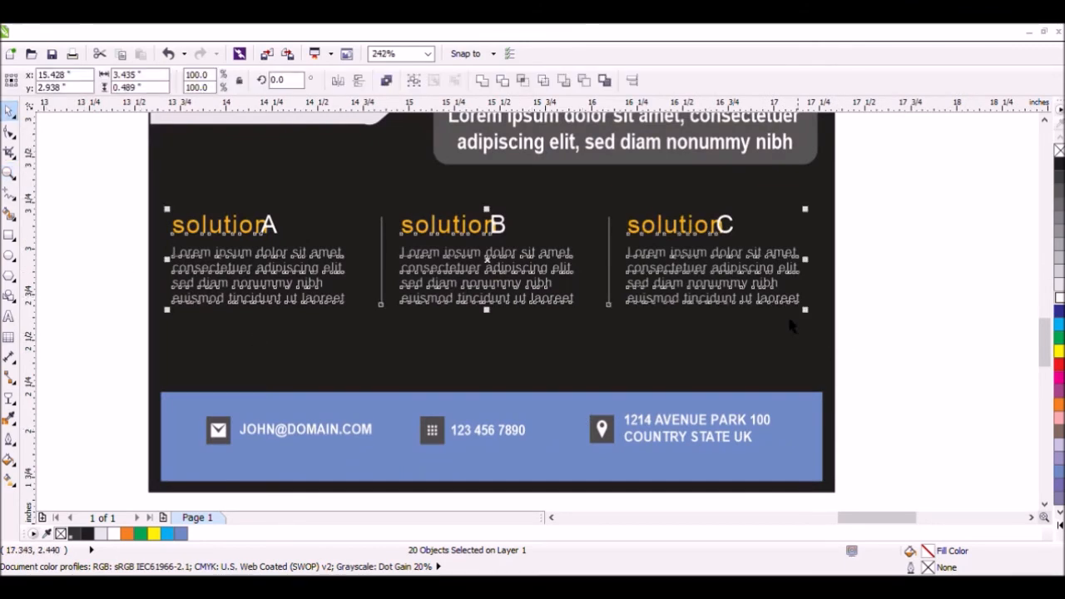
drag(813, 318, 844, 345)
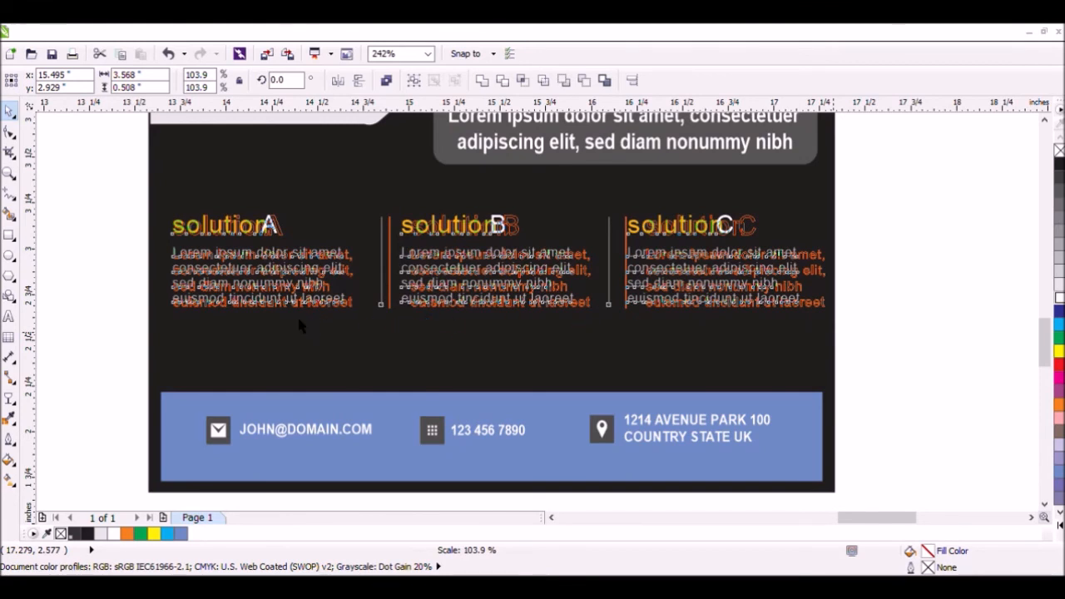
key(ctrl+g)
shift+click(320, 354)
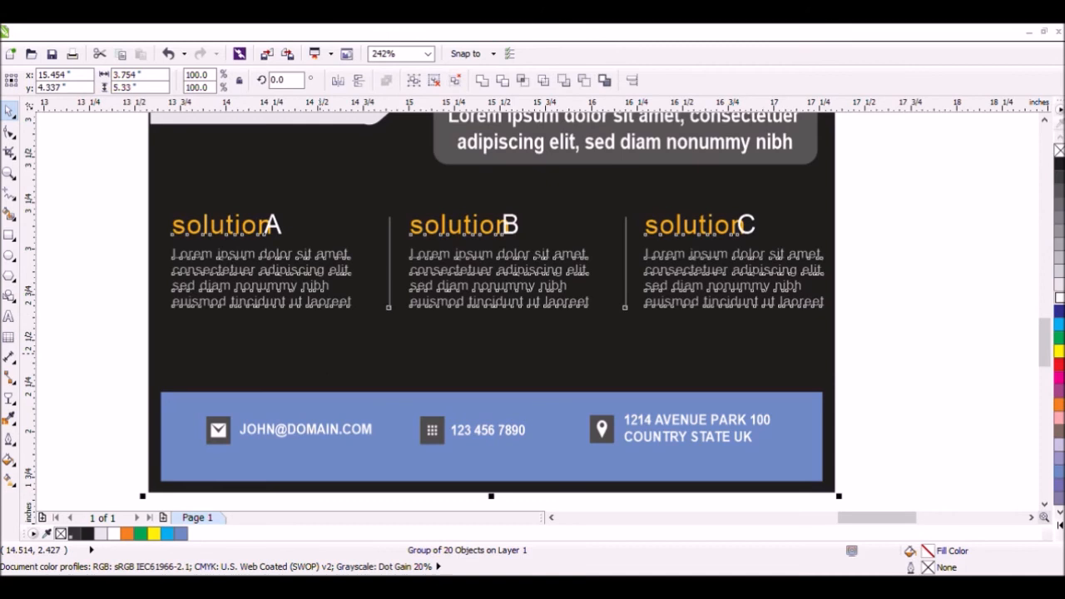
key(x)
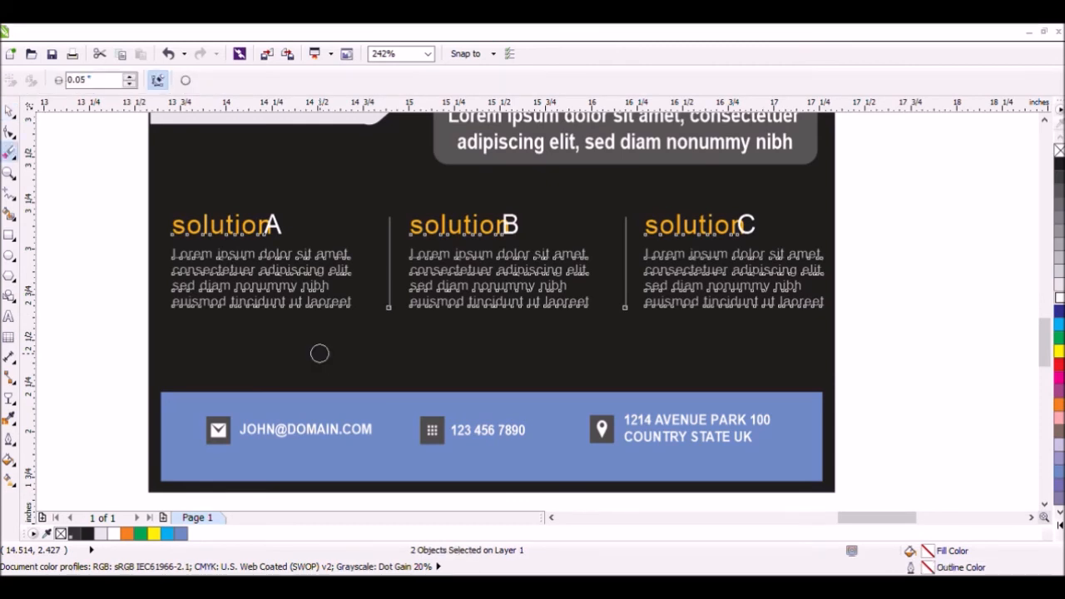
key(ctrl+z)
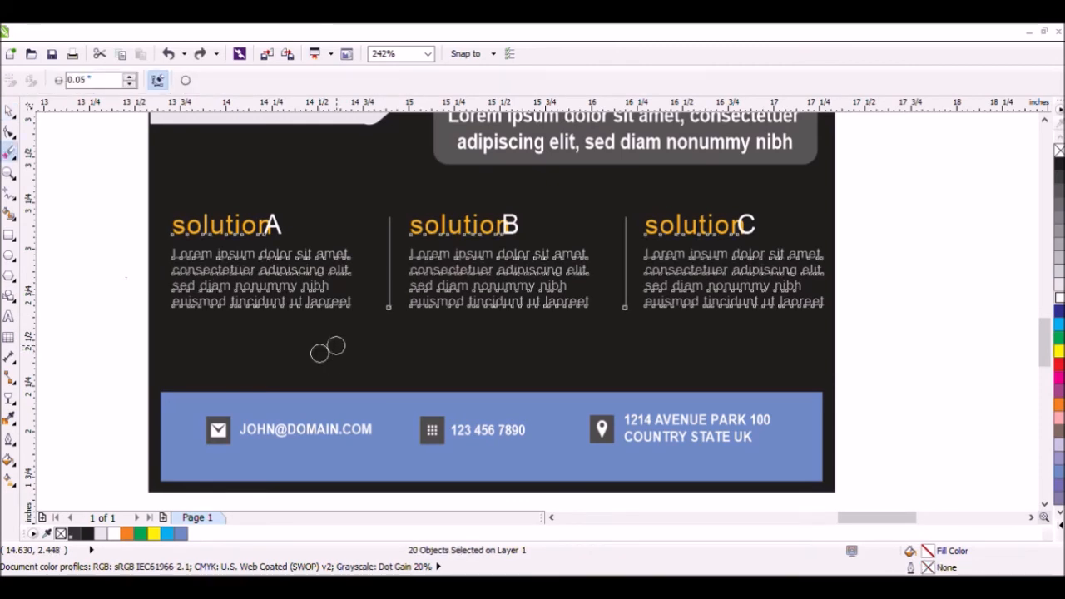
click(10, 111)
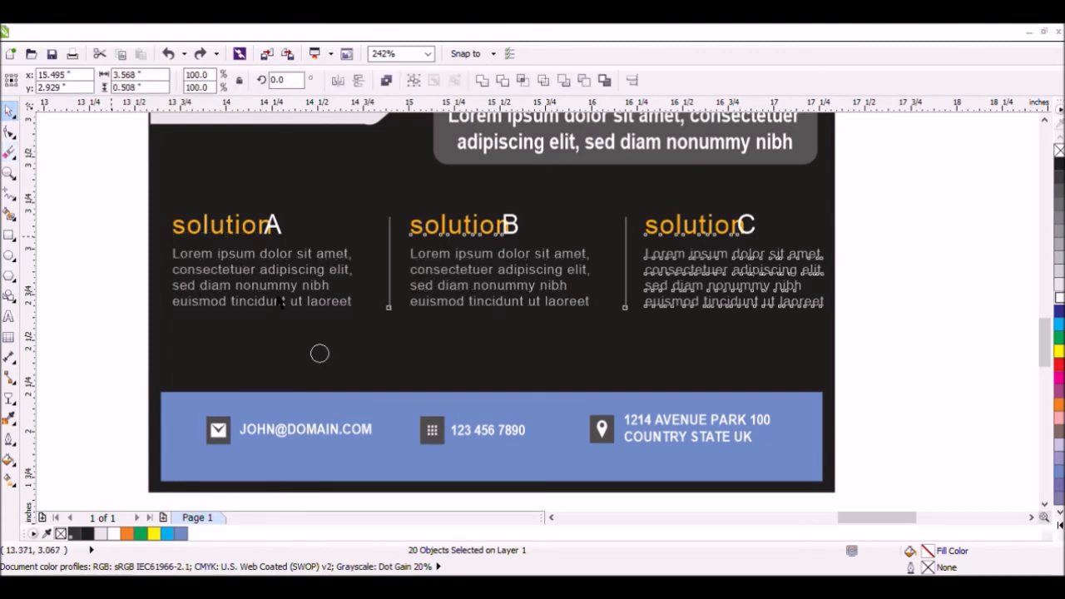
- Shift the letters A, B and C to the right so they no longer overlap their "solution" headings
click(288, 271)
drag(102, 193, 299, 241)
click(276, 236)
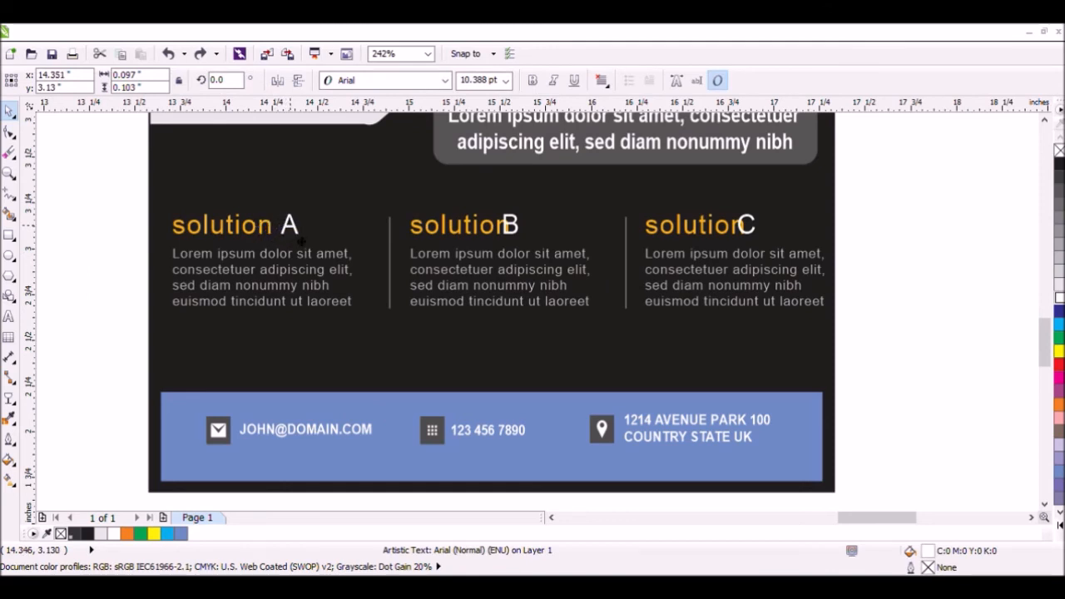
click(506, 227)
mouse_move(523, 237)
mouse_down()
mouse_move(553, 240)
mouse_move(537, 240)
mouse_up()
click(748, 225)
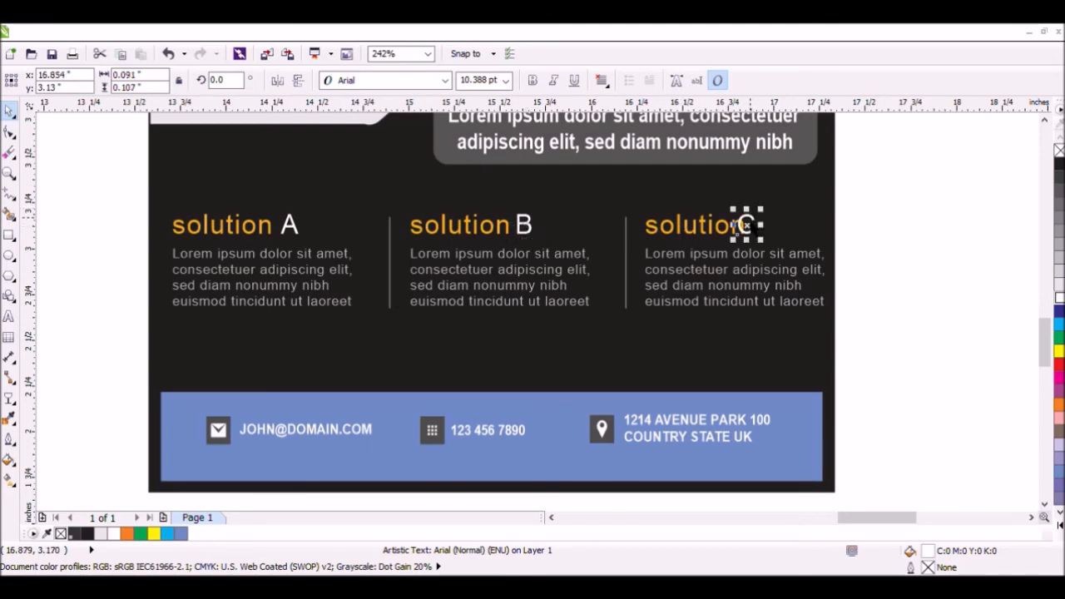
drag(753, 231, 765, 239)
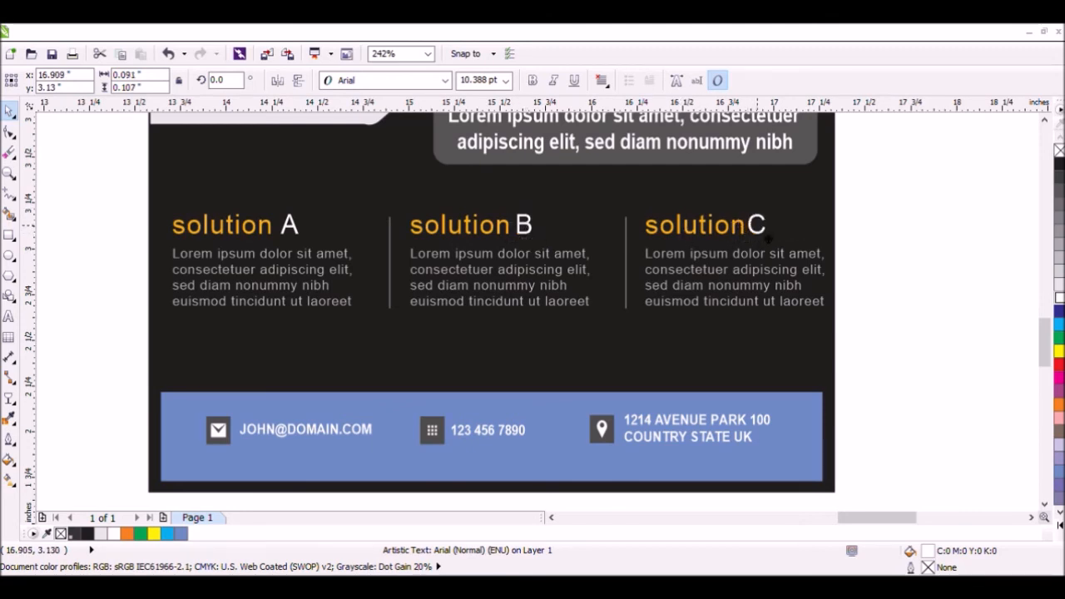
click(863, 231)
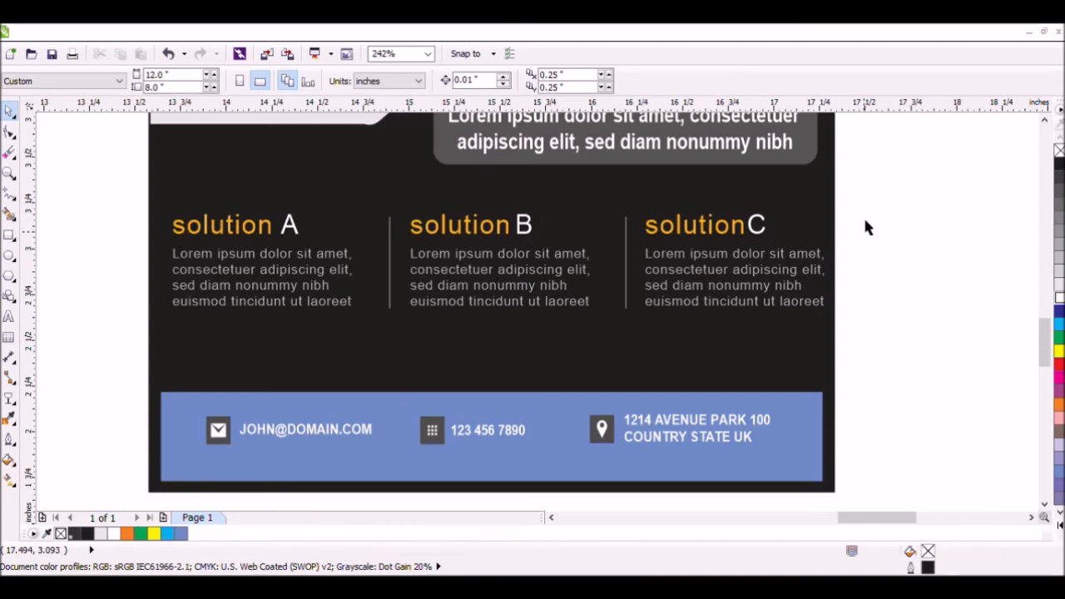
- Lower the three solution columns by about 0.136 inches, group them and centre them horizontally on the flyer's black area
drag(868, 197, 155, 325)
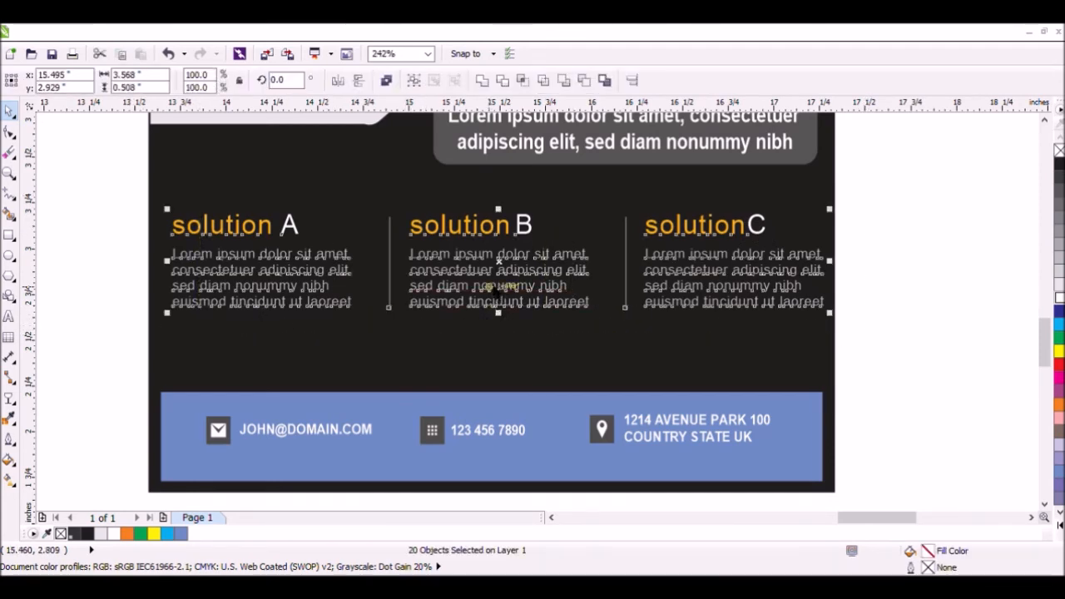
drag(496, 293, 500, 324)
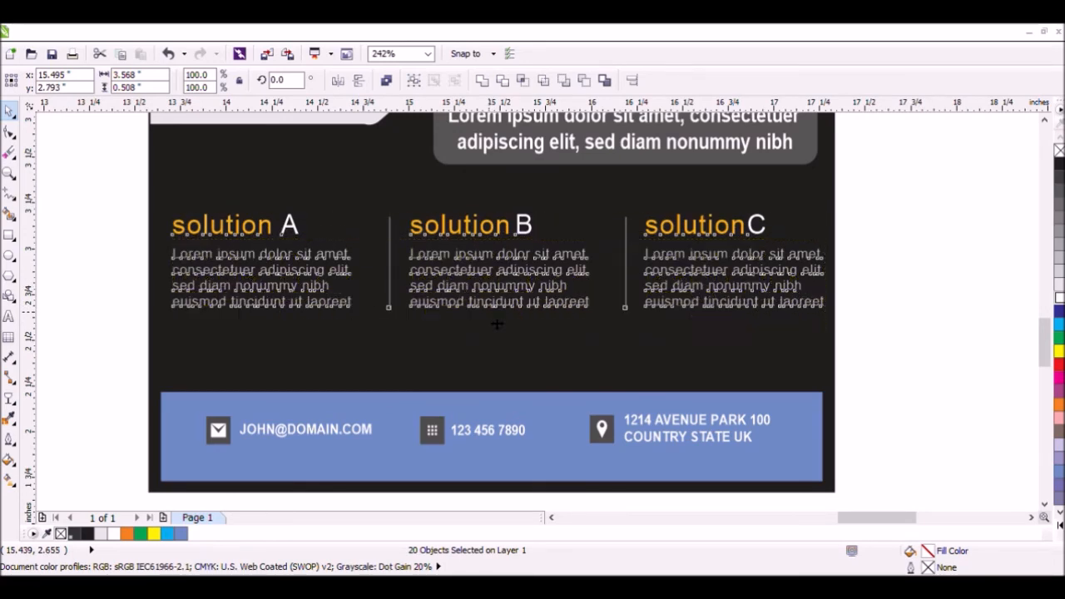
click(414, 81)
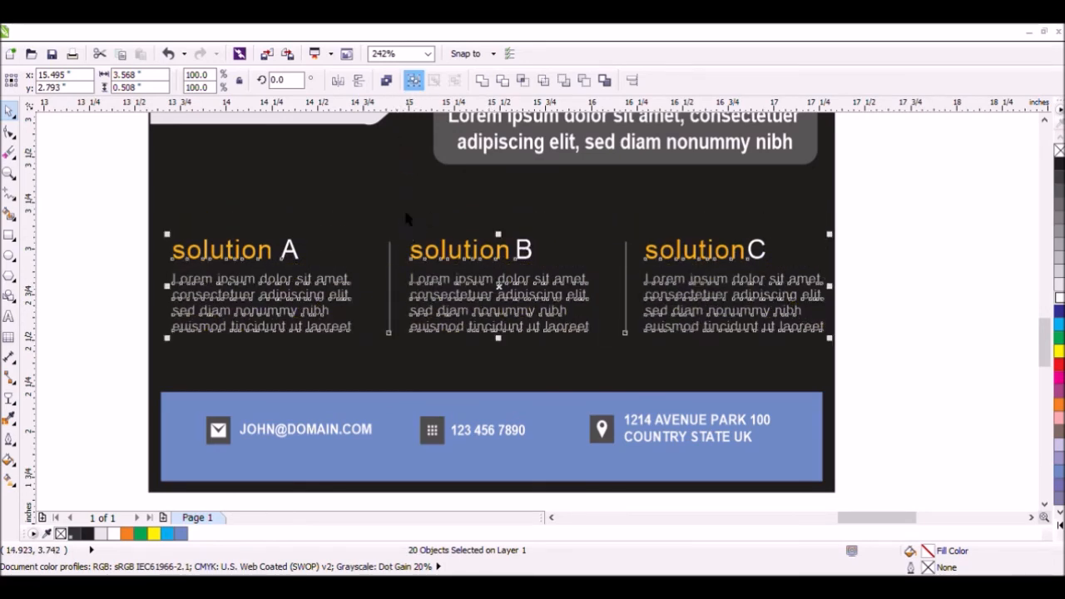
click(923, 240)
- Increase the blue contact bar background's height to about 0.751 inches and move it up inside the flyer's lower edge
click(569, 404)
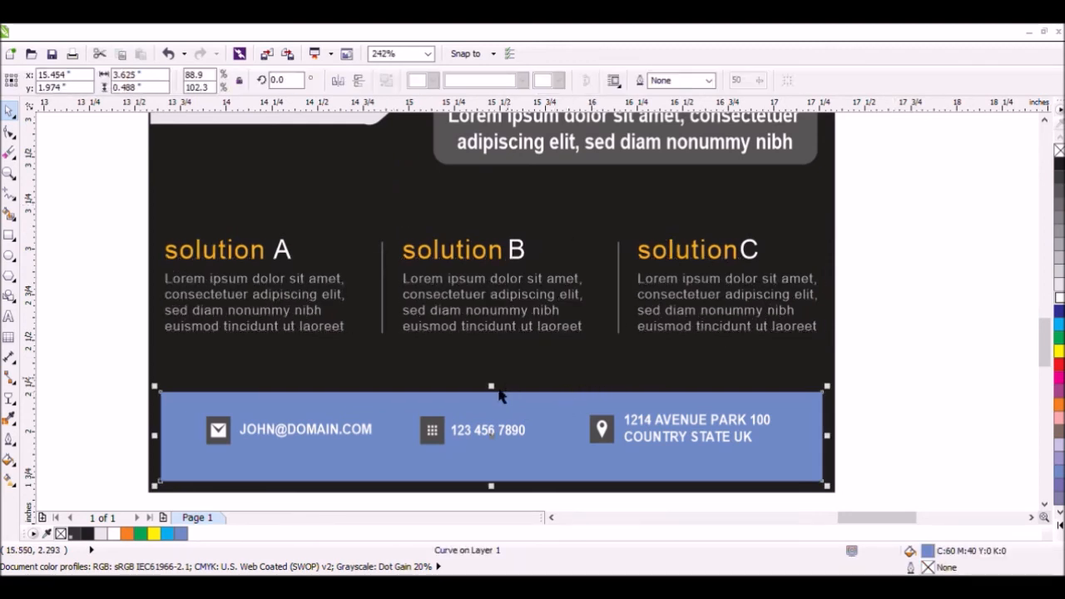
drag(503, 399, 505, 369)
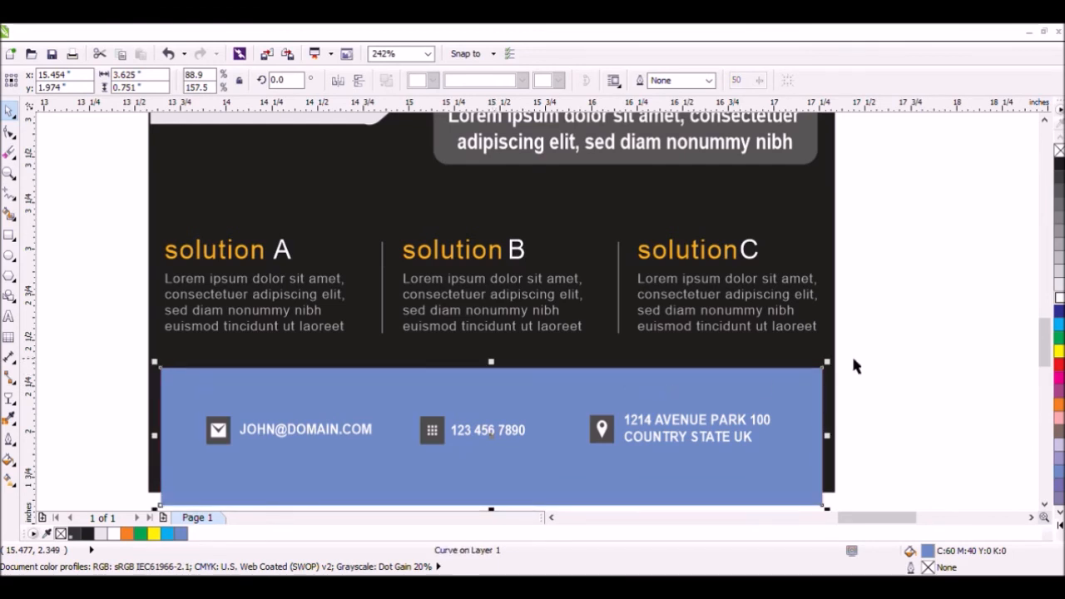
click(914, 344)
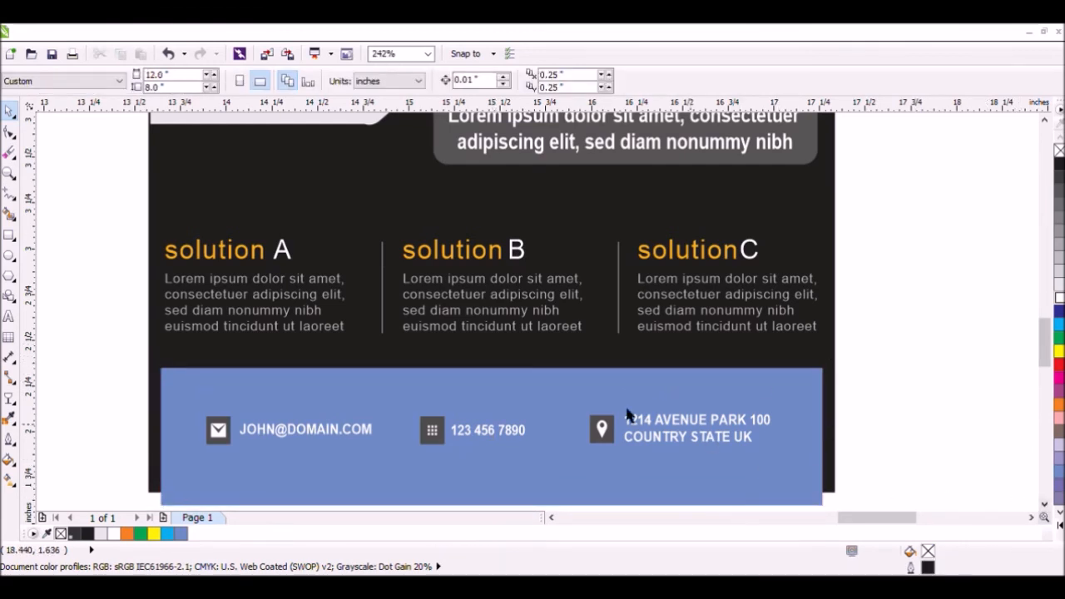
drag(525, 414, 525, 393)
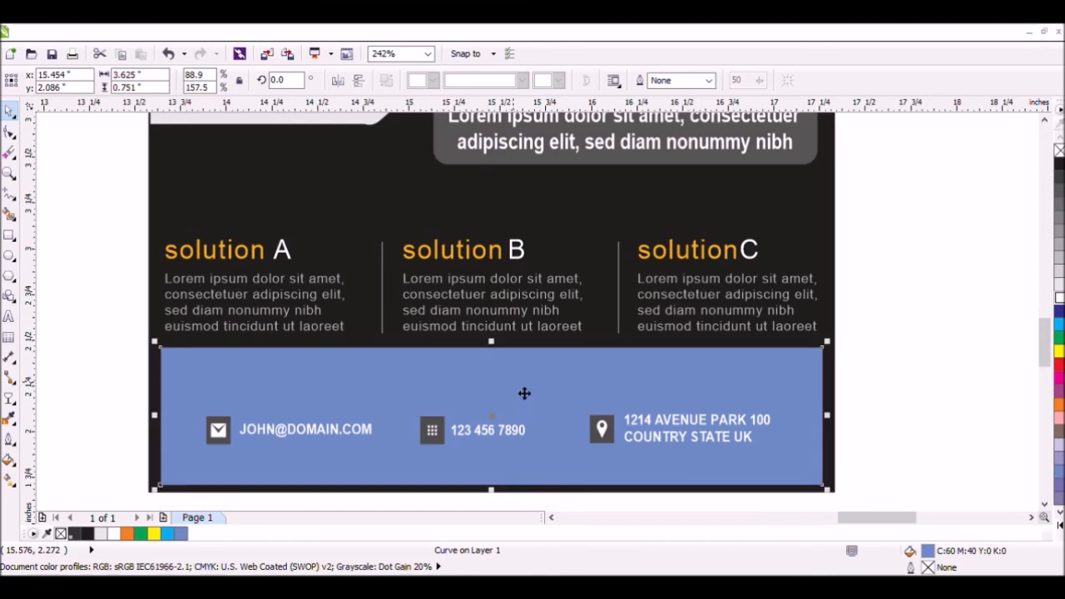
- Group the contact icons and their texts in the blue bar and scale the group up slightly
click(856, 420)
click(752, 420)
drag(912, 368, 178, 477)
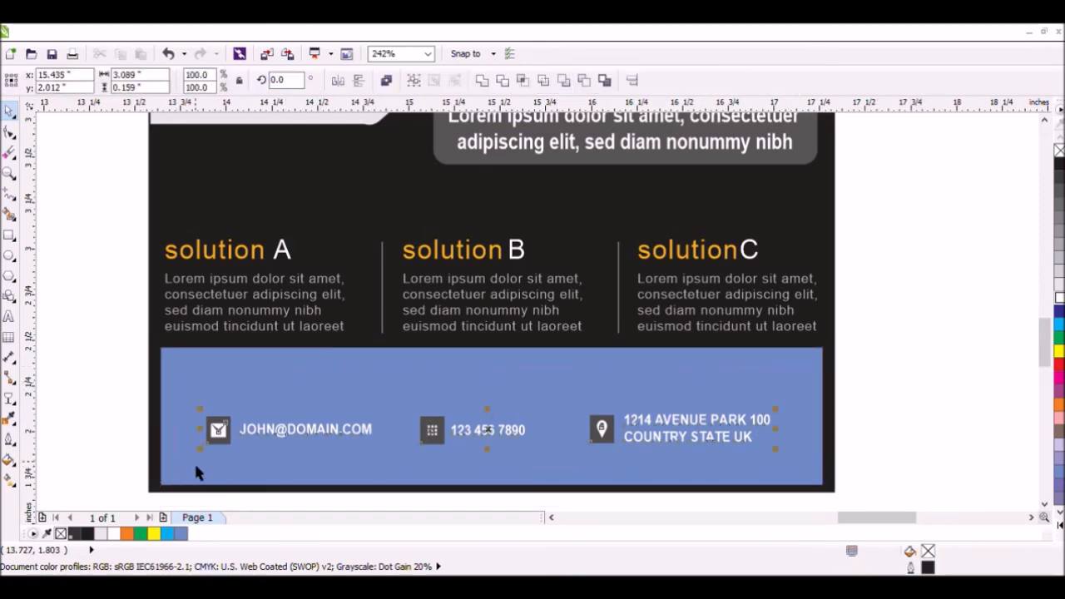
click(413, 79)
drag(776, 409, 804, 414)
- Centre the contact details group horizontally and vertically on the blue contact bar
shift+click(714, 391)
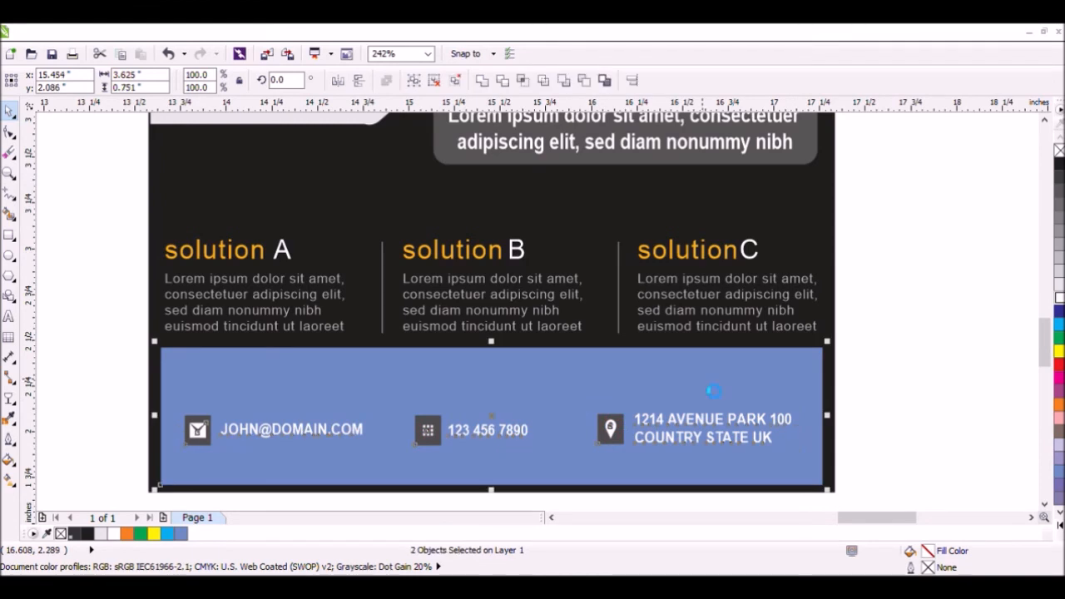
key(c)
key(e)
key(Escape)
click(10, 174)
right_click(496, 270)
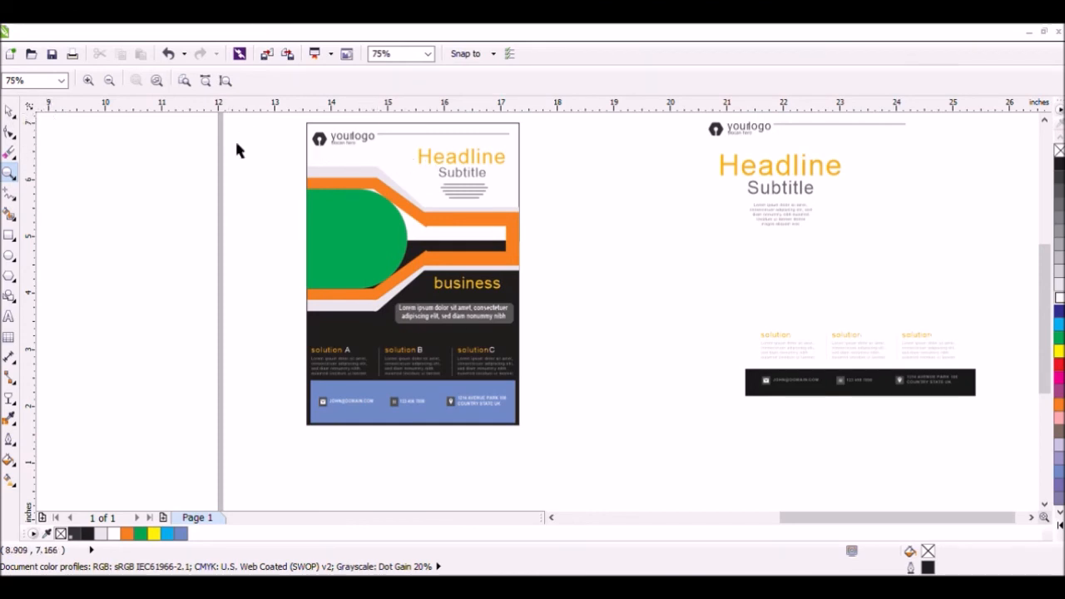
click(9, 111)
drag(295, 117, 555, 449)
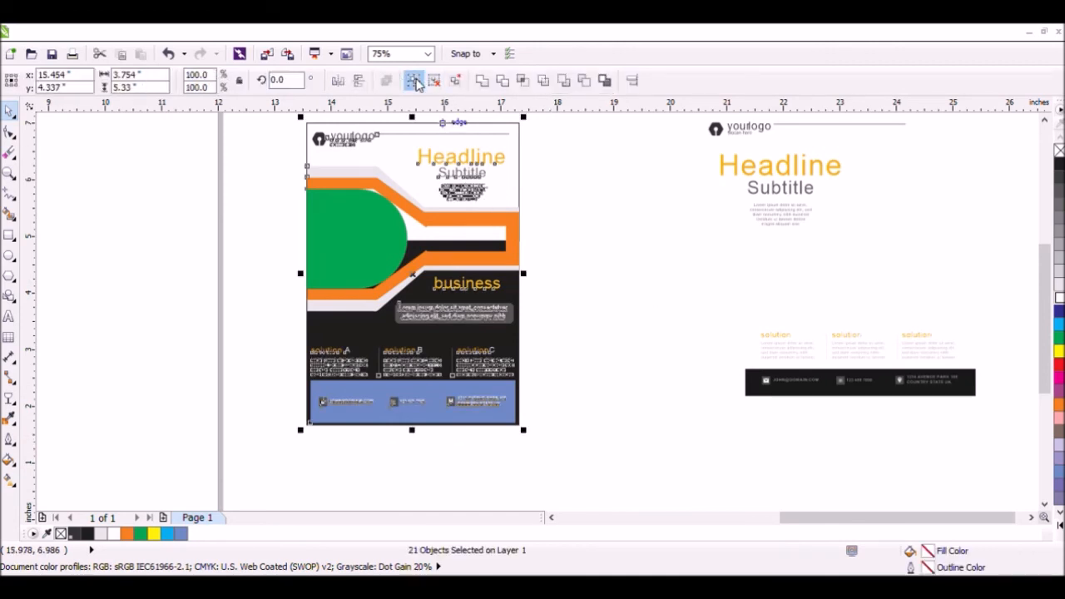
click(186, 195)
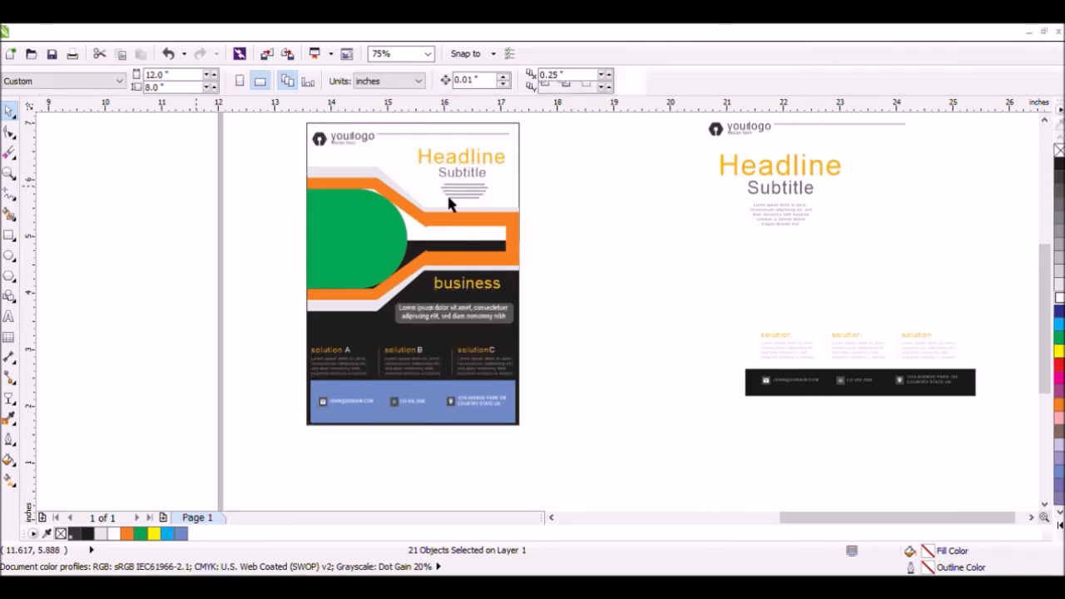
- Enlarge the five-line paragraph under the flyer's Subtitle to about 1.174 inches wide and darken its text to near black
key(z)
drag(553, 142, 401, 220)
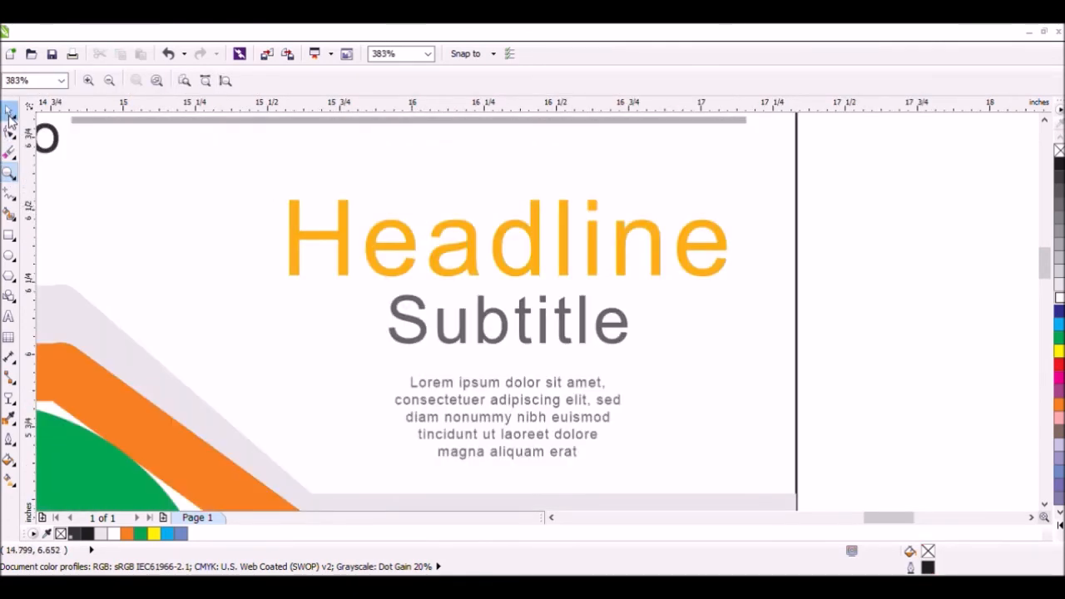
key(space)
click(488, 387)
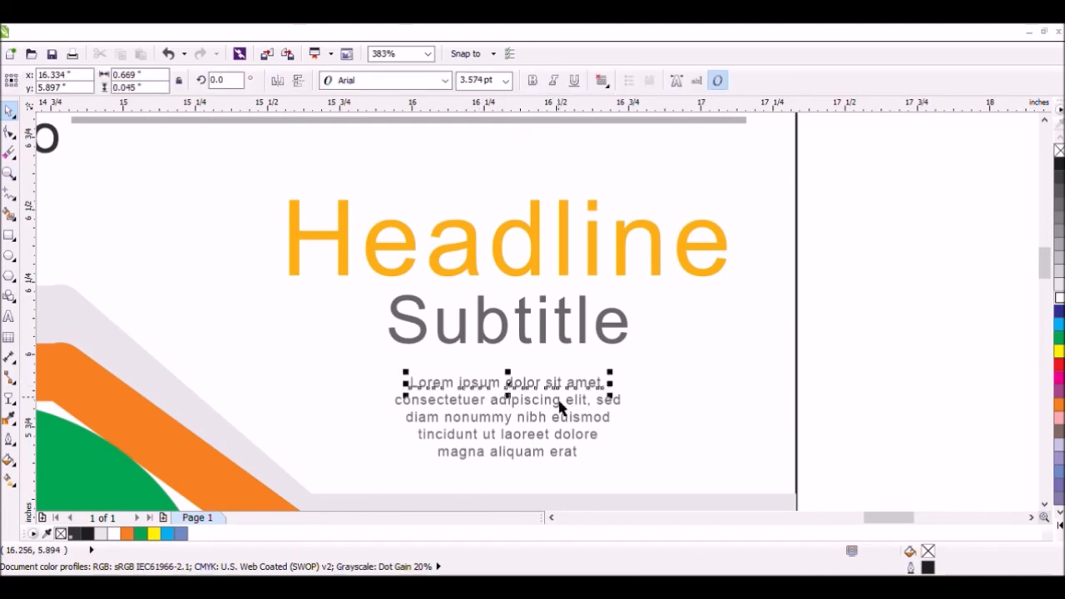
click(1045, 506)
drag(839, 266, 375, 404)
drag(625, 385, 694, 424)
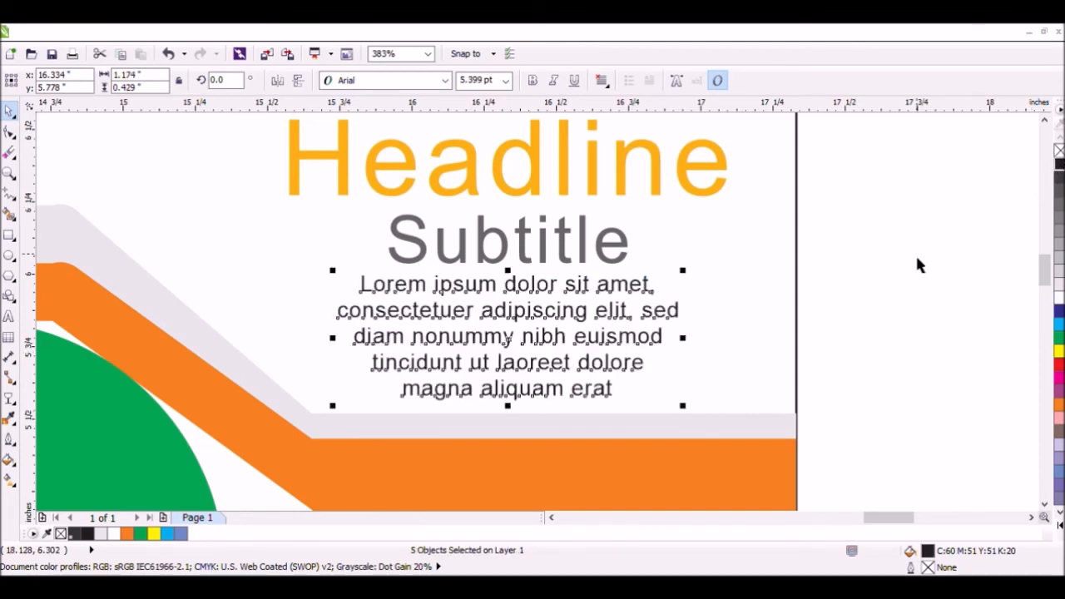
- Fill the flyer's Subtitle text with green (C:100 M:0 Y:100 K:0)
click(708, 264)
click(625, 248)
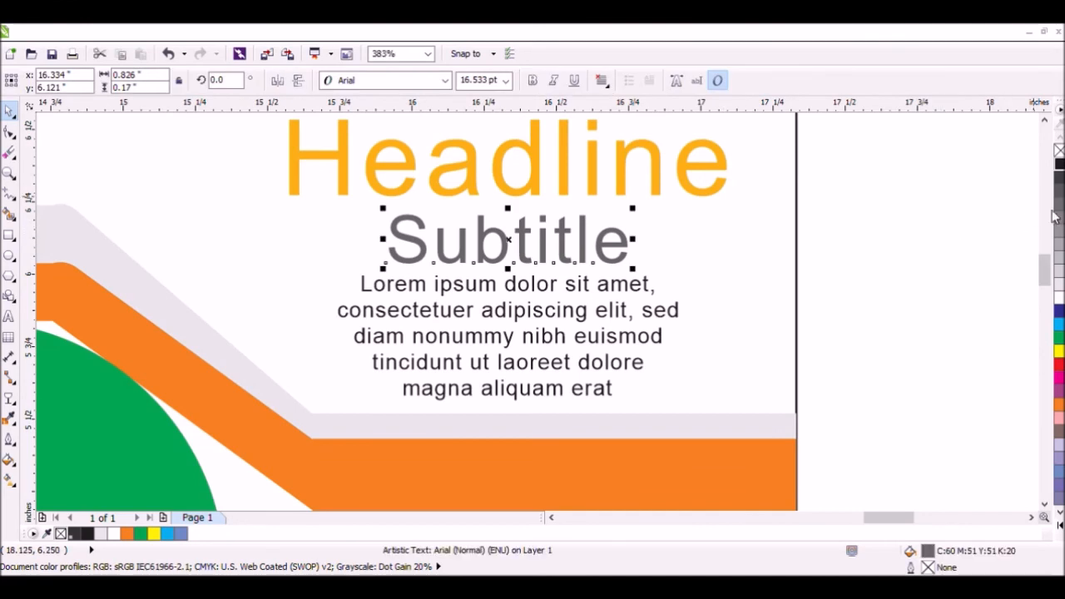
click(1060, 340)
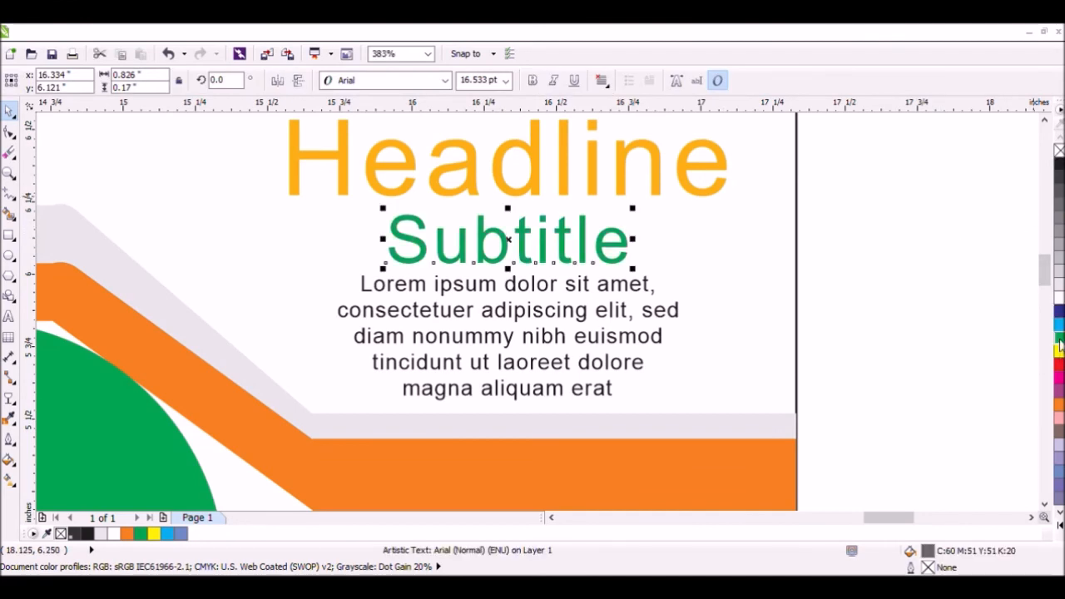
- Select all objects of the flyer and group them into a single group
click(7, 176)
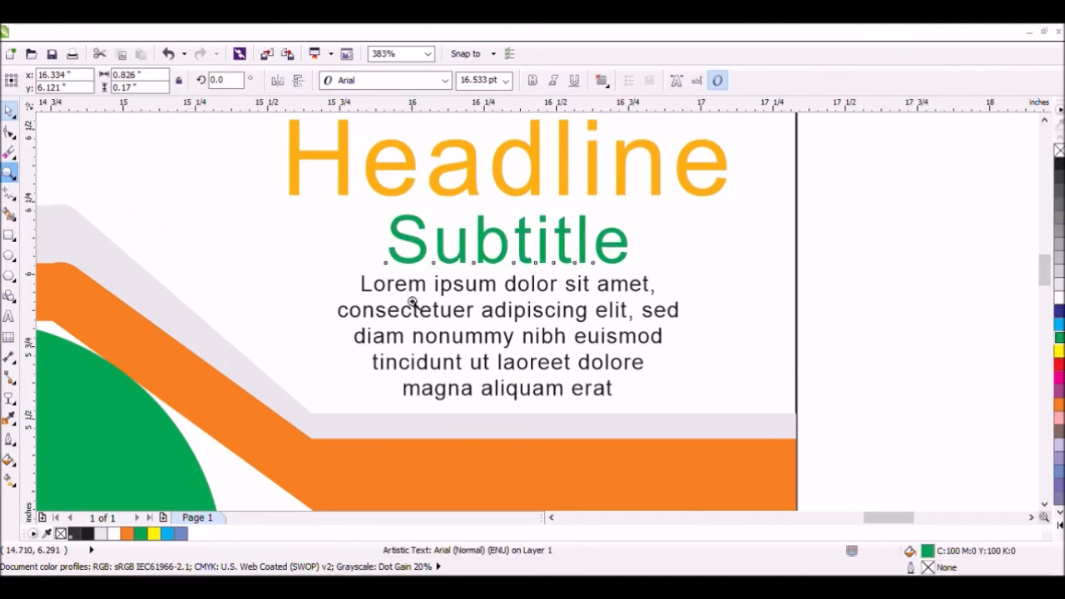
right_click(412, 302)
click(8, 109)
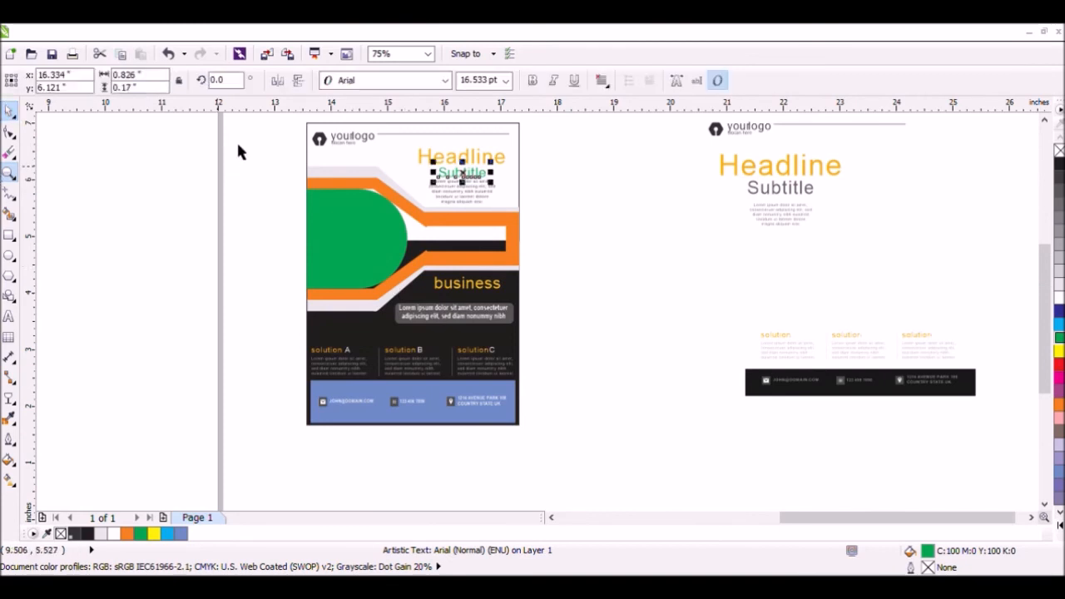
click(236, 157)
drag(297, 123, 549, 452)
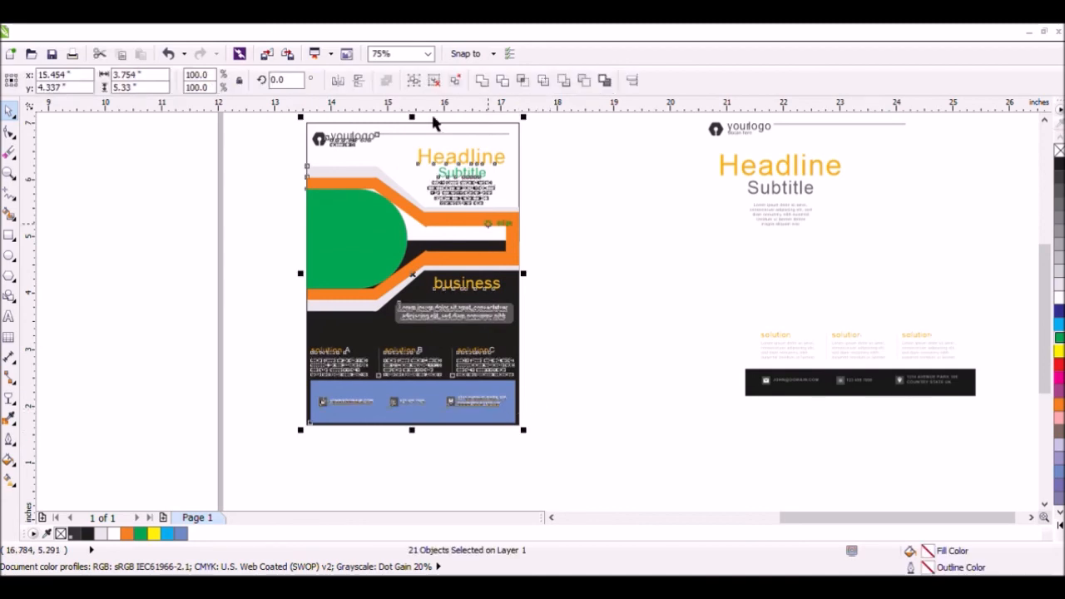
click(414, 80)
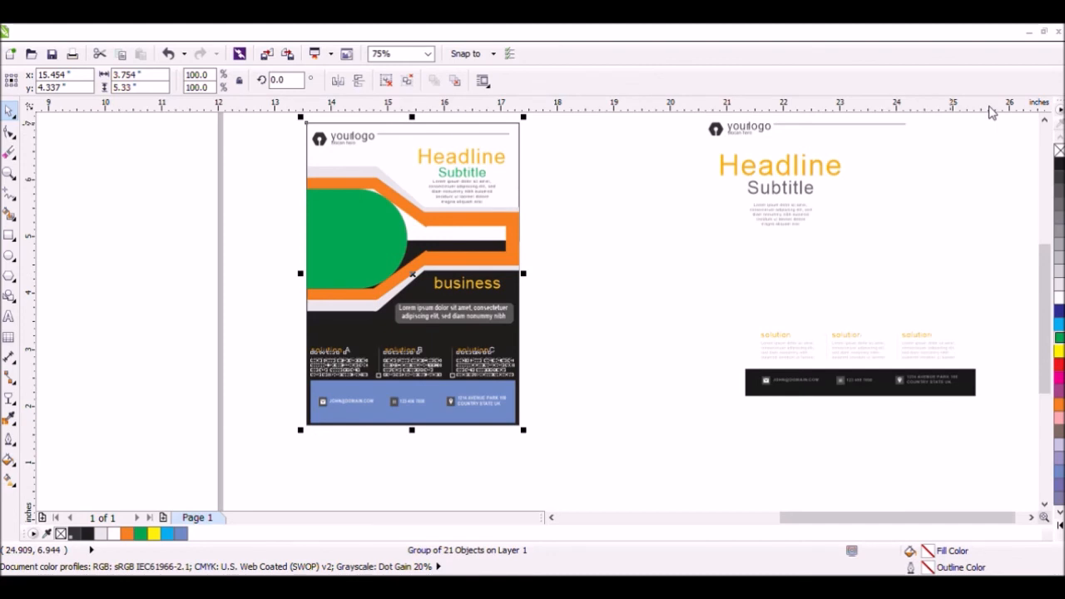
click(683, 164)
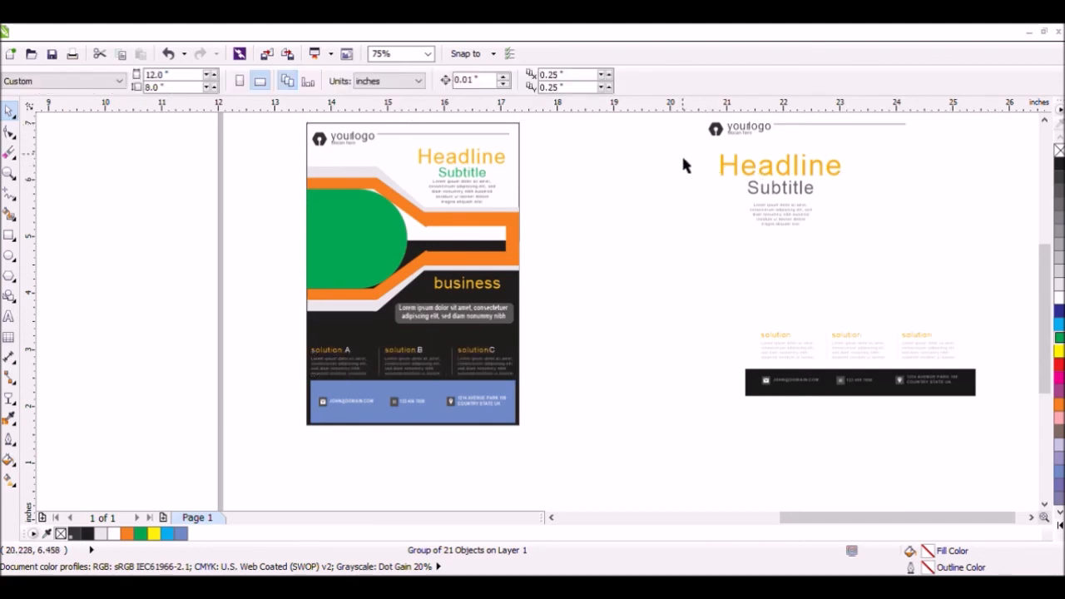
- Delete all the leftover prepared source elements beside the flyer
scroll(683, 164, down, 1)
drag(685, 125, 853, 336)
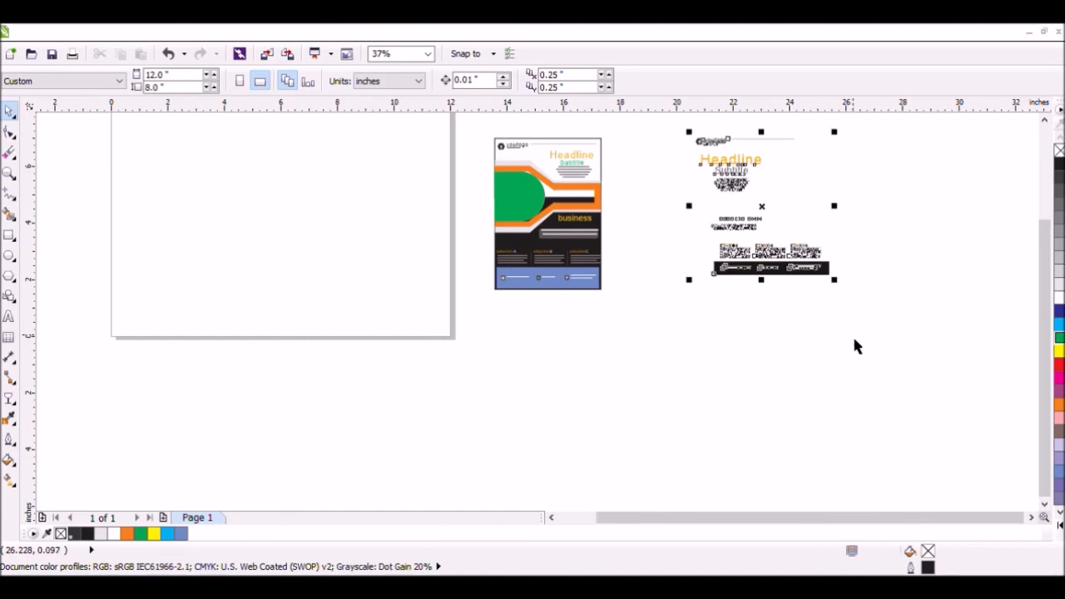
key(Delete)
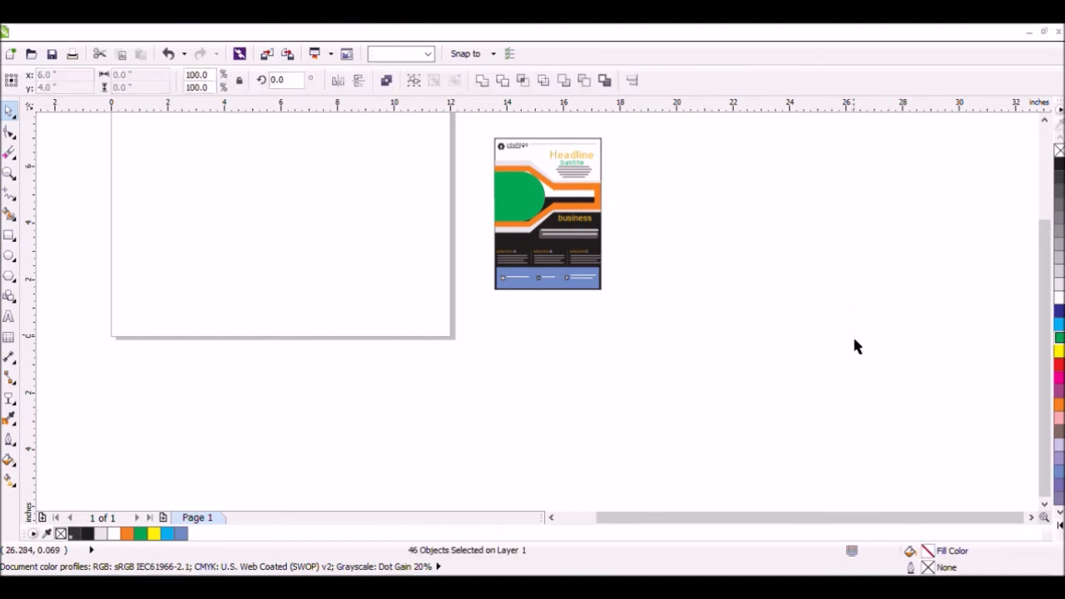
click(9, 173)
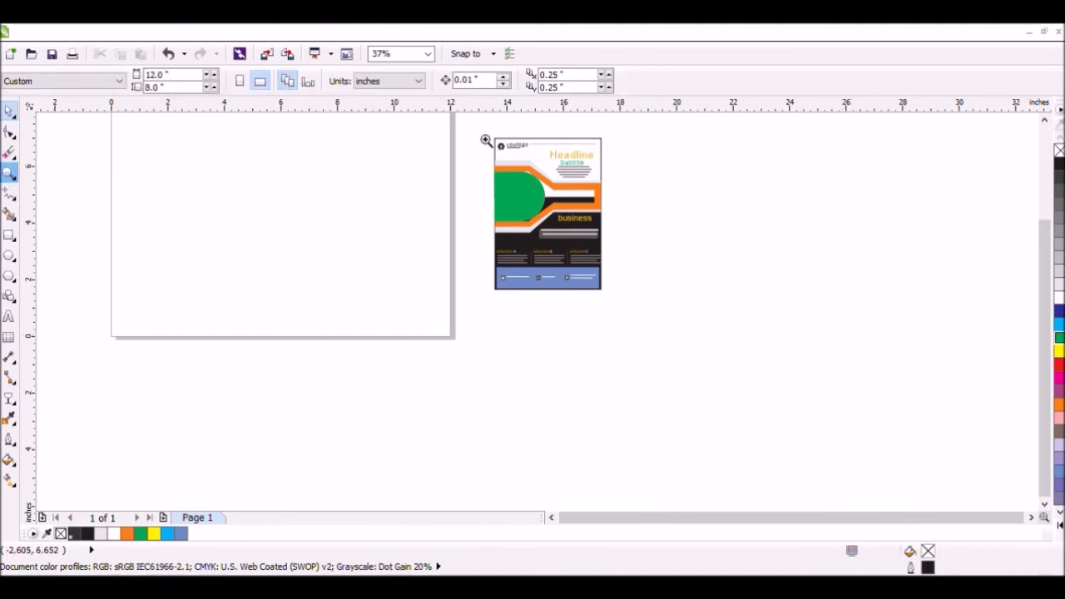
drag(488, 134, 619, 305)
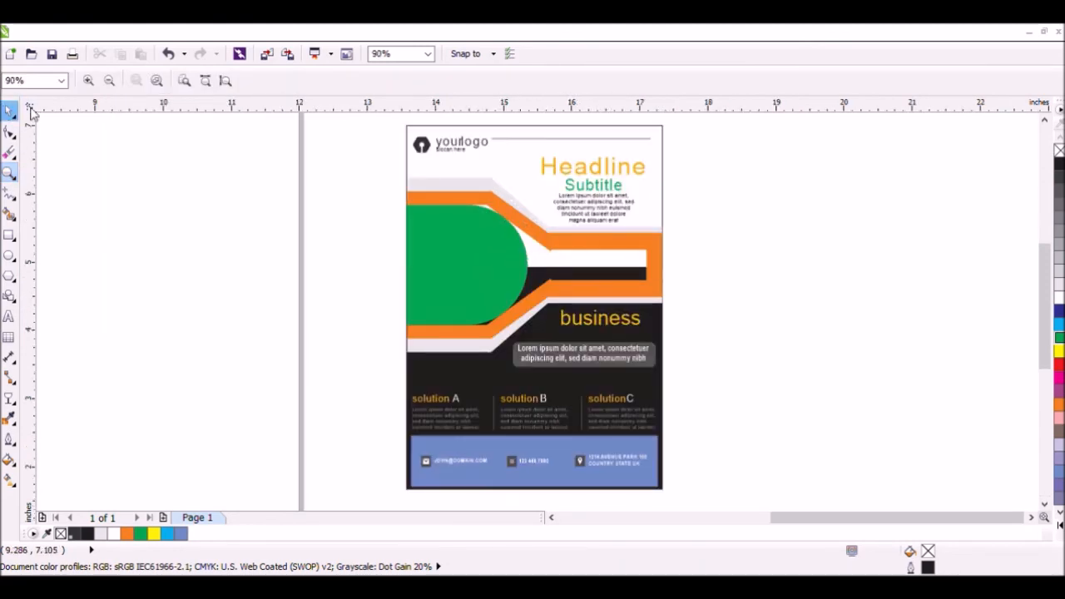
click(9, 109)
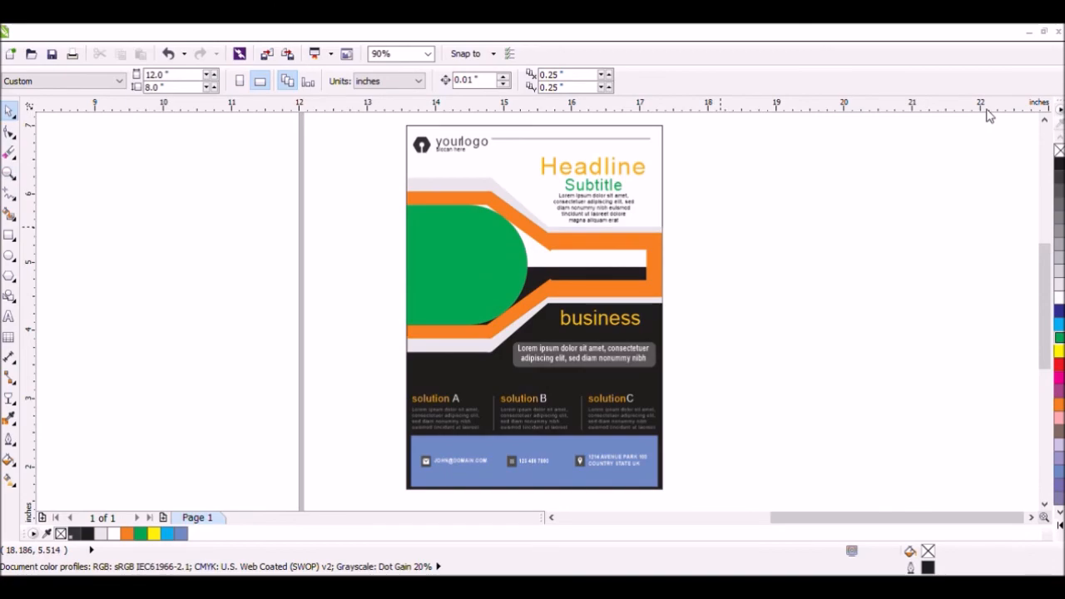